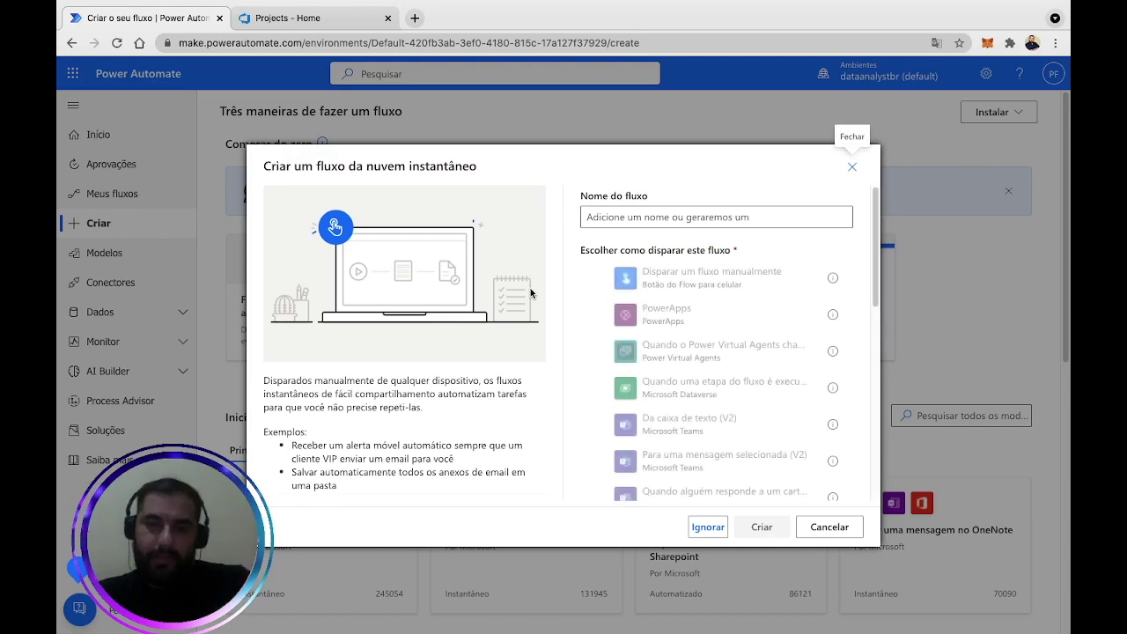
Choose 'Disparar um fluxo manualmente' as the trigger for the new instant flow.
click(731, 276)
Name the flow 'DEVOPS + POWER AUTOMATE', create it, and switch to the Azure DevOps tab.
click(736, 217)
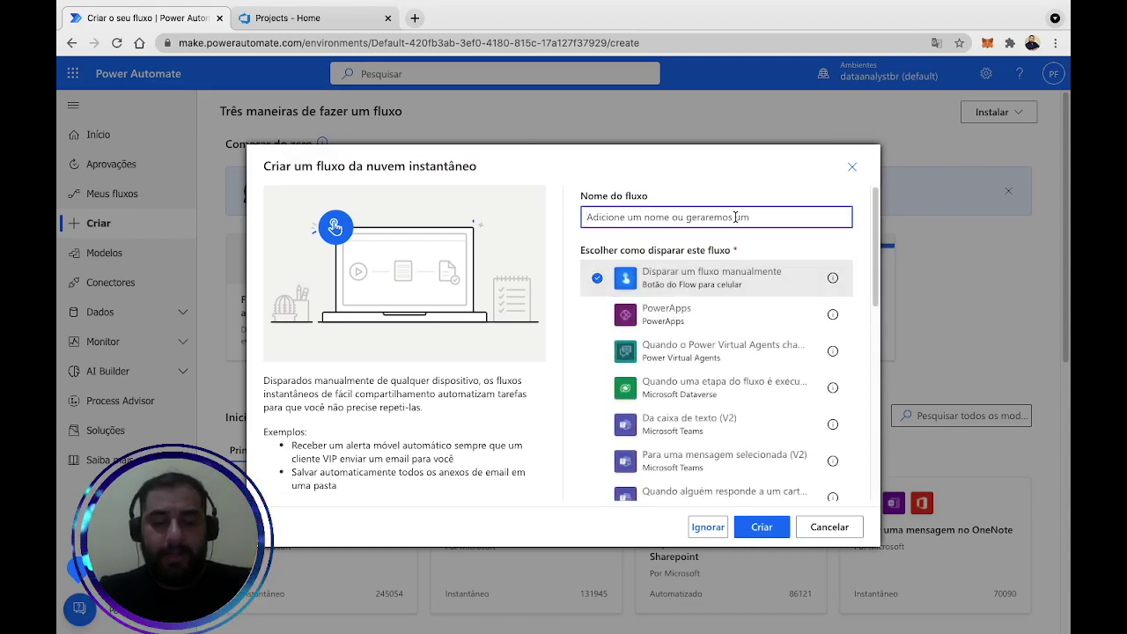
text(DEVOPS)
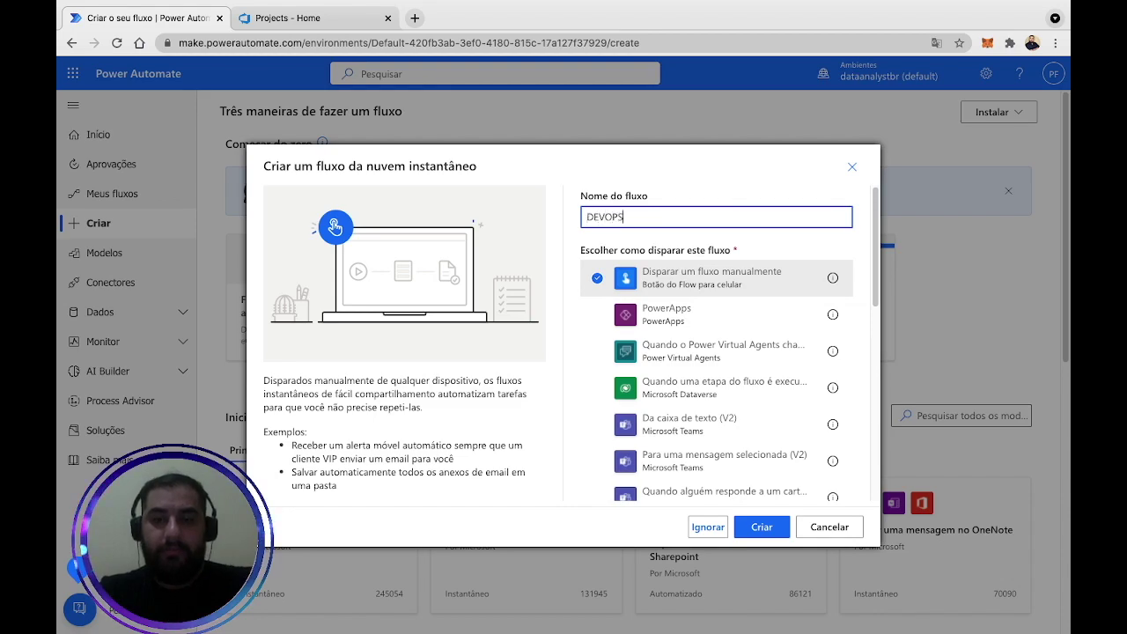
text( + POWER AUTOMATE)
click(762, 527)
click(245, 18)
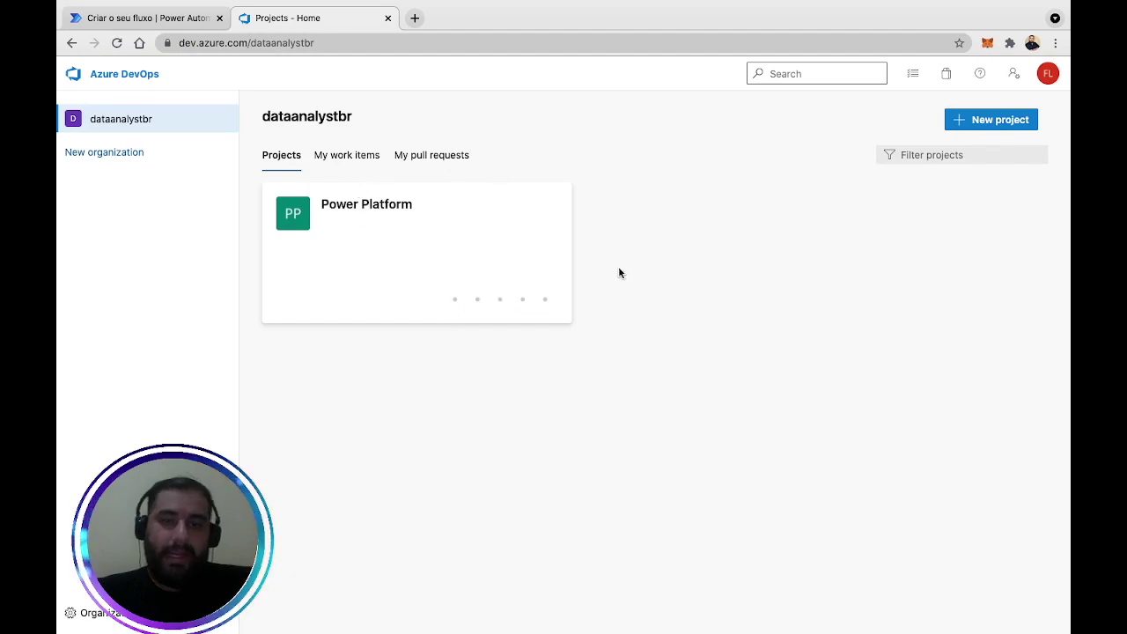
Open the Power Platform backlog and expand Integração and Power Platform to reveal Criar Teste.
click(400, 216)
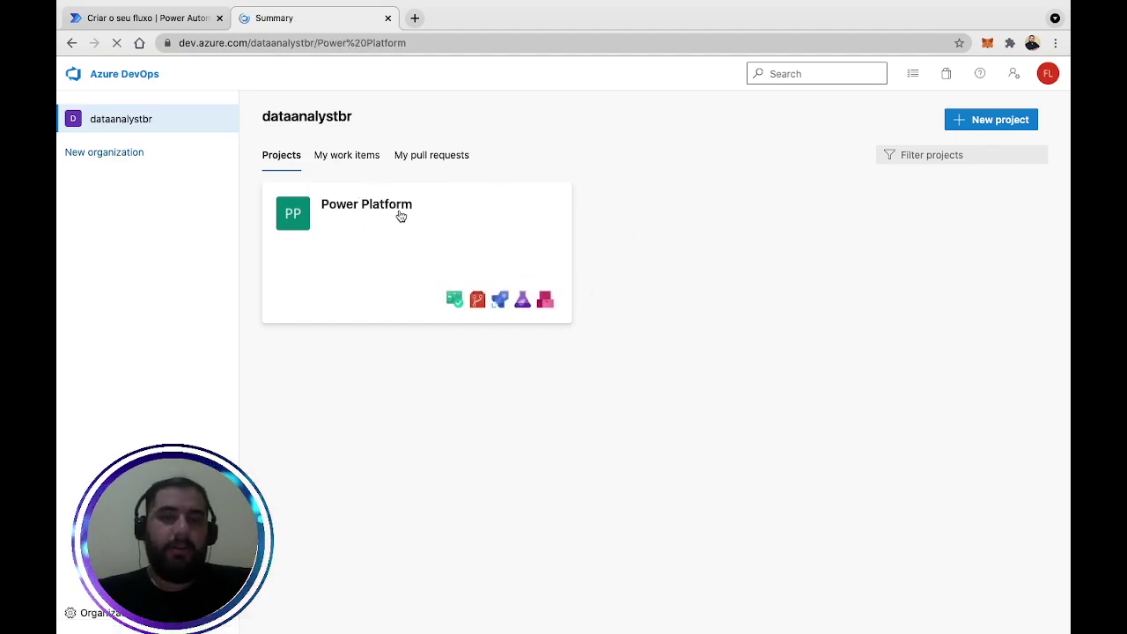
mouse_move(145, 273)
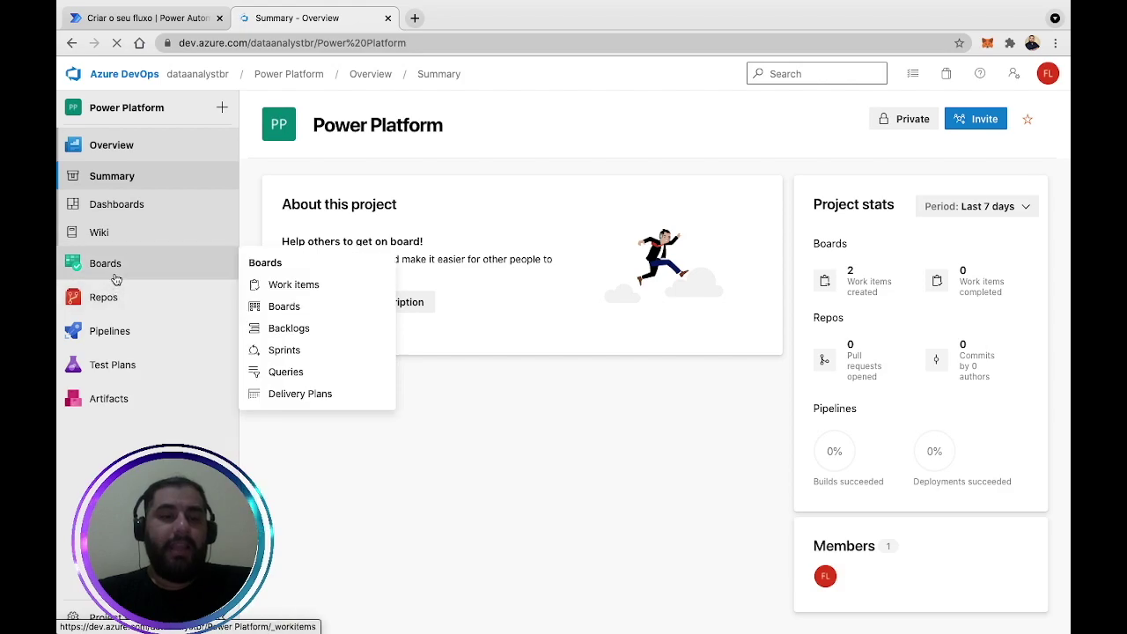
click(280, 328)
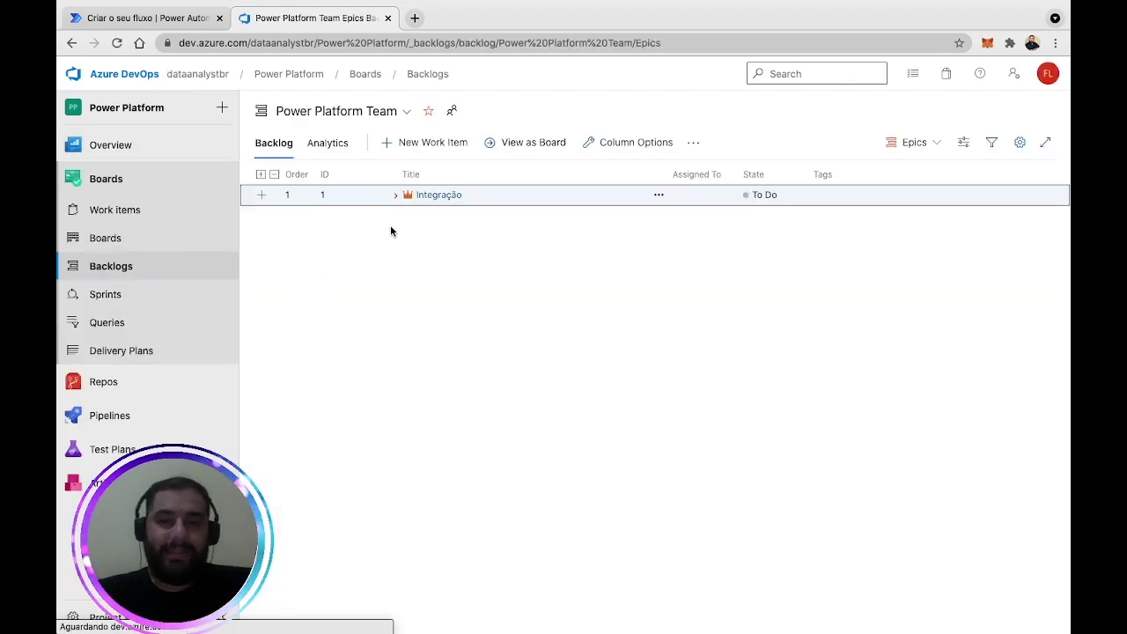
click(397, 196)
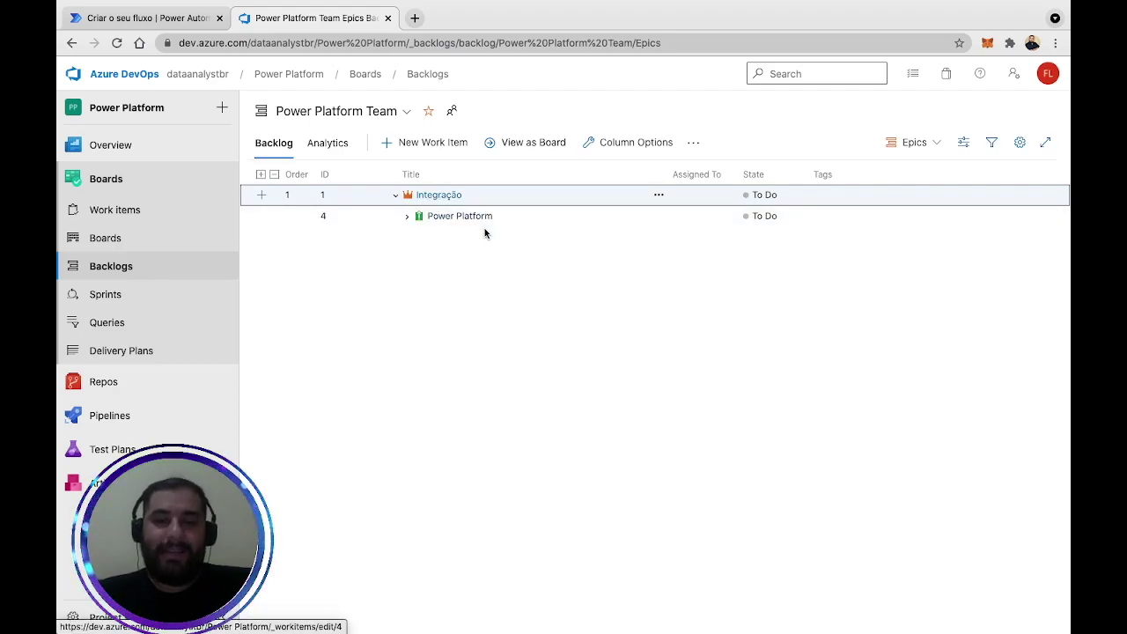
click(405, 220)
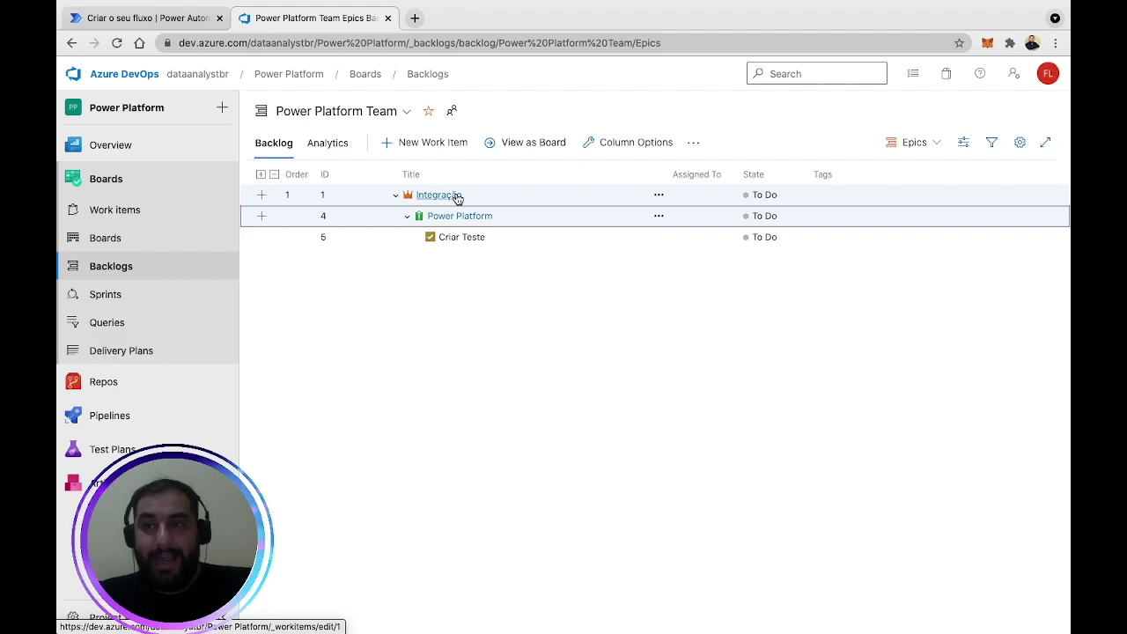
click(211, 20)
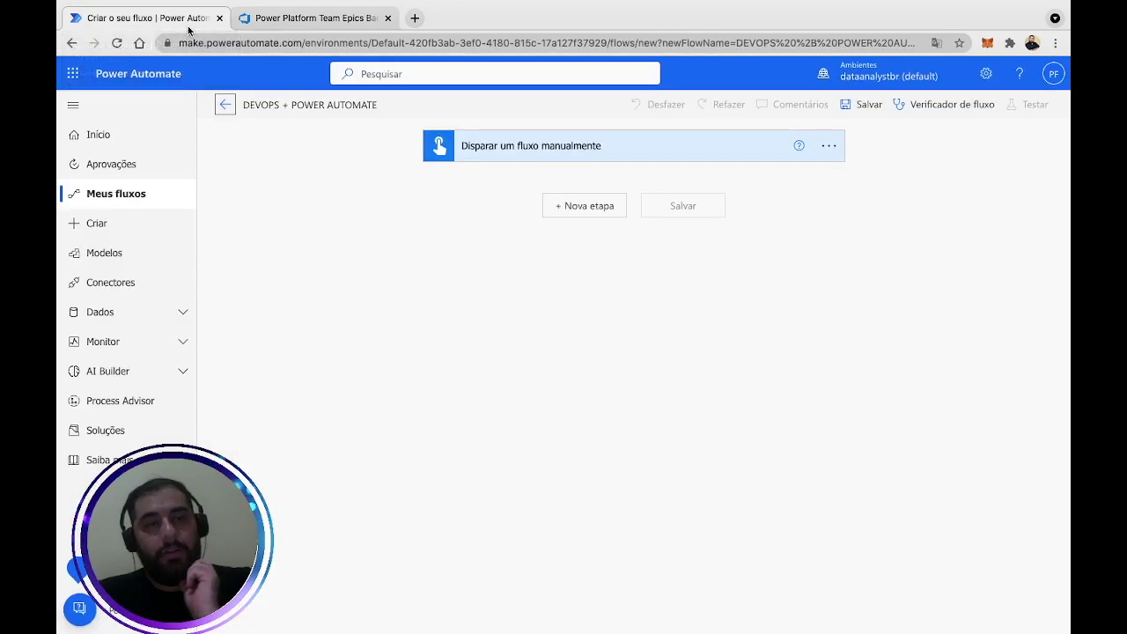
Add a new step, search 'devops', and browse the Azure DevOps connector's actions.
click(584, 208)
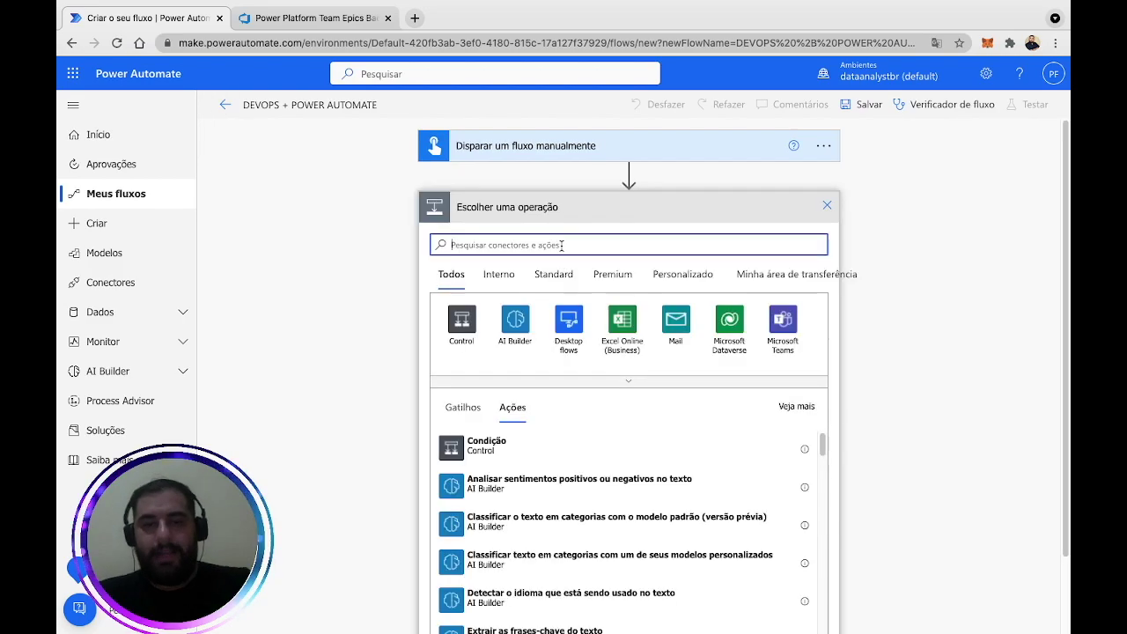
text(devops)
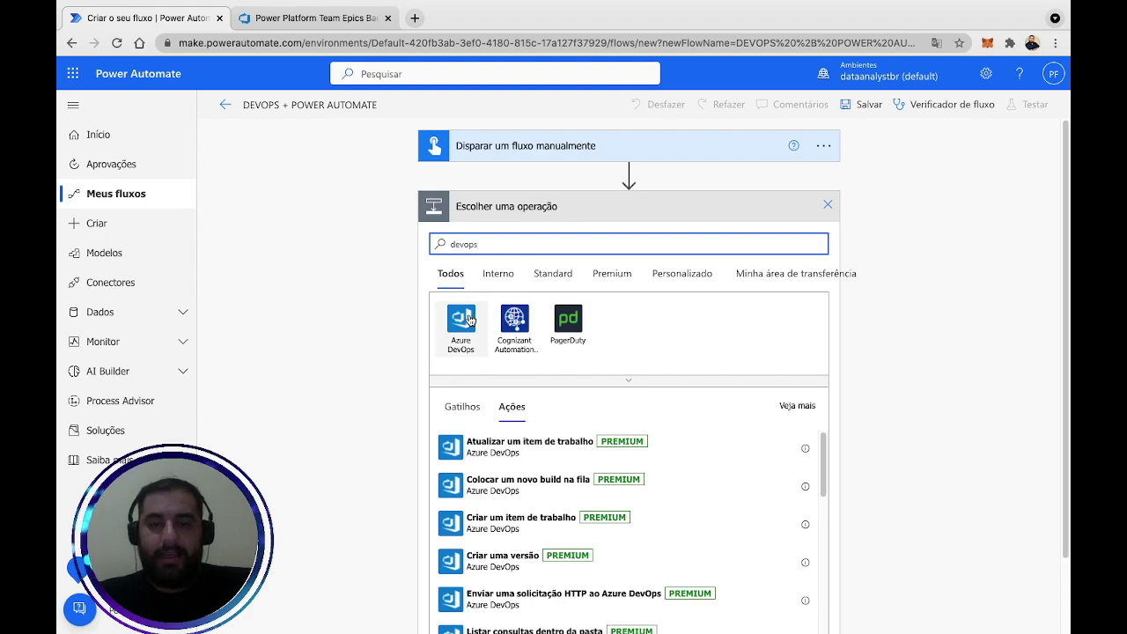
click(467, 318)
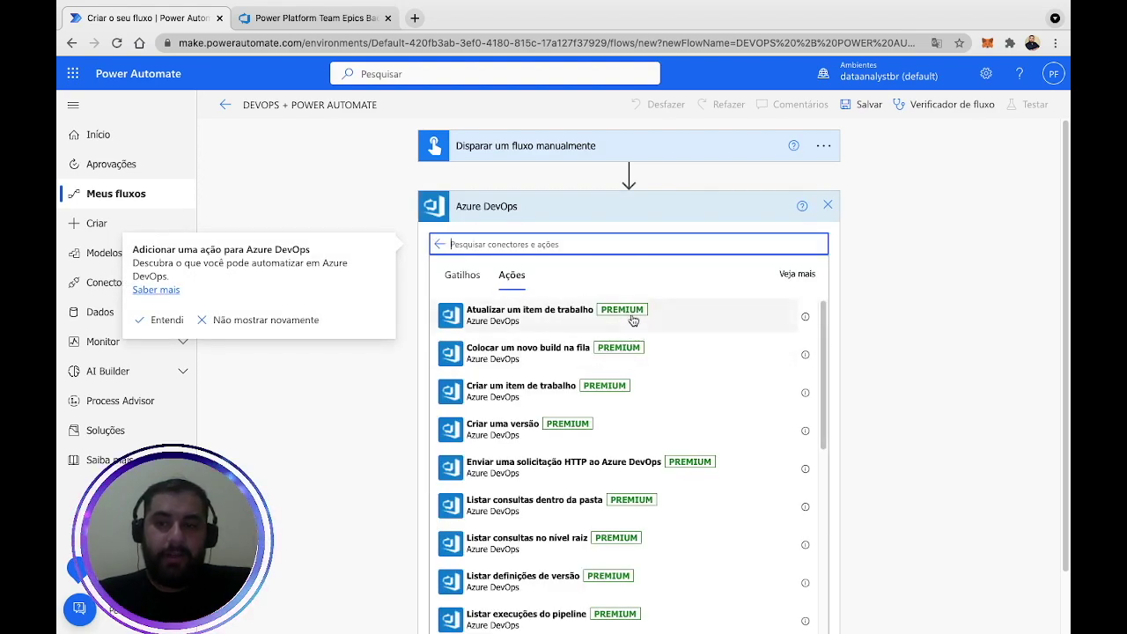
scroll(968, 310, down, 1)
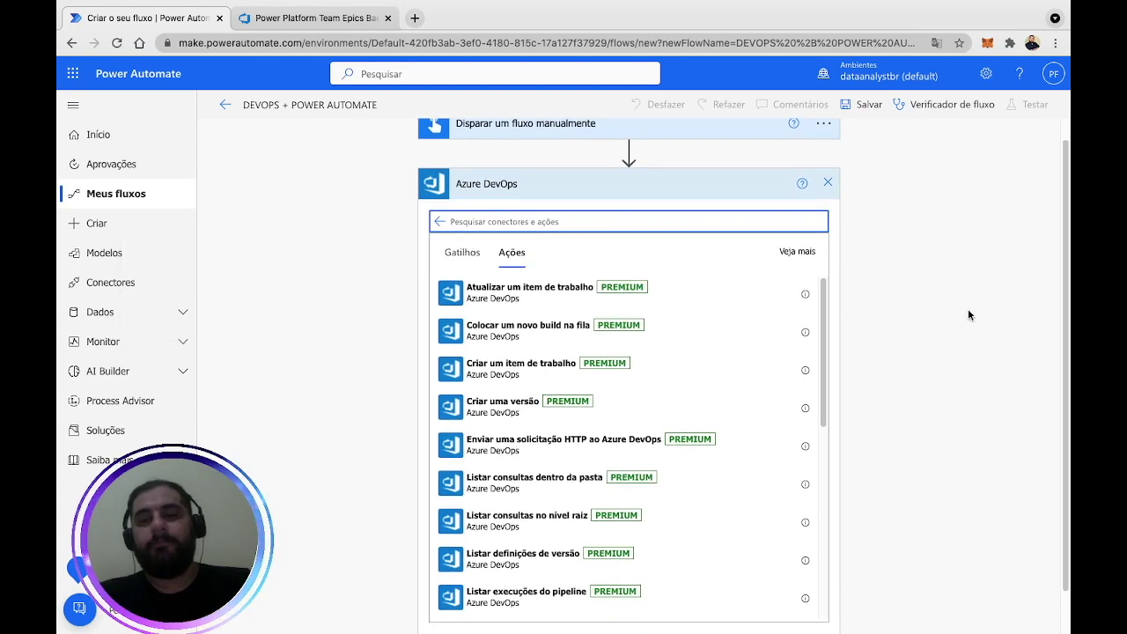
scroll(967, 315, down, 2)
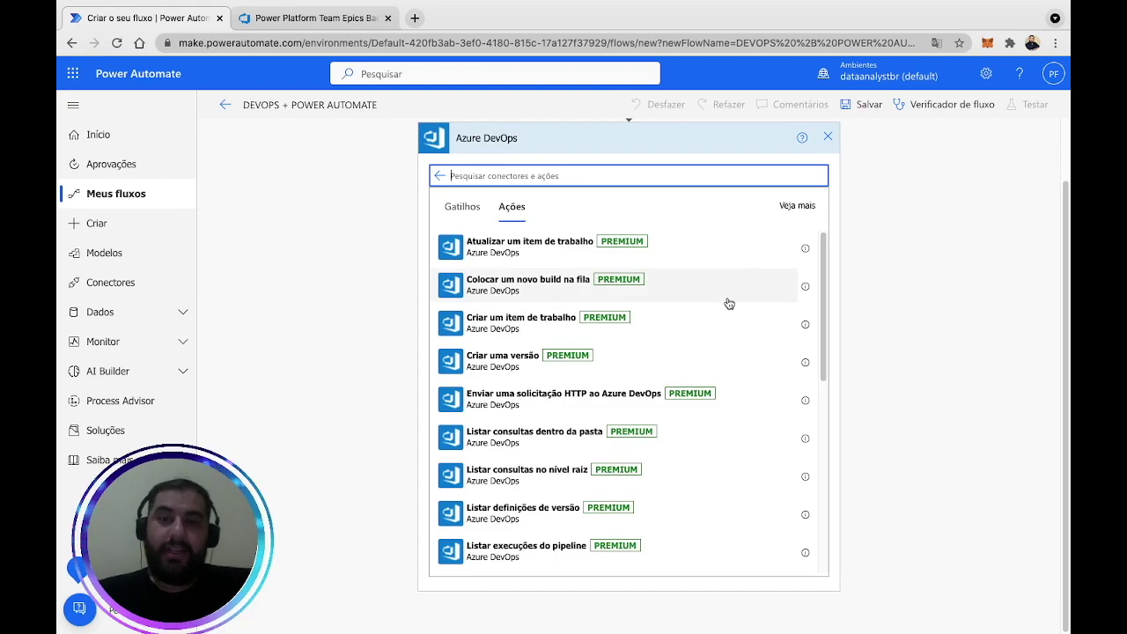
scroll(726, 303, down, 1)
scroll(728, 304, down, 5)
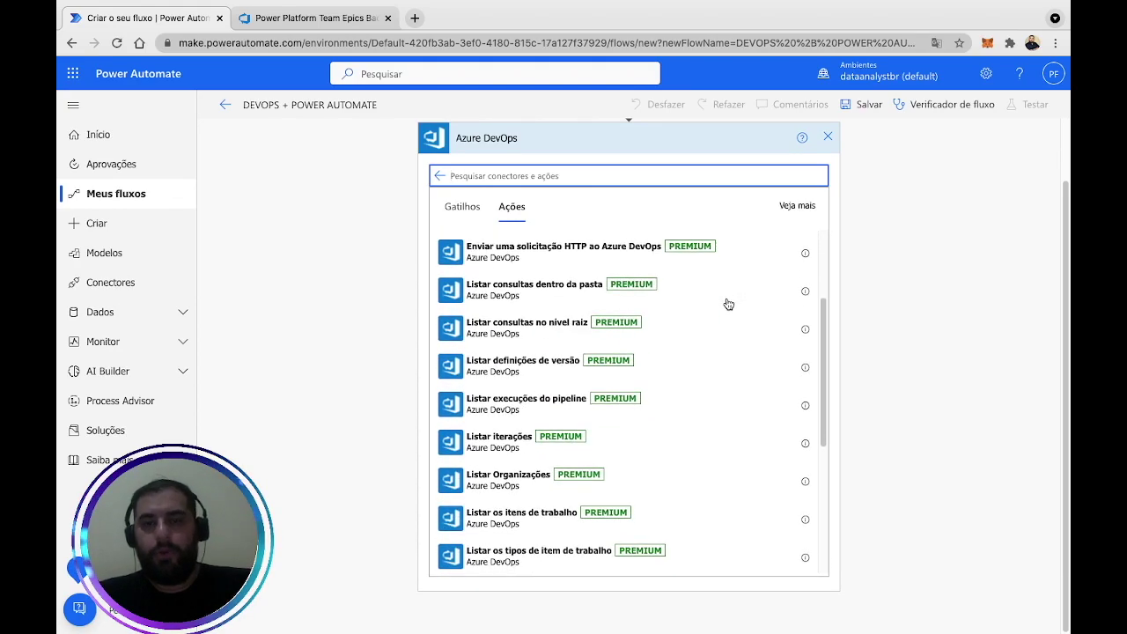
scroll(728, 304, up, 6)
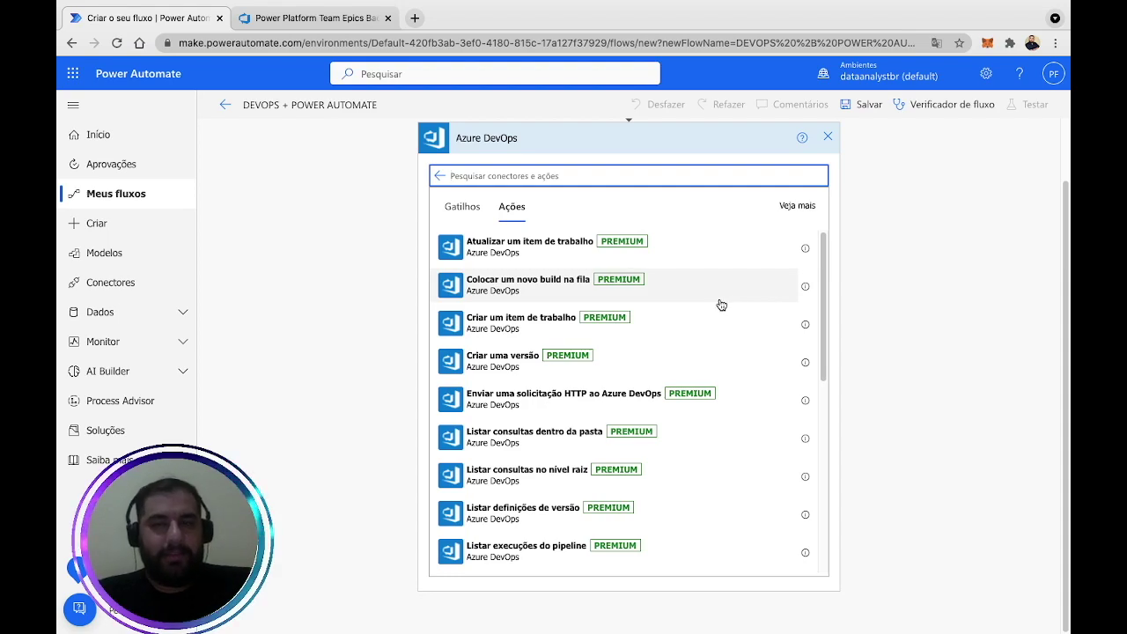
scroll(705, 305, down, 2)
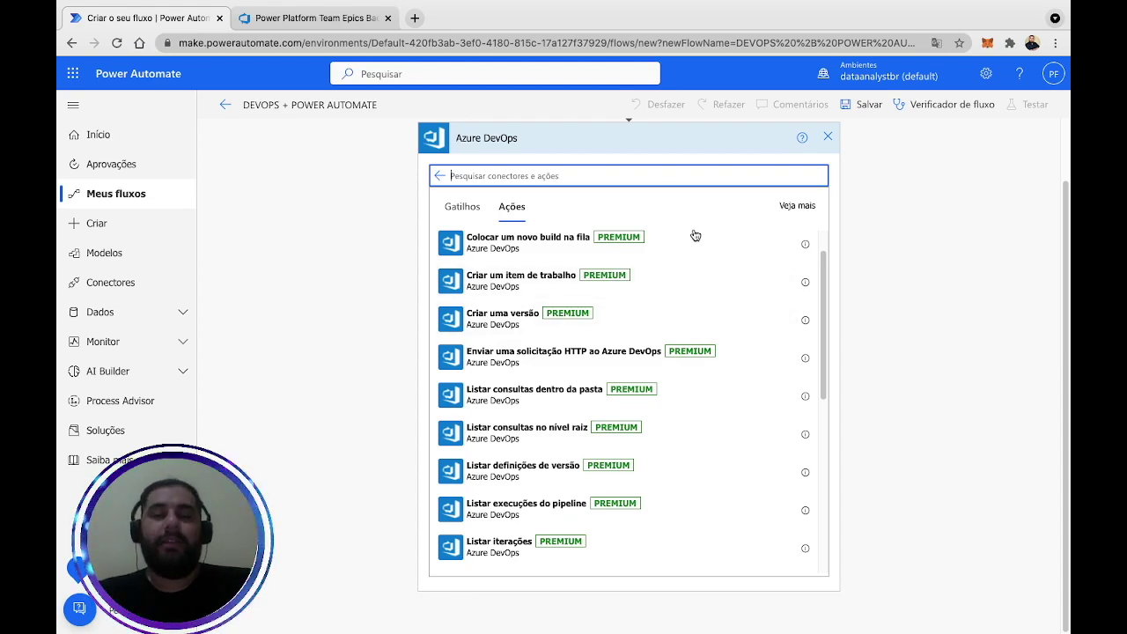
click(315, 17)
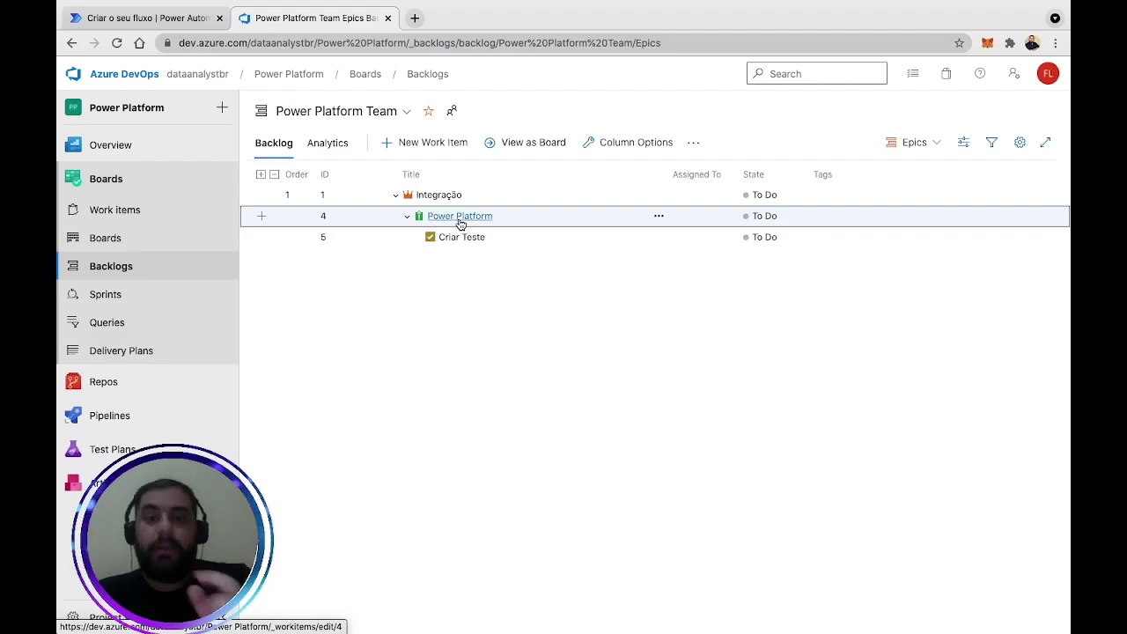
Inspect the Power Platform, Integração and Criar Teste work items, noting Power Platform's ID 4.
click(458, 219)
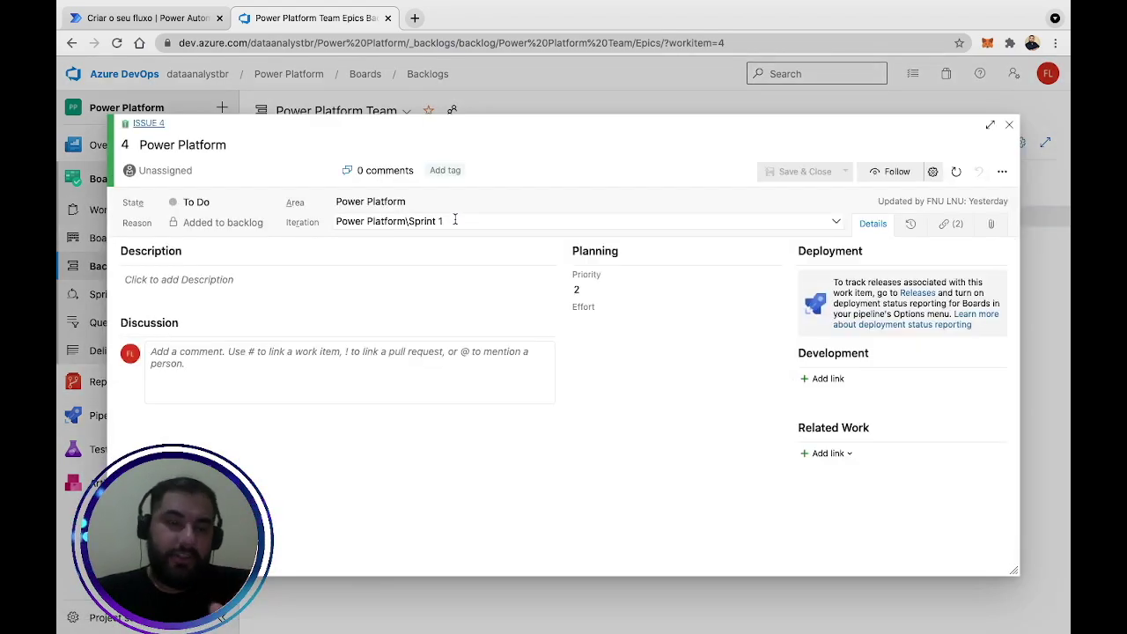
double_click(124, 145)
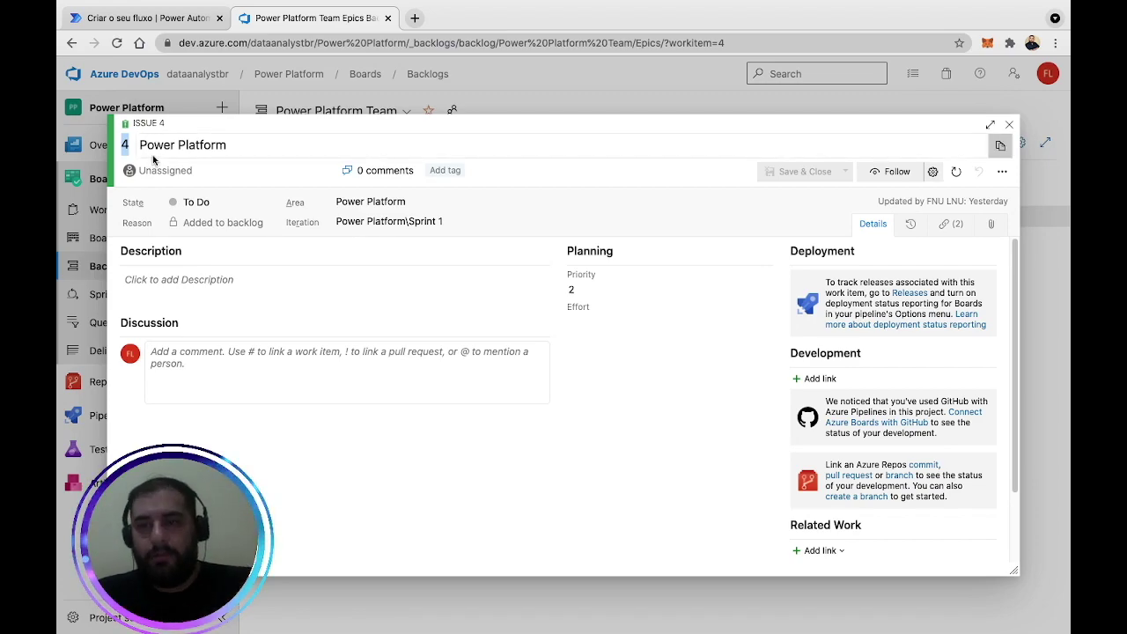
click(1004, 129)
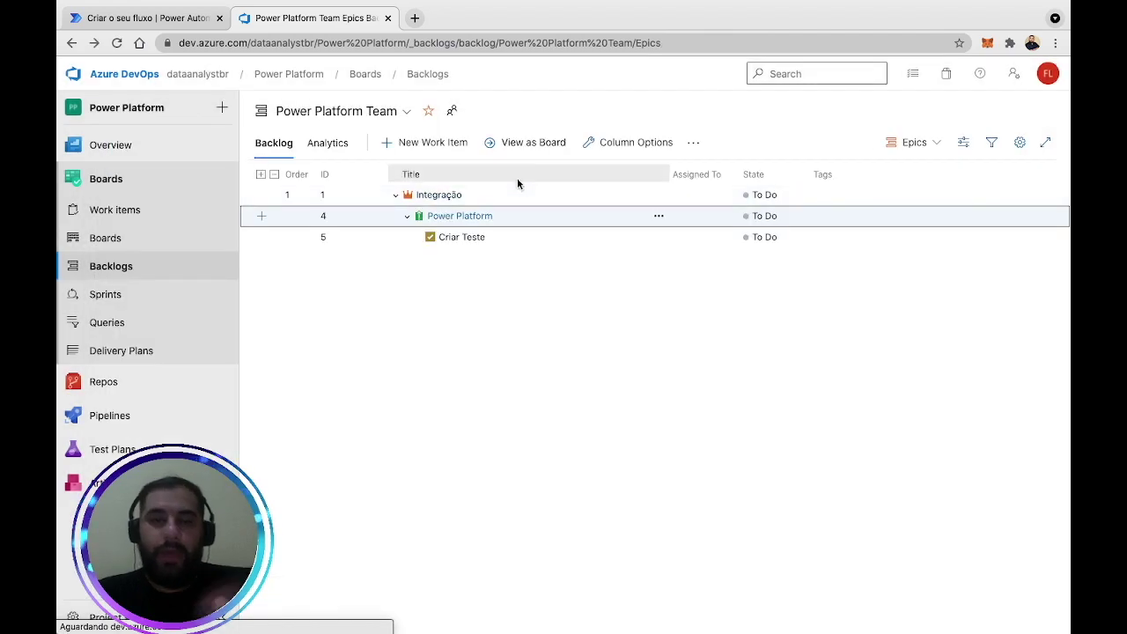
click(437, 193)
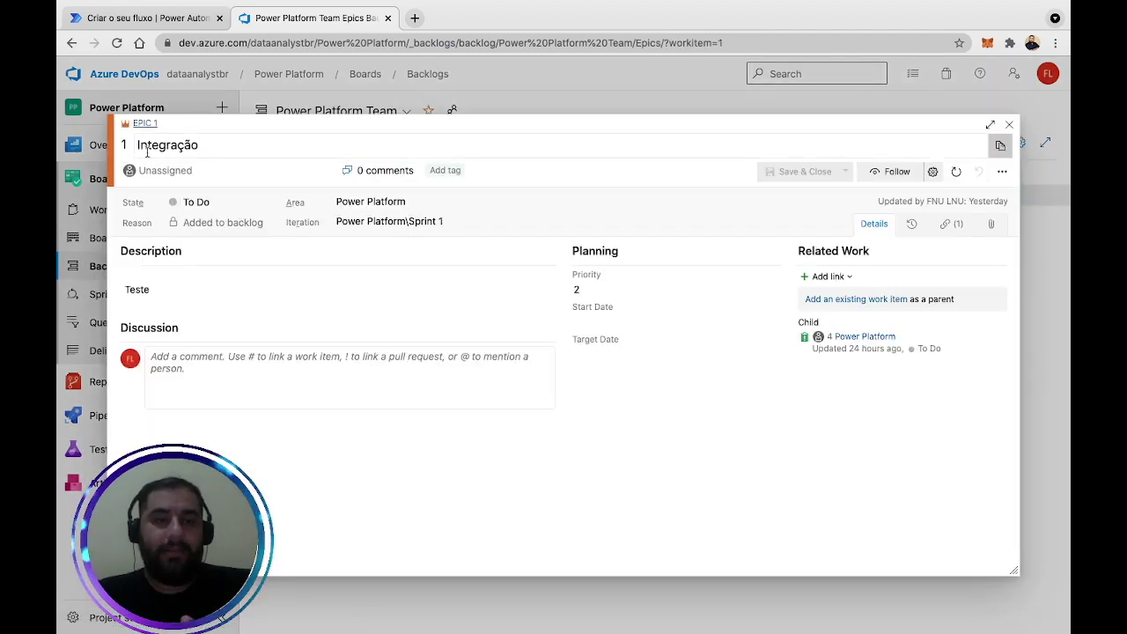
click(1009, 124)
click(460, 237)
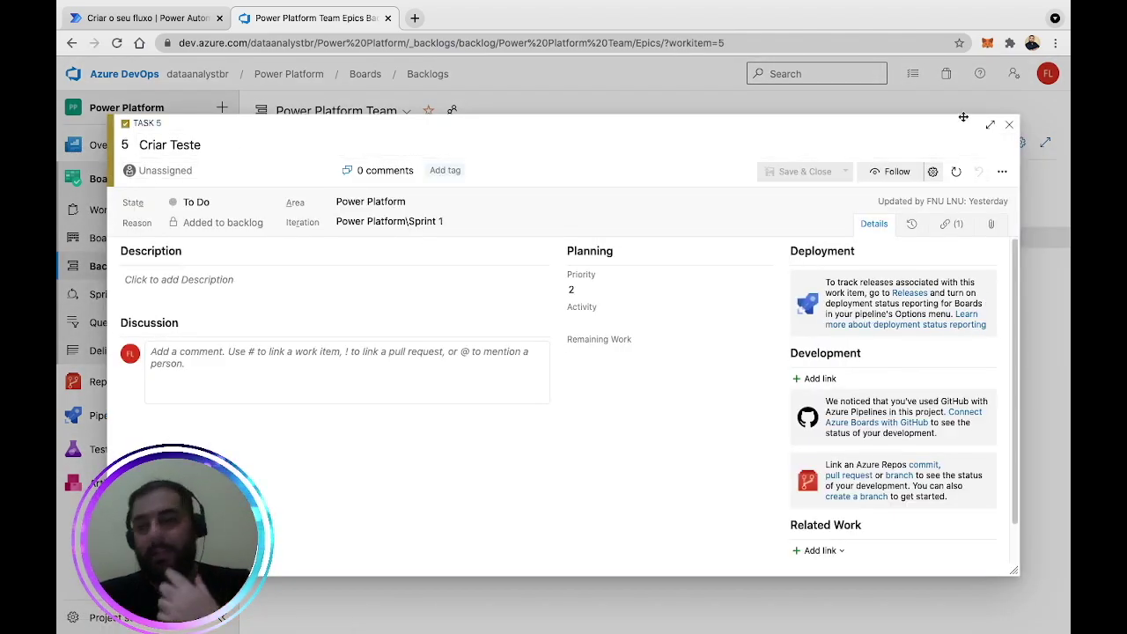
click(1009, 124)
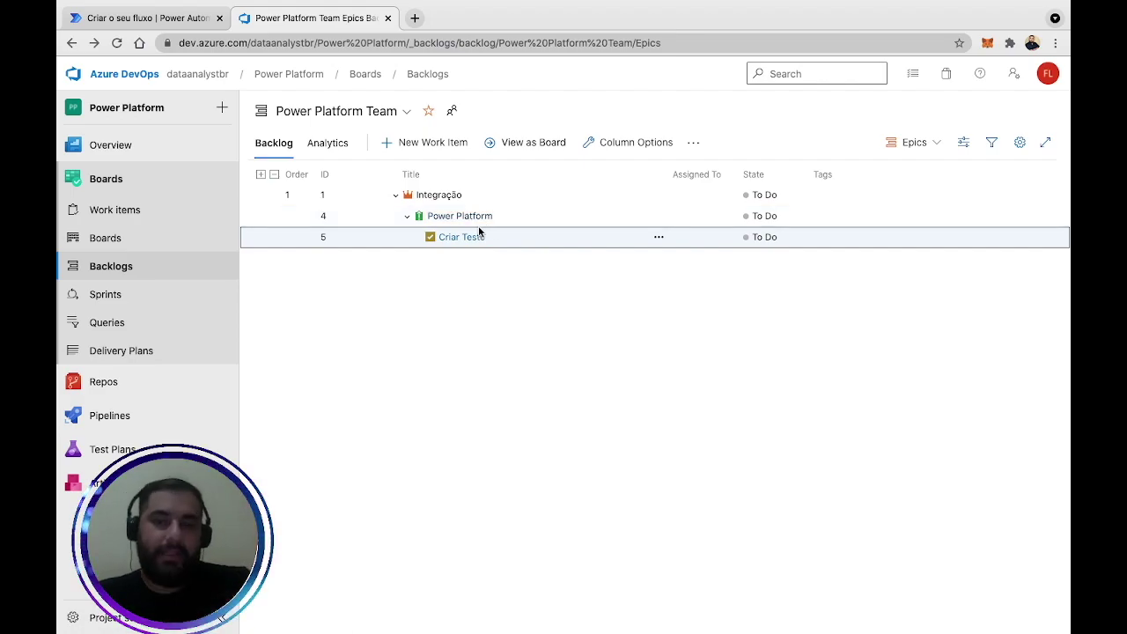
click(461, 218)
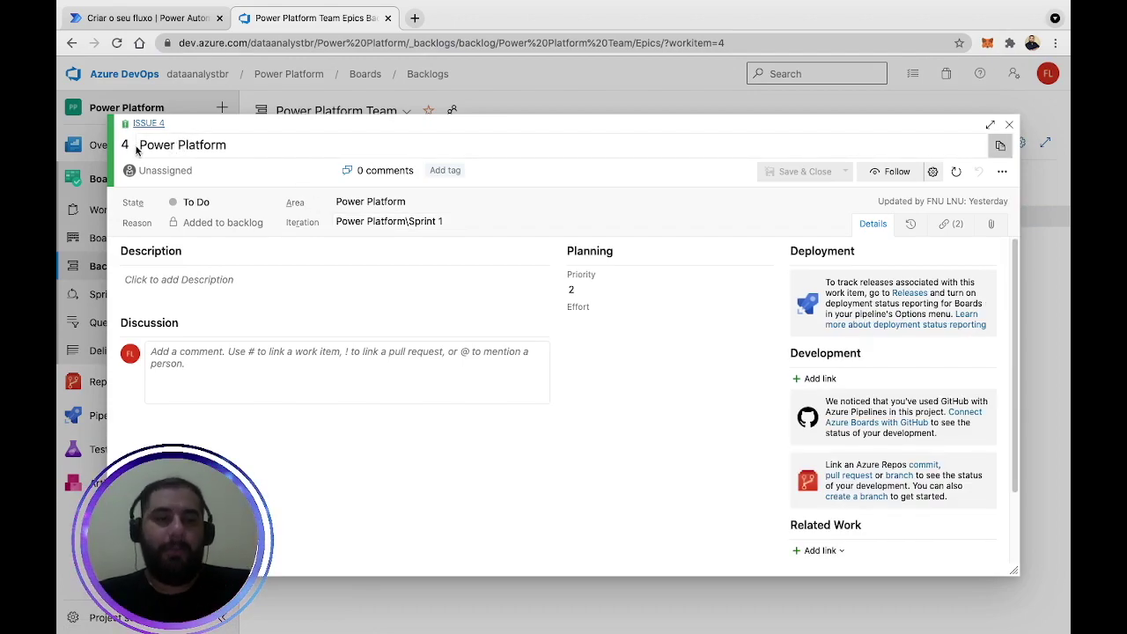
double_click(125, 145)
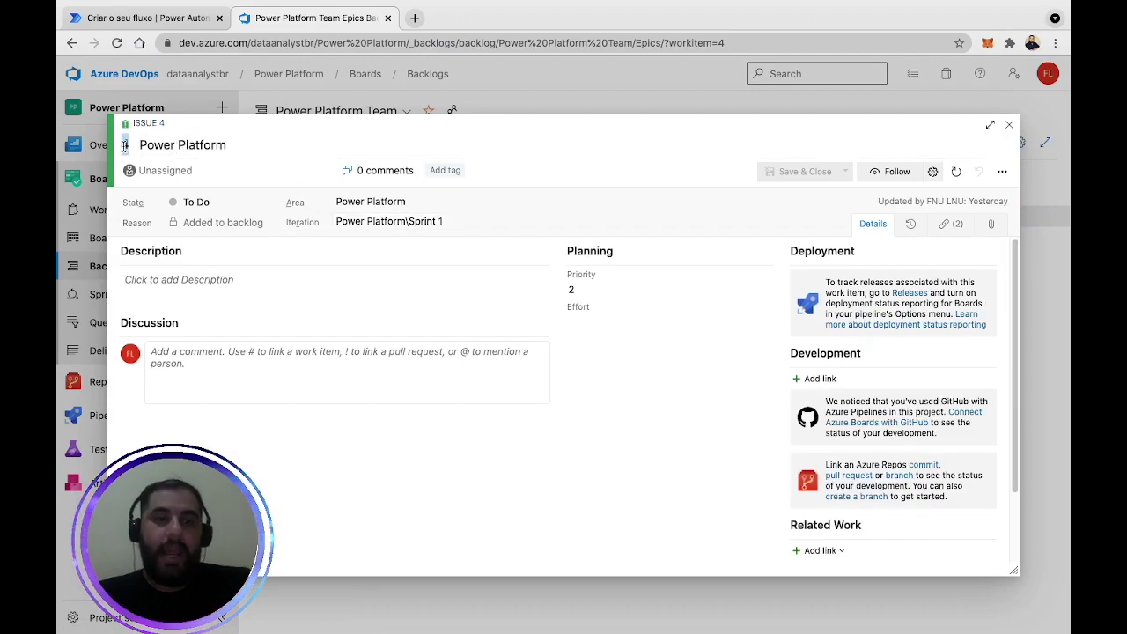
click(1009, 124)
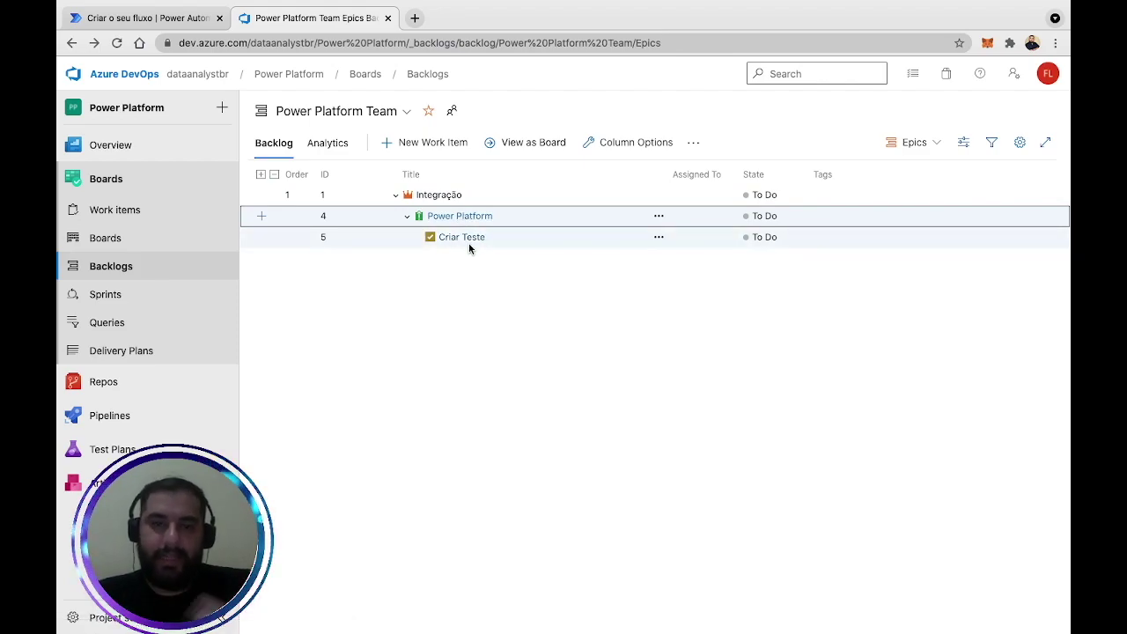
click(471, 219)
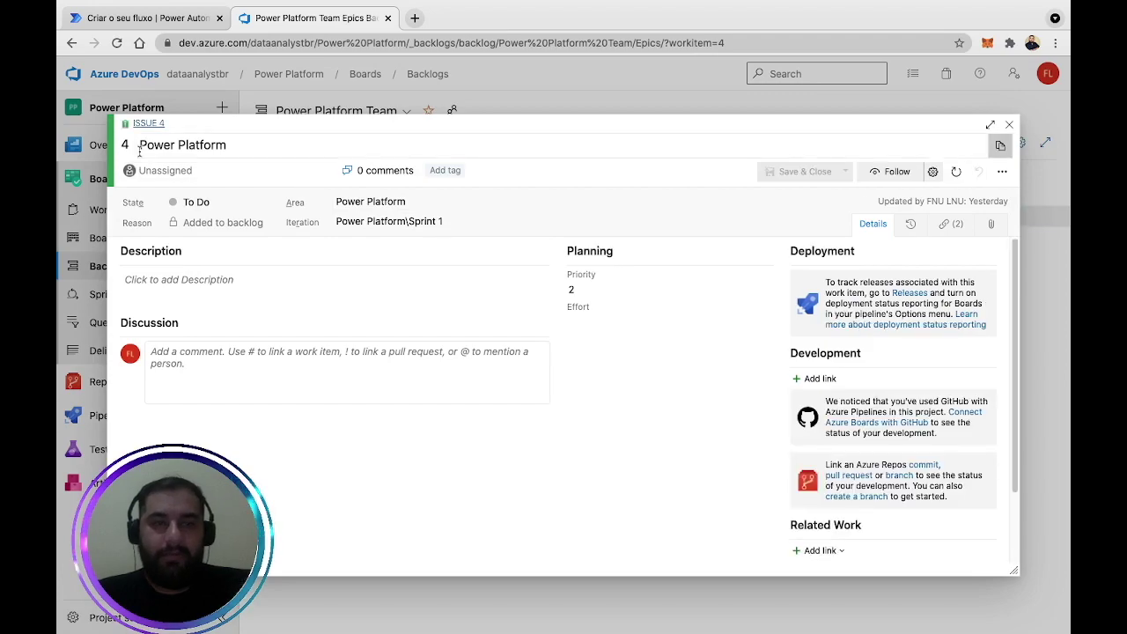
click(1009, 124)
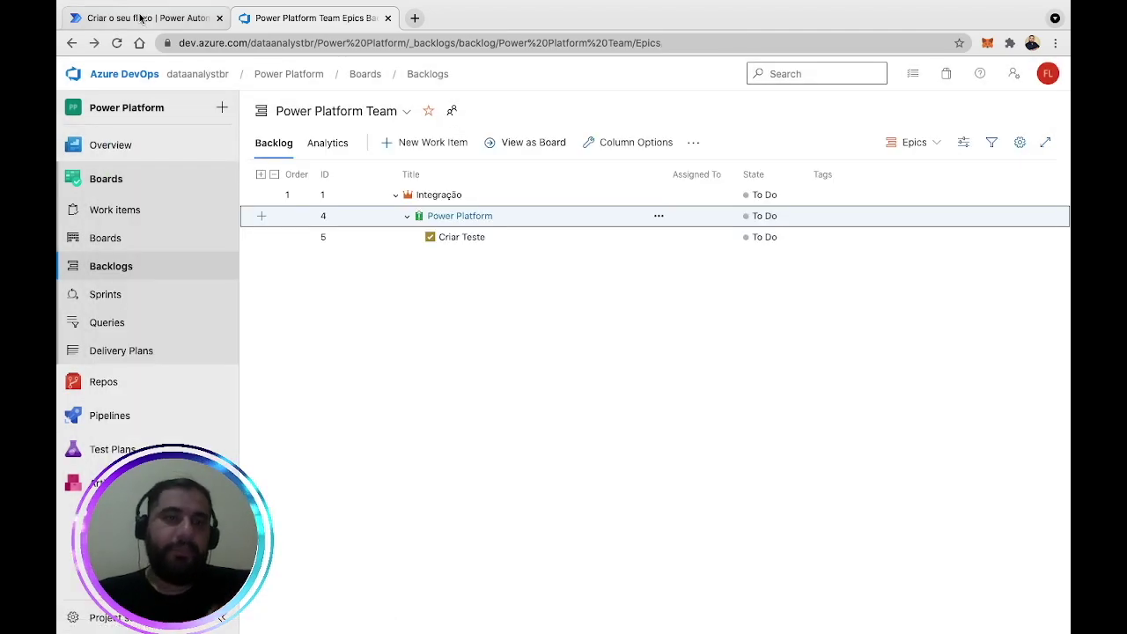
Back in the flow, add the Azure DevOps 'Obter os detalhes do item de trabalho' action.
click(145, 18)
drag(825, 345, 817, 500)
click(570, 476)
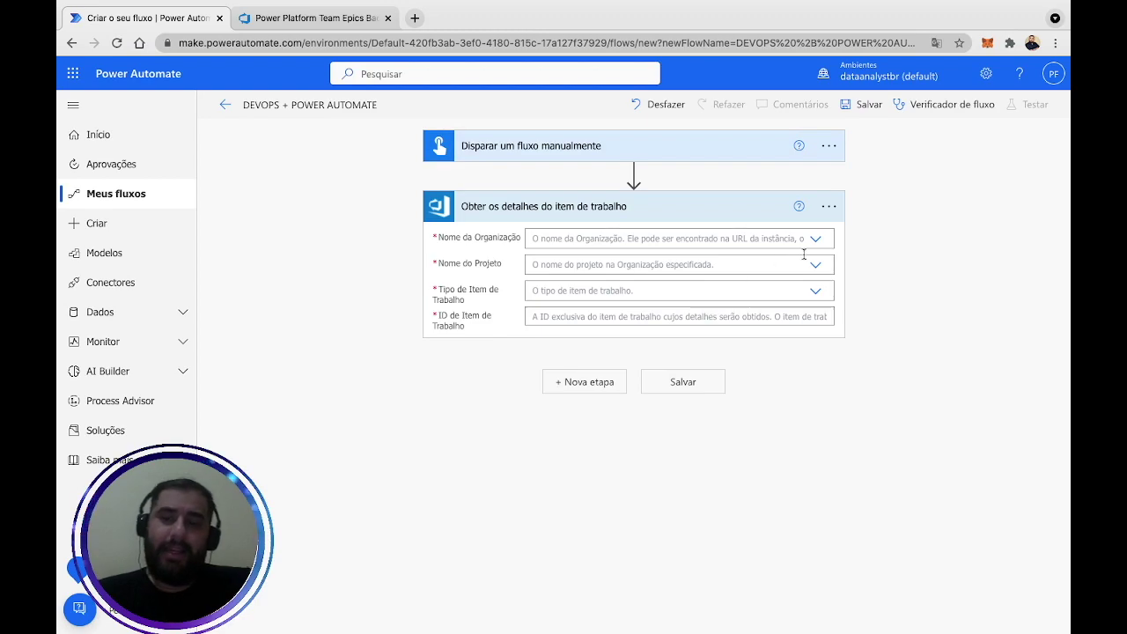
Fill the details step with dataanalystbr, Power Platform, type Issue and ID 4, then save the flow.
click(815, 243)
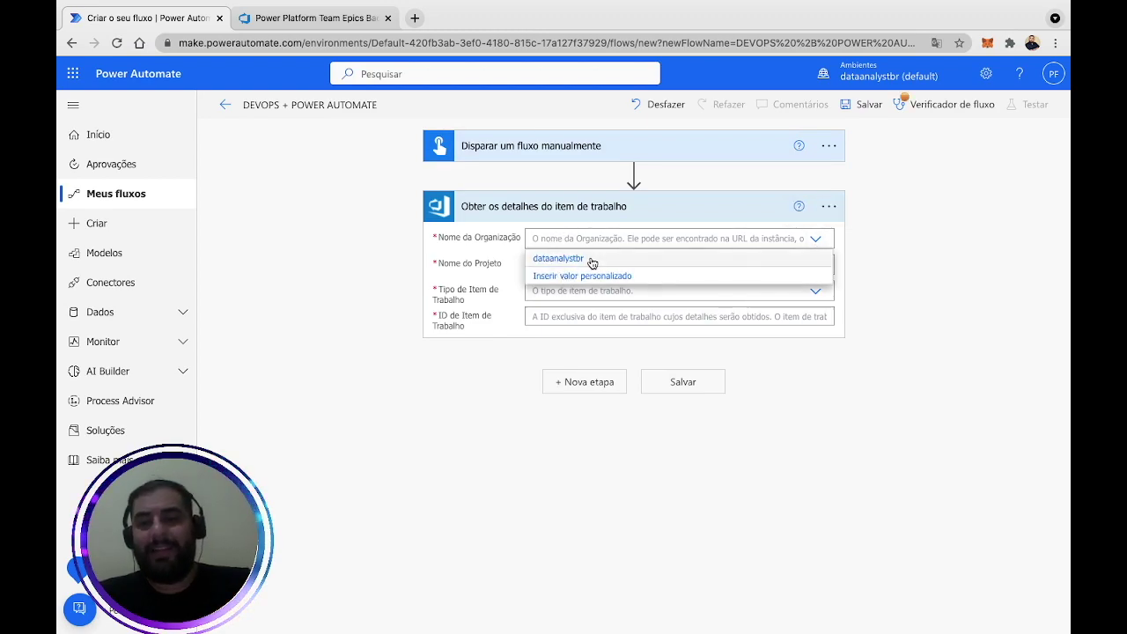
click(592, 263)
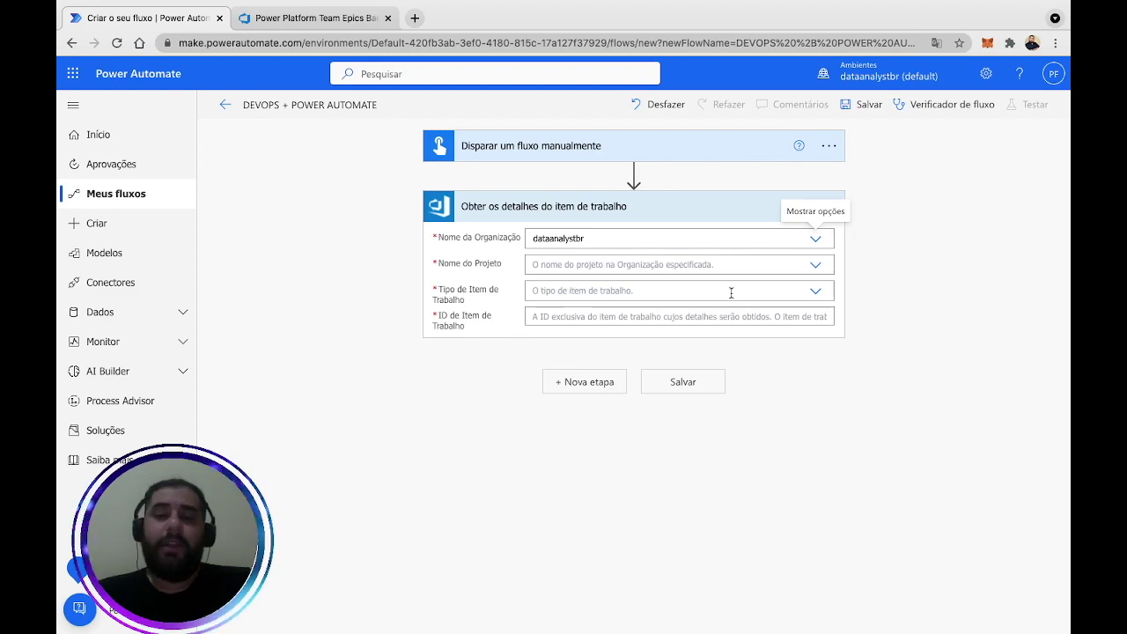
click(816, 265)
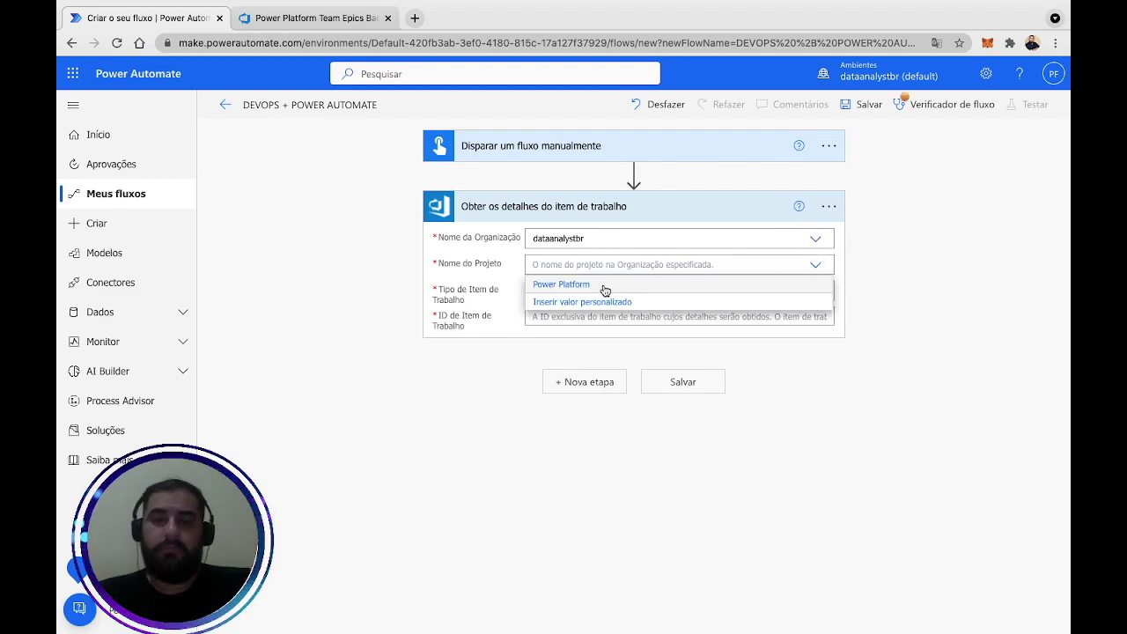
click(601, 285)
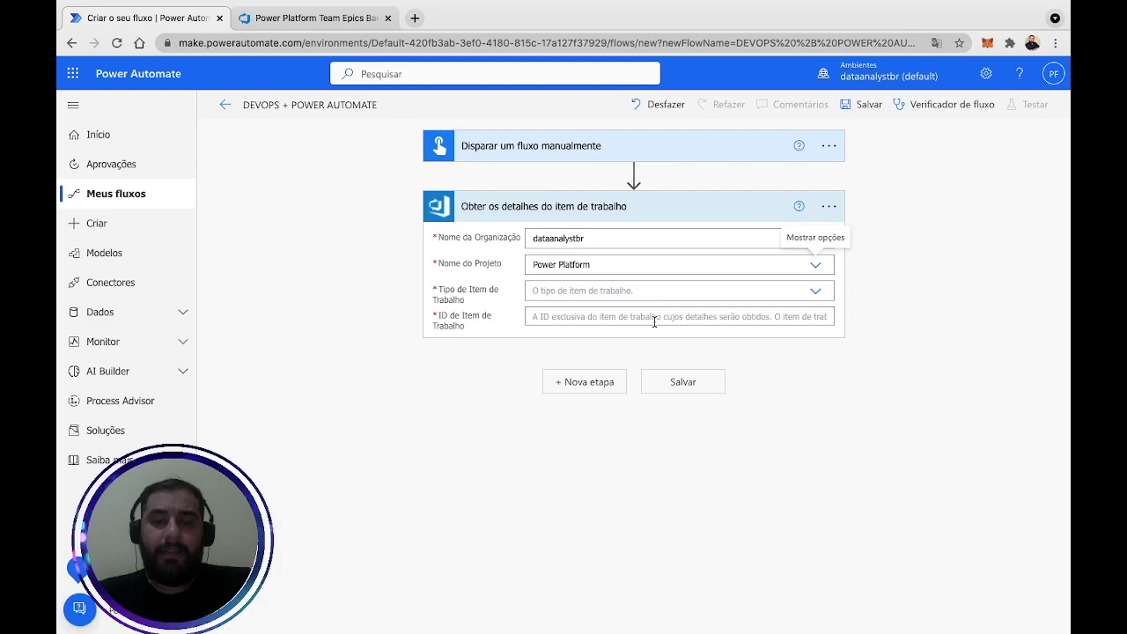
click(816, 292)
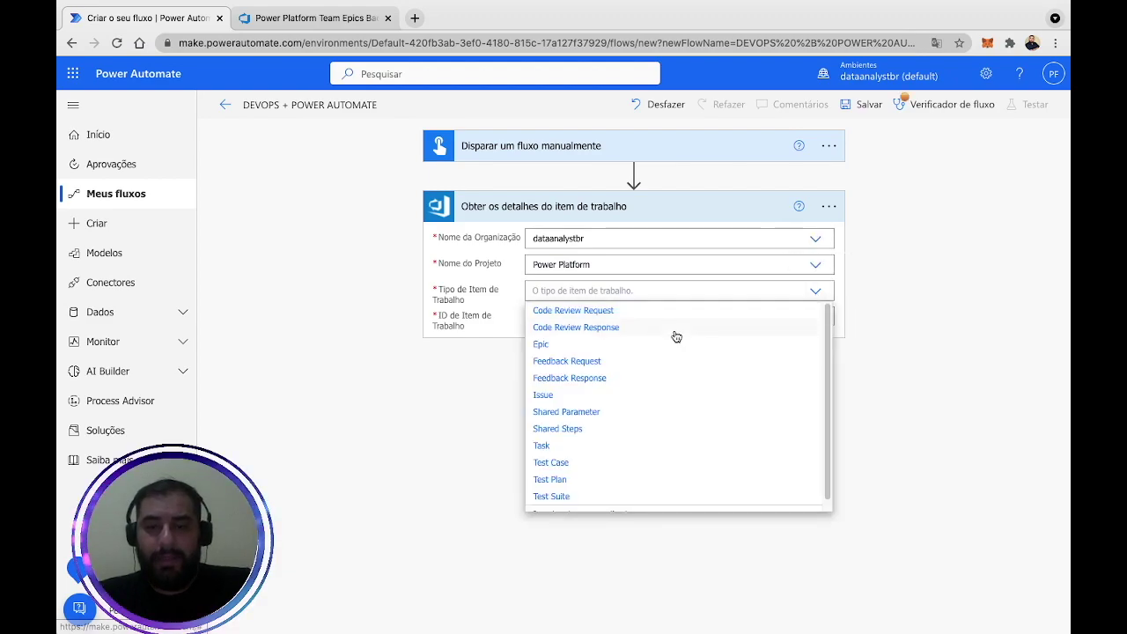
click(542, 398)
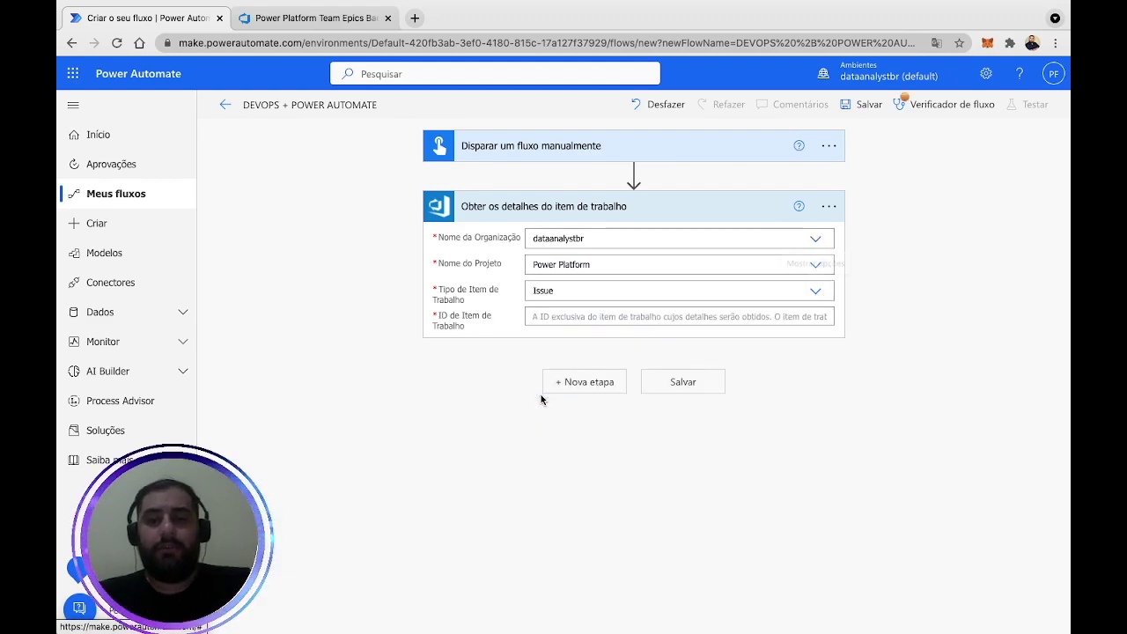
click(574, 319)
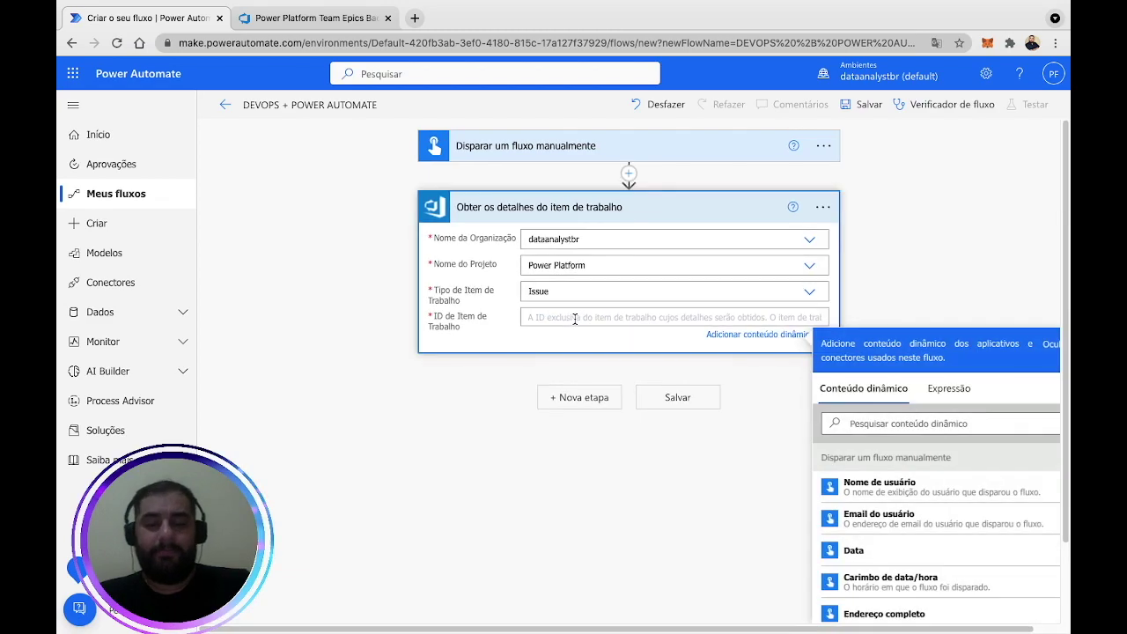
text(4)
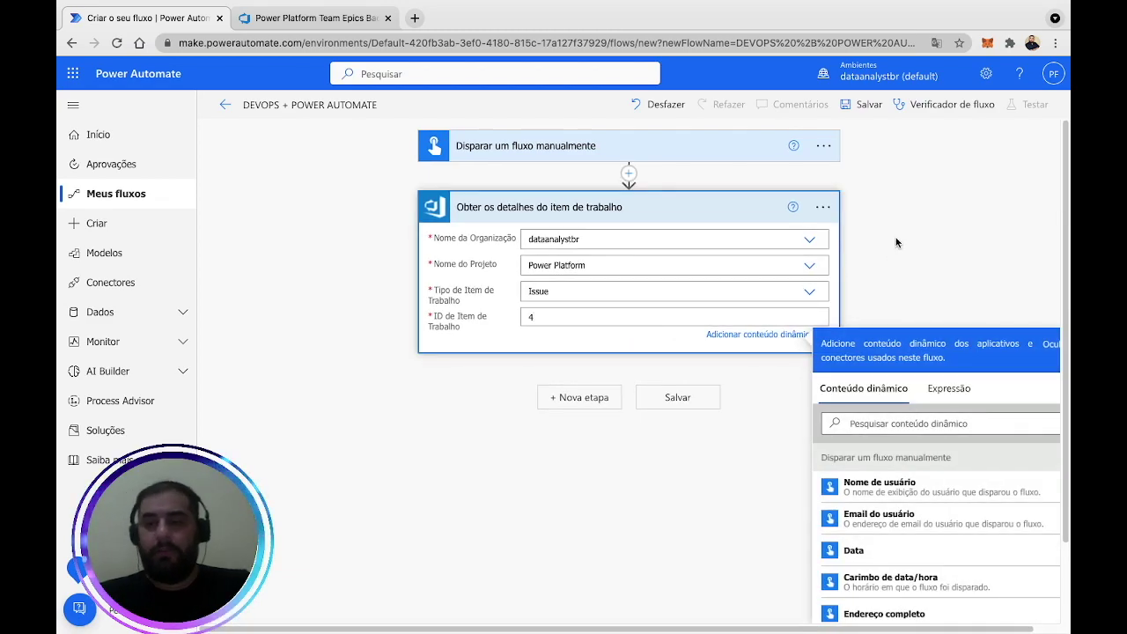
click(878, 184)
click(874, 108)
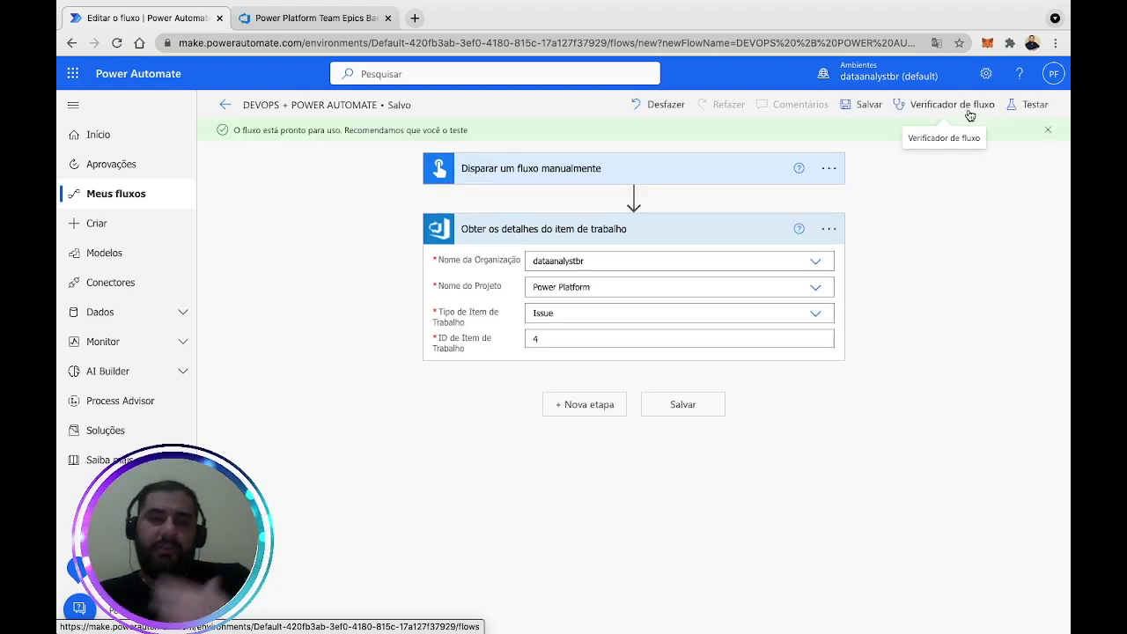
Run a manual test of the flow through to the Concluído confirmation.
click(1045, 107)
click(935, 152)
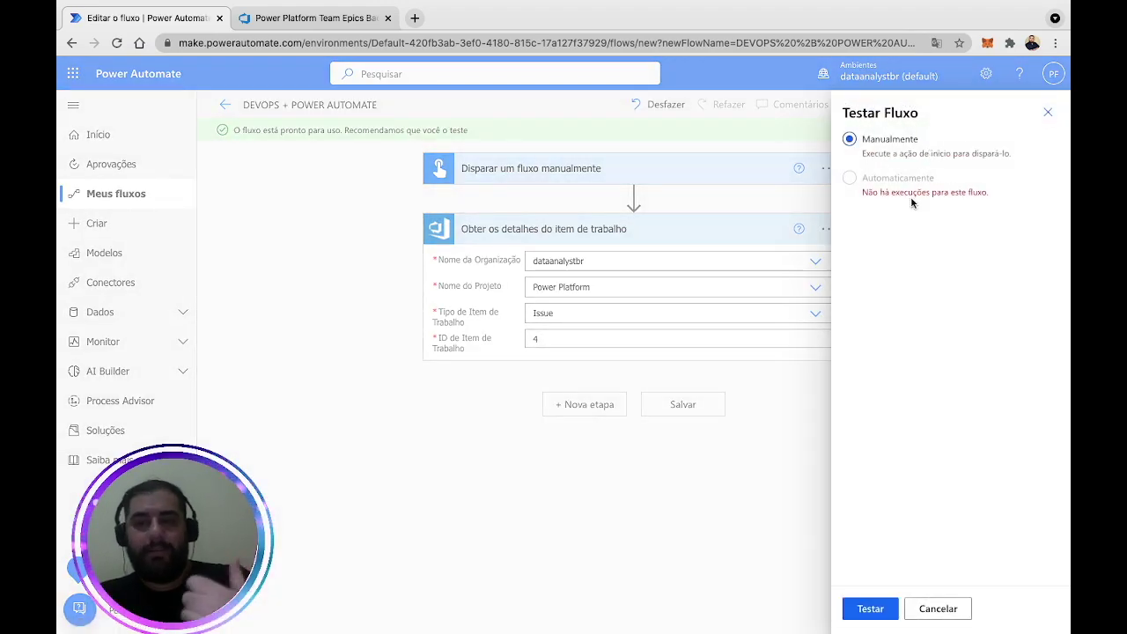
click(871, 608)
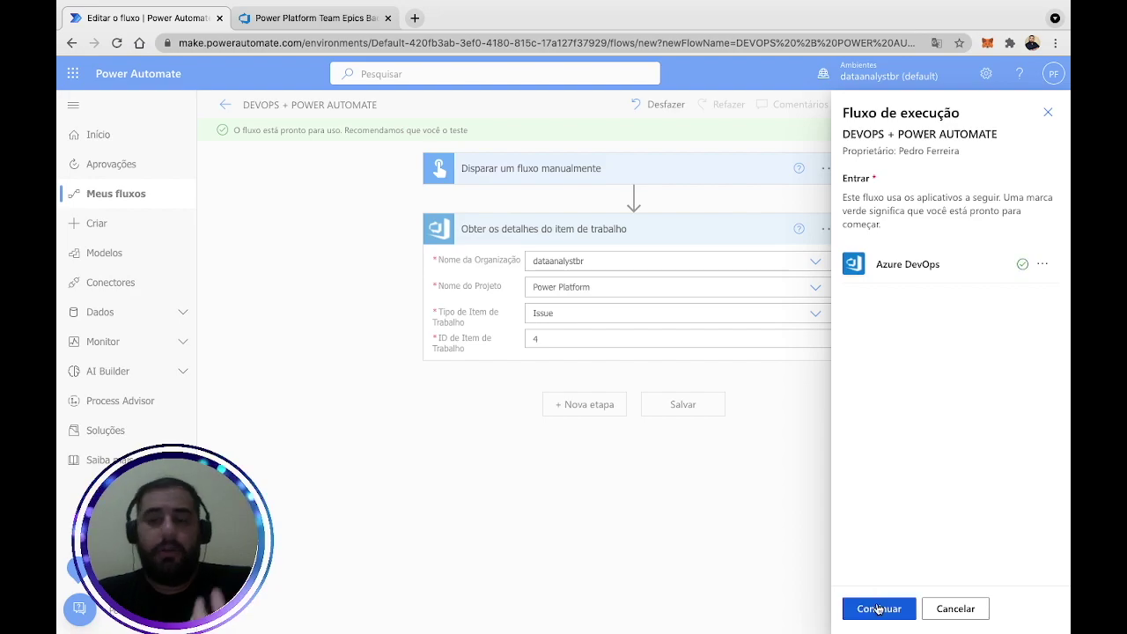
click(878, 609)
click(878, 609)
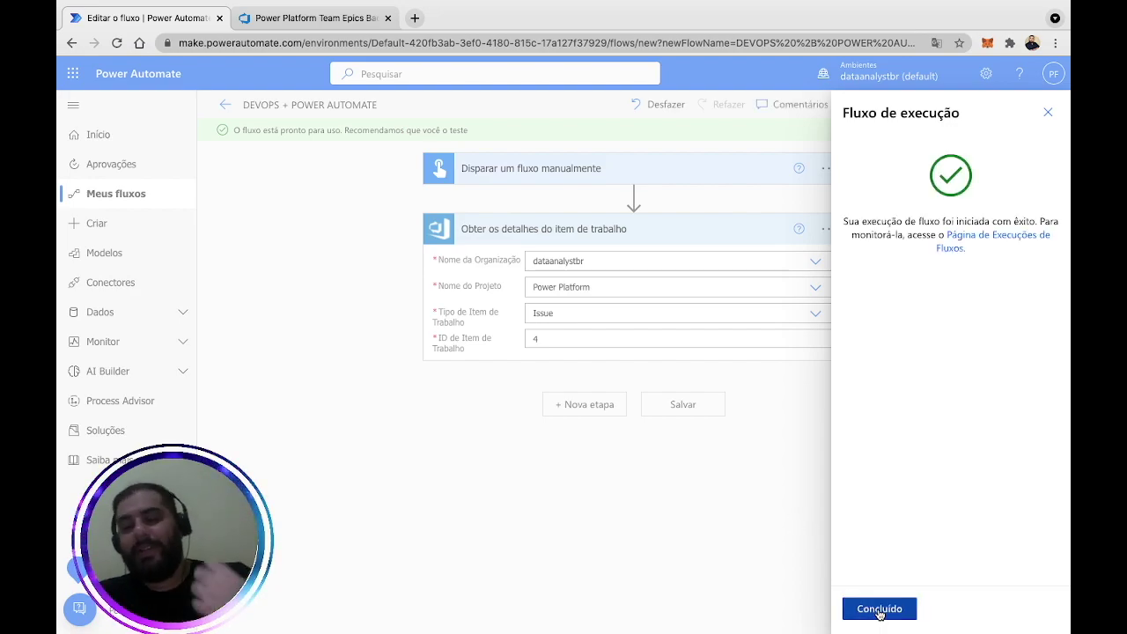
click(879, 611)
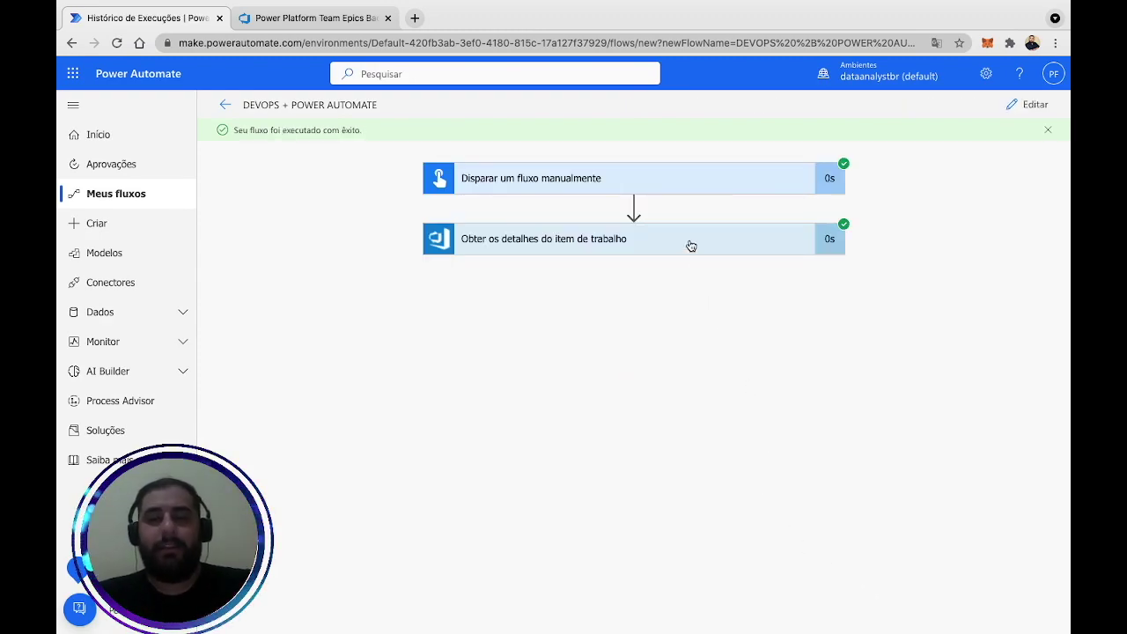
Inspect the details step's outputs for work item 4, highlighting its To Do state and URL.
click(691, 245)
scroll(922, 384, down, 3)
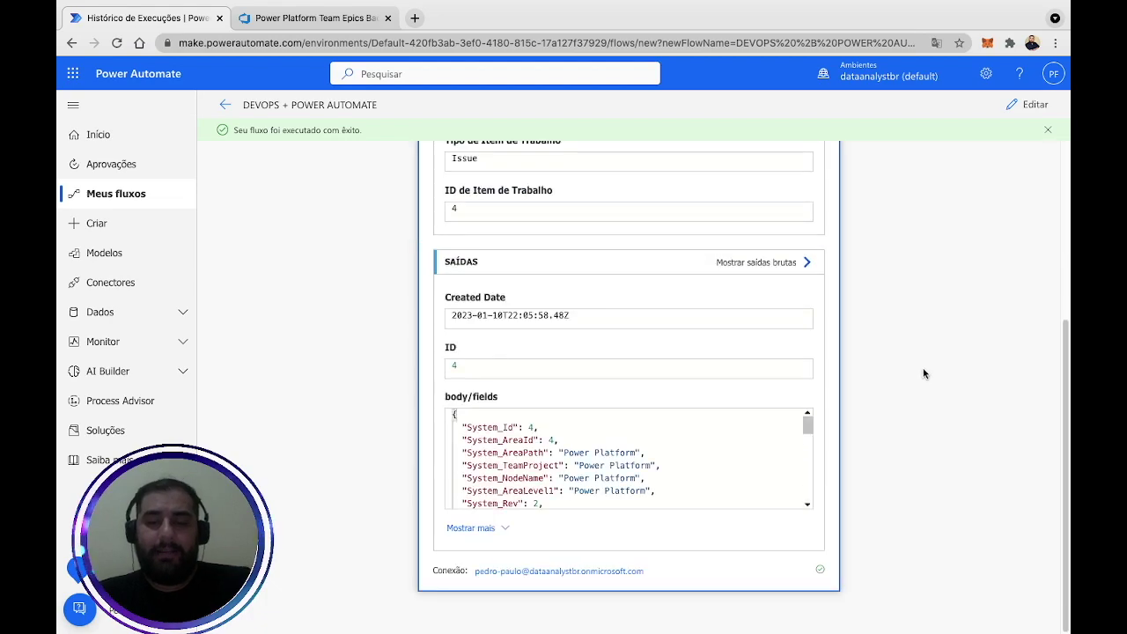
scroll(799, 405, up, 1)
scroll(609, 445, down, 2)
scroll(609, 446, up, 2)
scroll(894, 327, up, 1)
scroll(890, 335, down, 1)
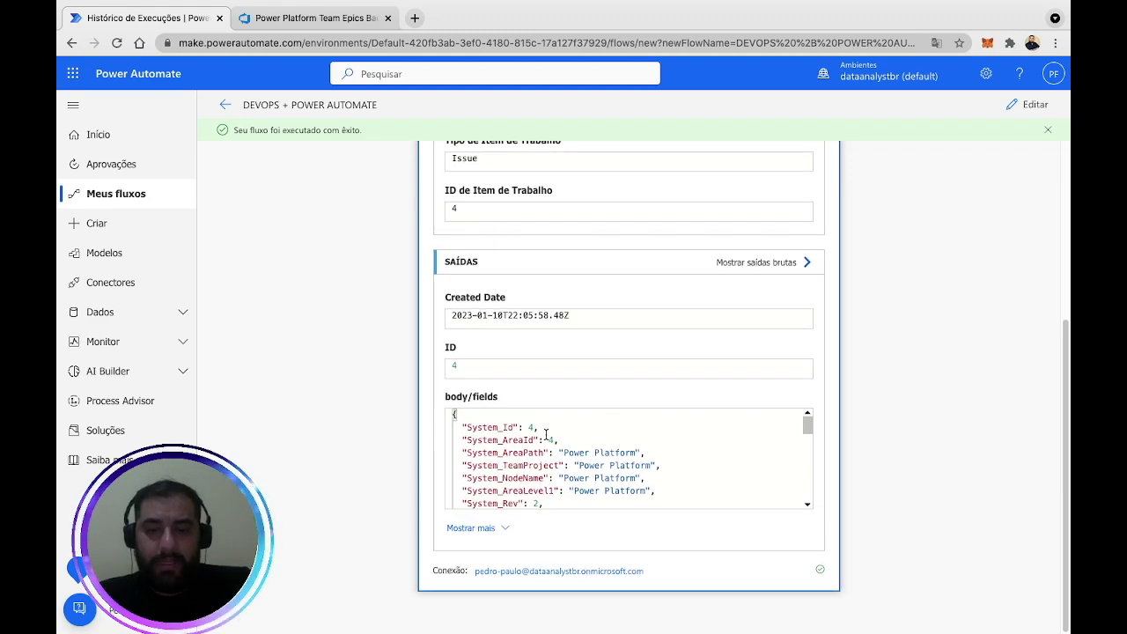
scroll(573, 449, down, 1)
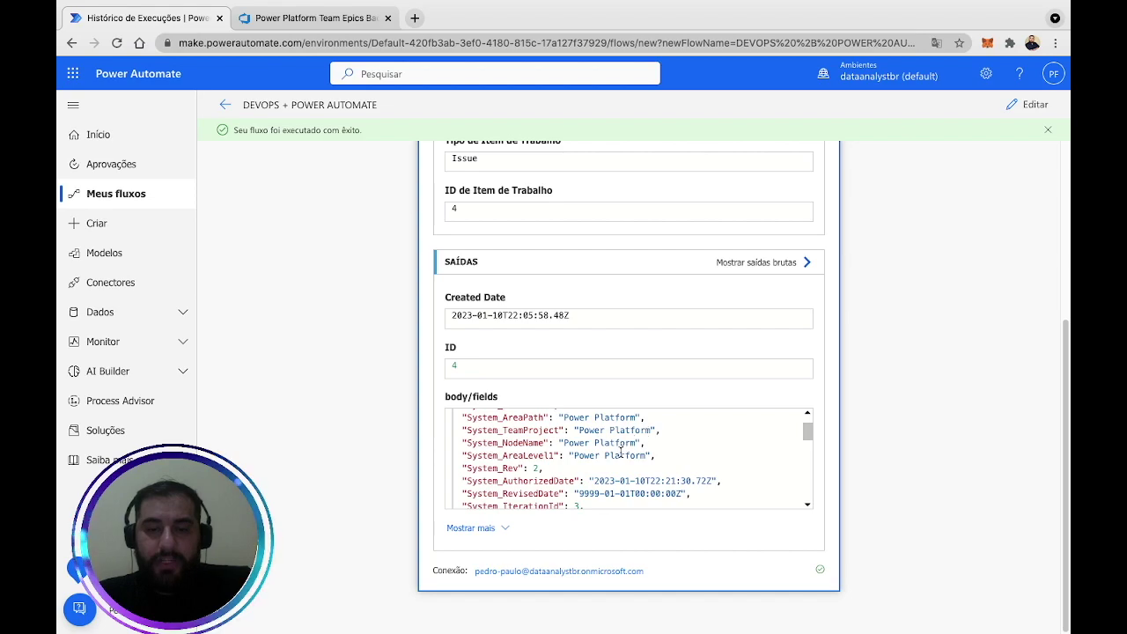
scroll(591, 468, down, 2)
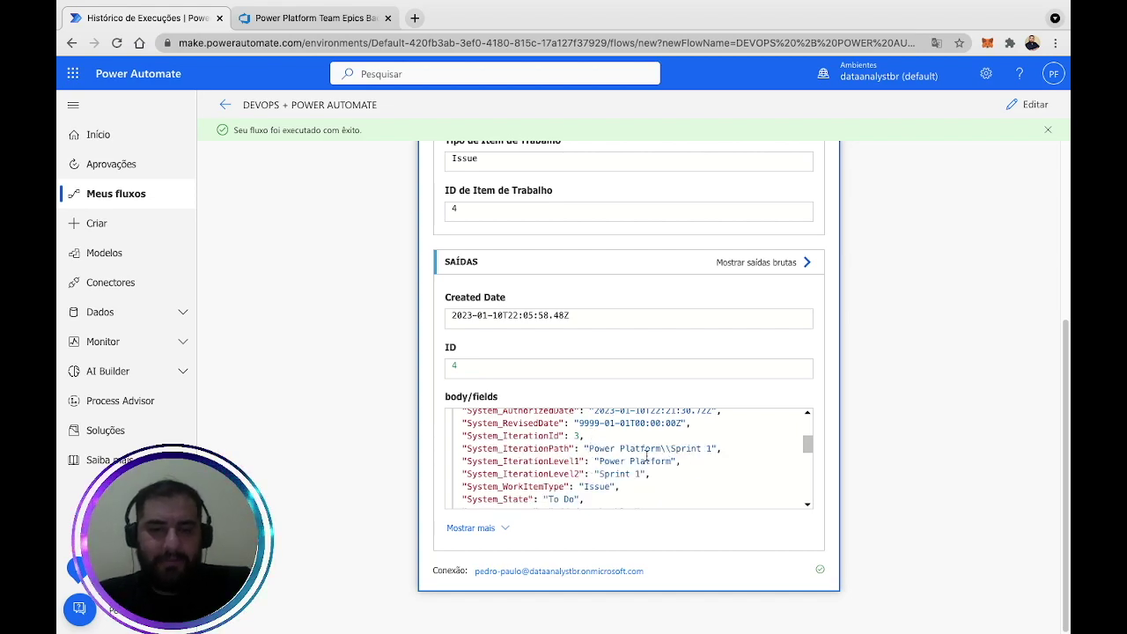
scroll(634, 456, down, 3)
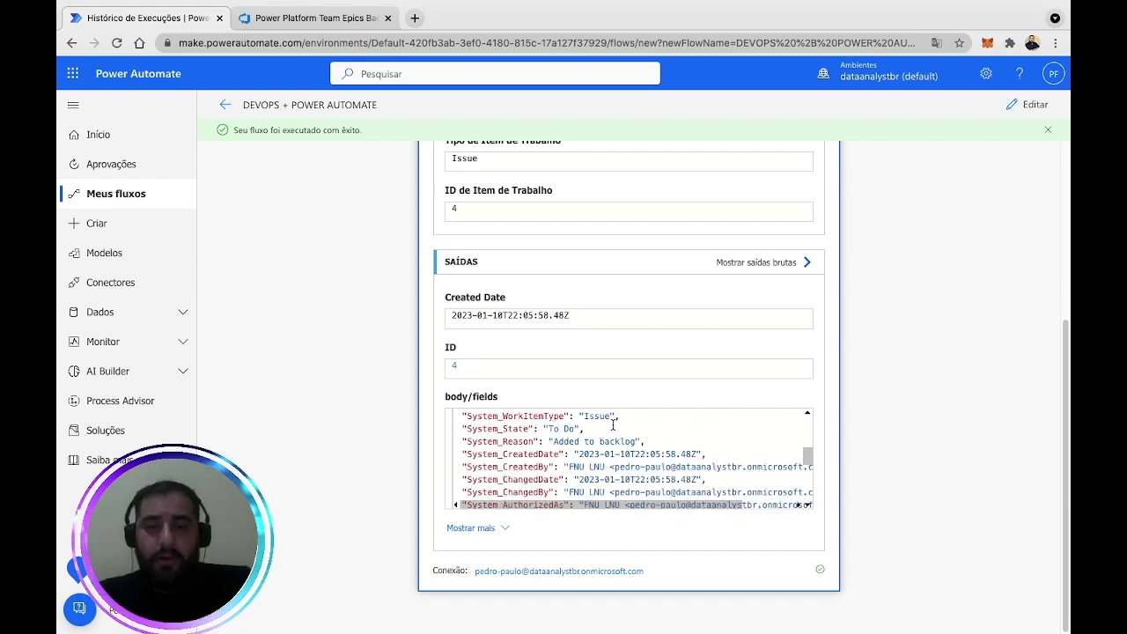
drag(577, 429, 564, 429)
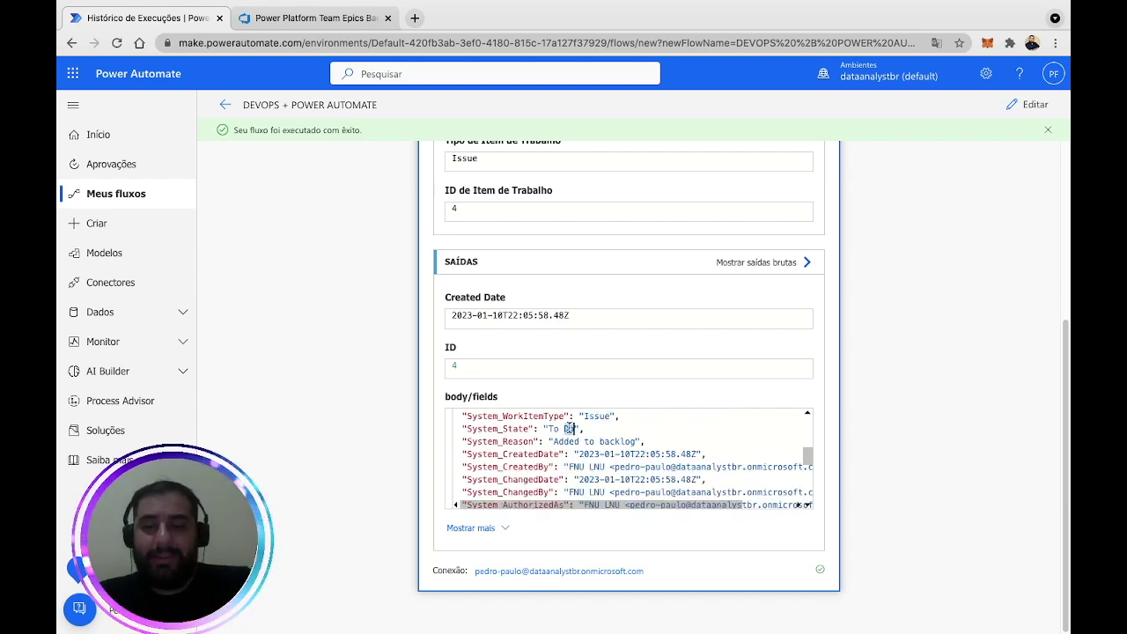
scroll(726, 443, down, 5)
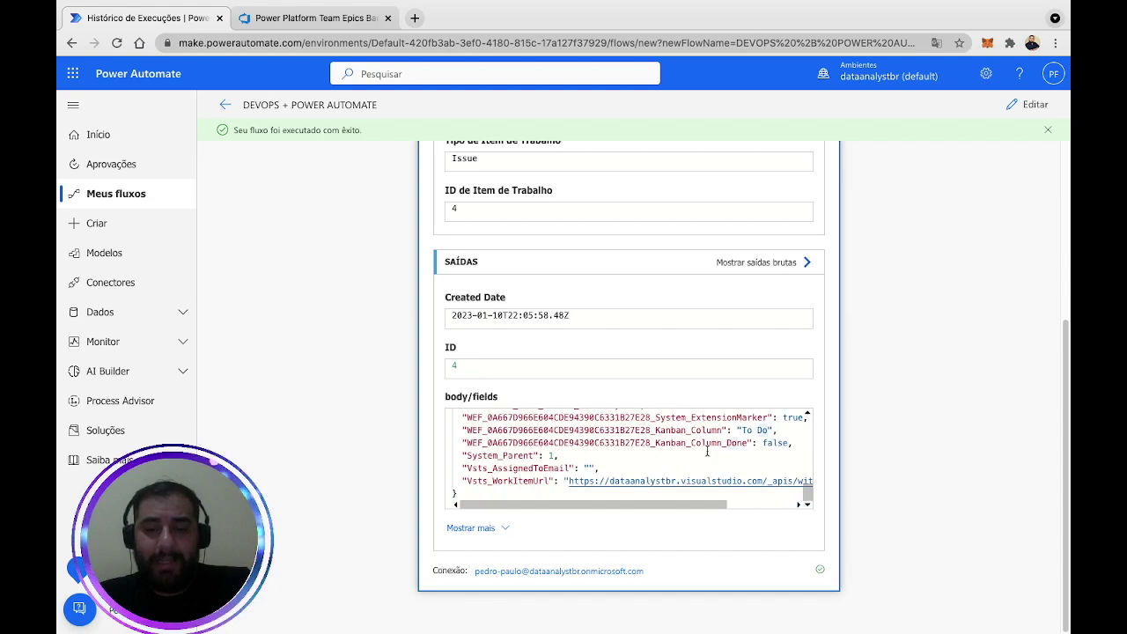
drag(509, 481, 688, 506)
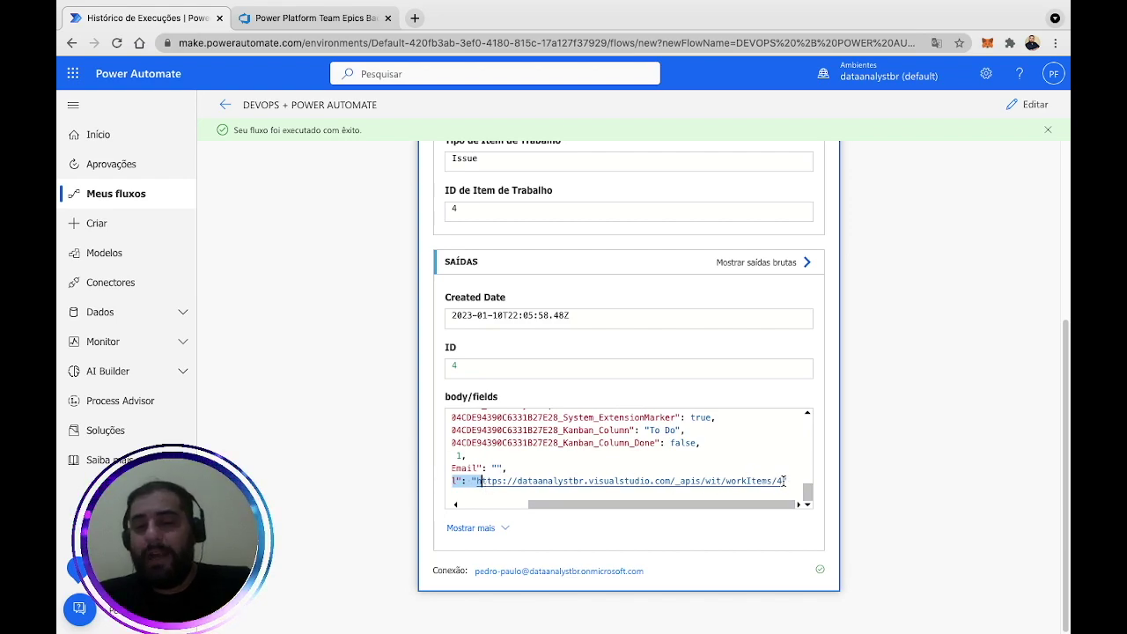
drag(744, 506, 677, 507)
click(489, 481)
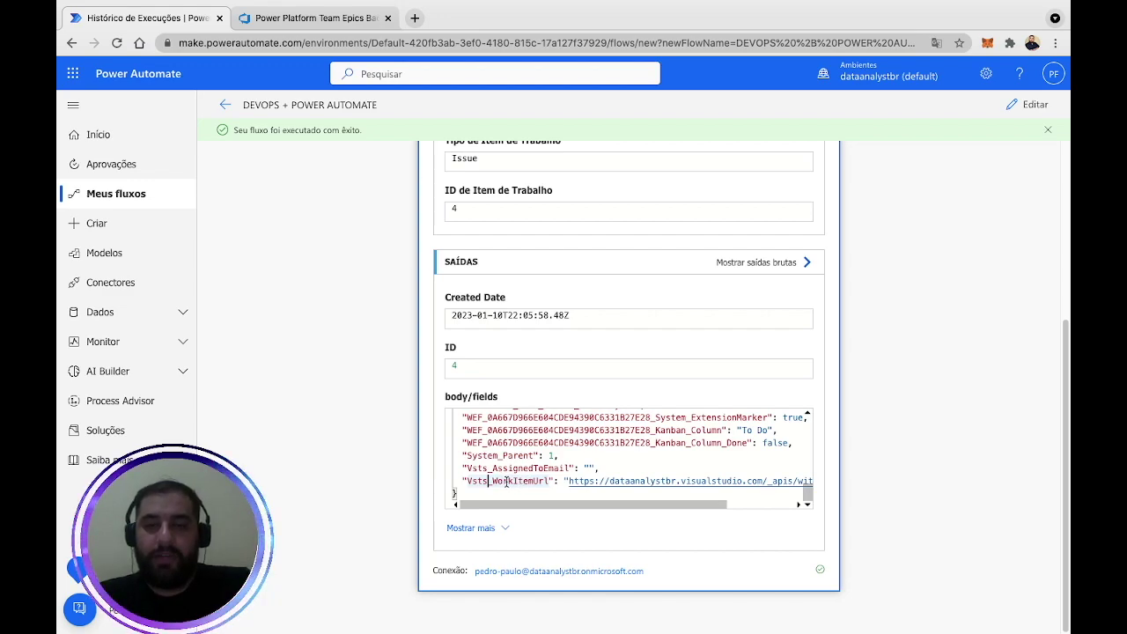
In edit mode, add an Azure DevOps 'Criar um item de trabalho' step after the details step.
click(1030, 105)
click(581, 385)
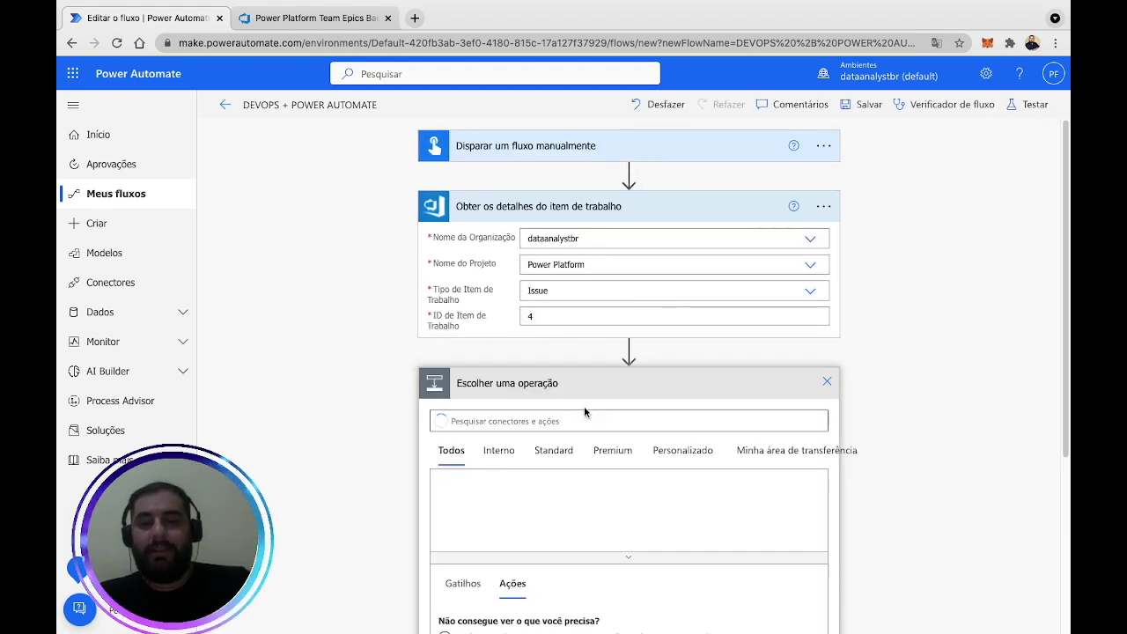
text(de)
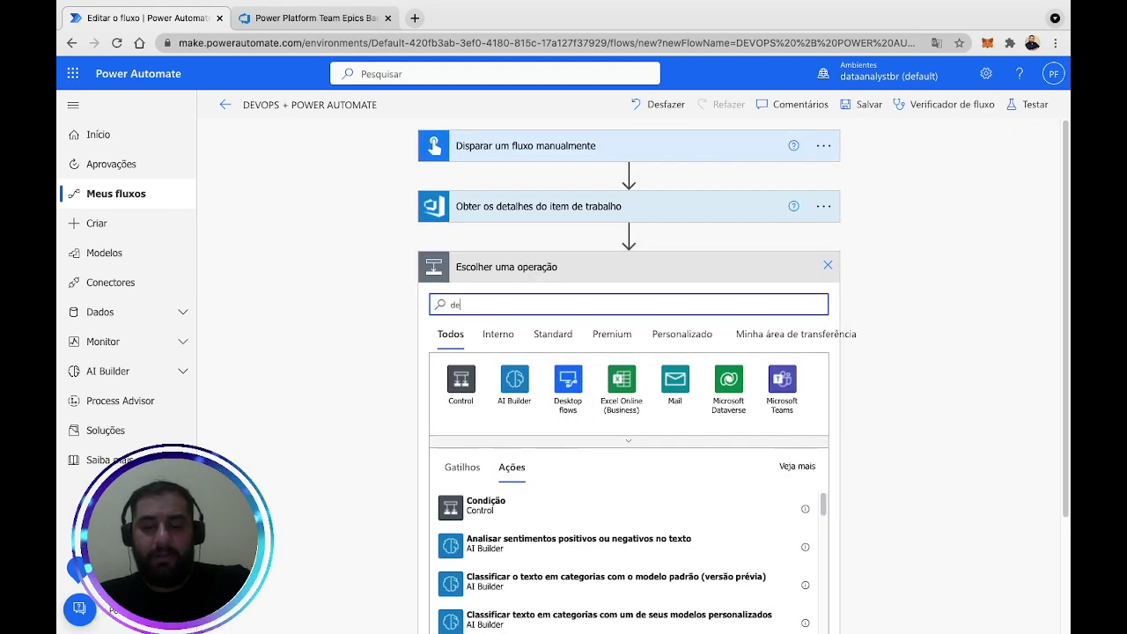
text(vops)
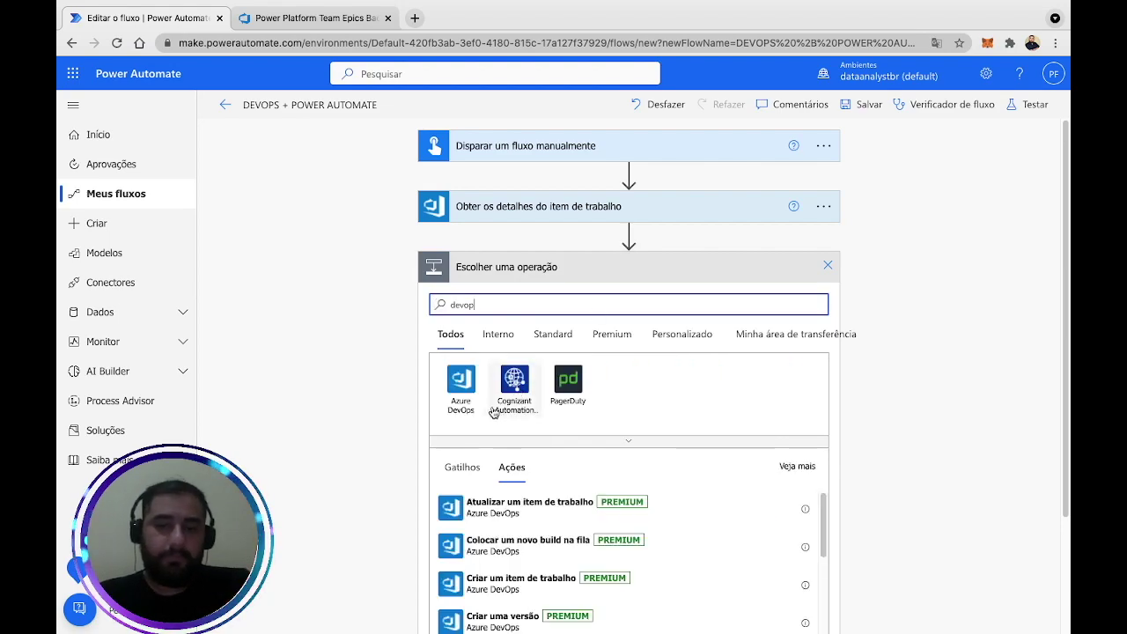
click(461, 380)
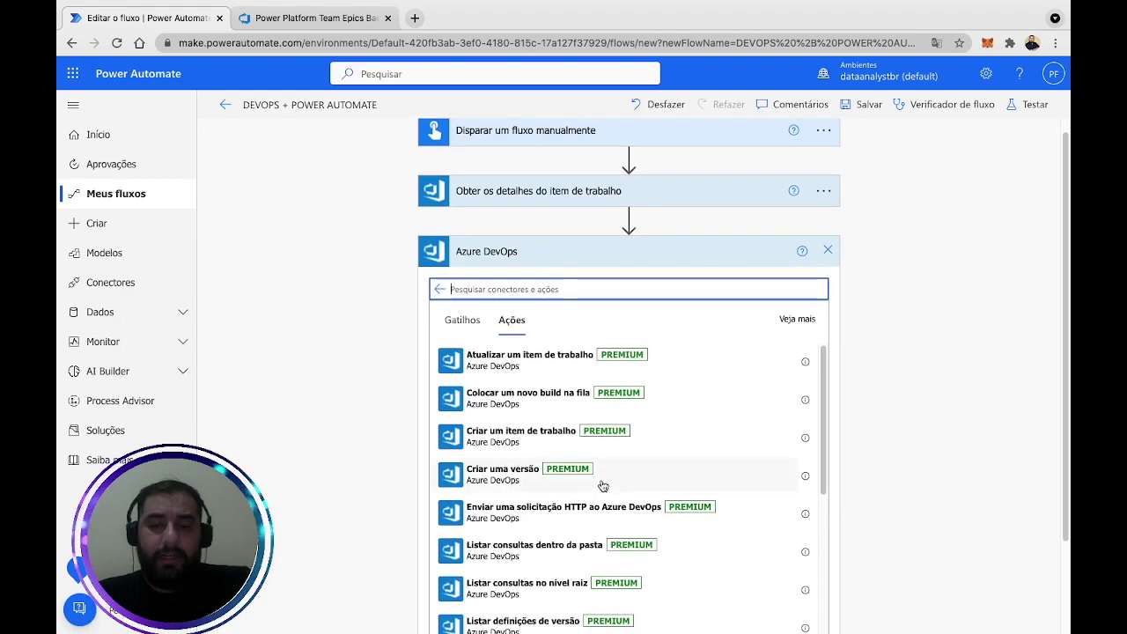
click(567, 442)
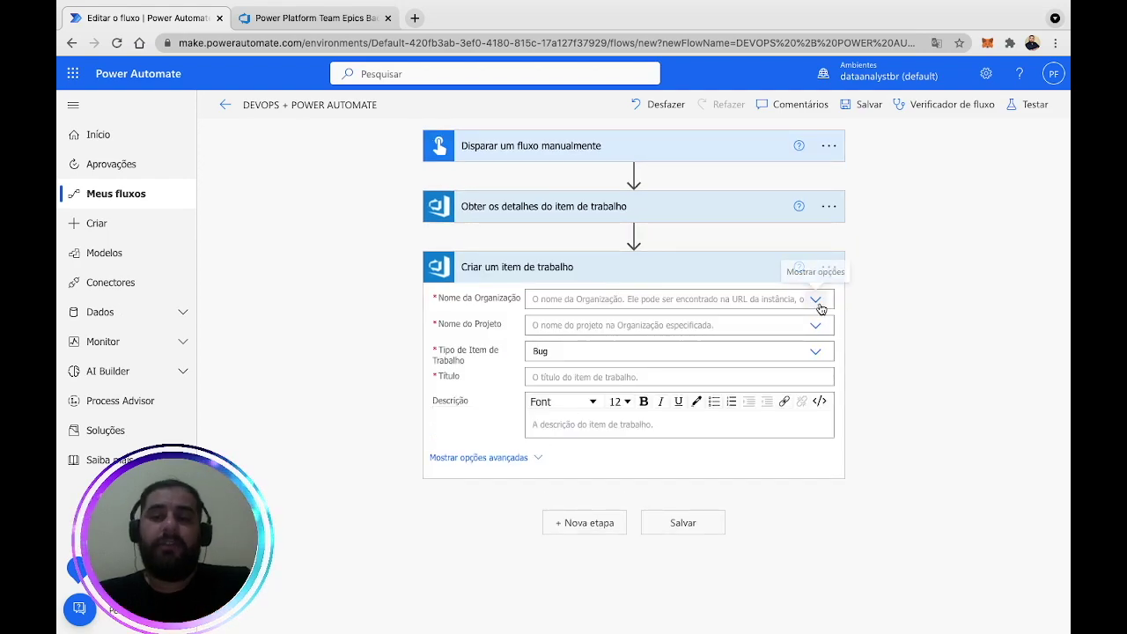
Target the create step at organization dataanalystbr, project Power Platform, with work item type Task.
click(815, 300)
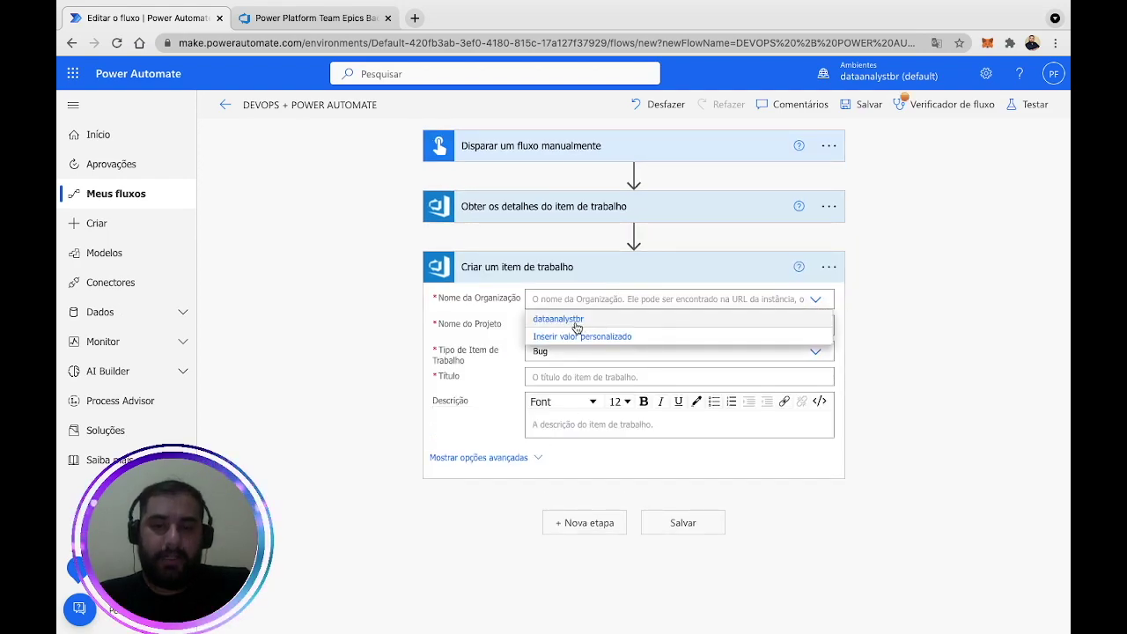
click(749, 321)
click(815, 326)
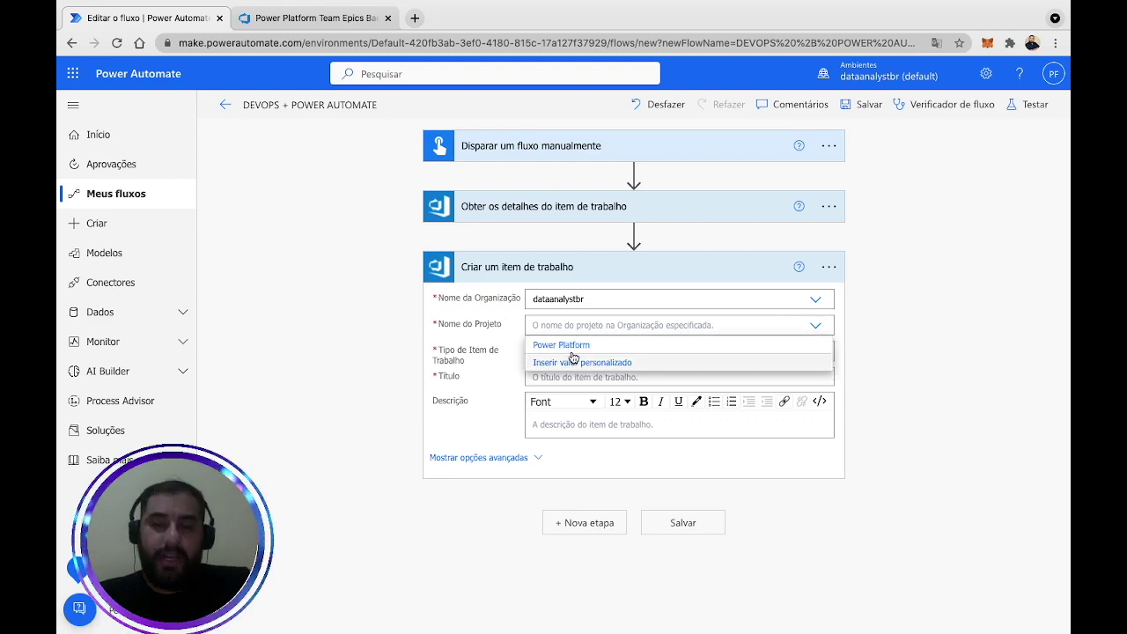
click(573, 347)
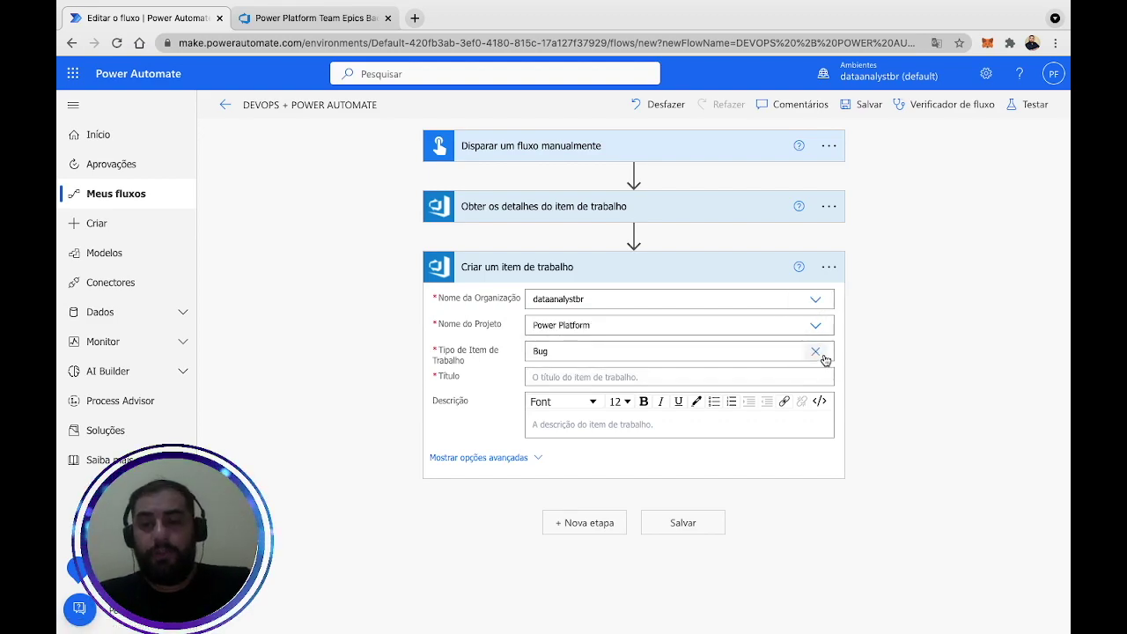
click(811, 353)
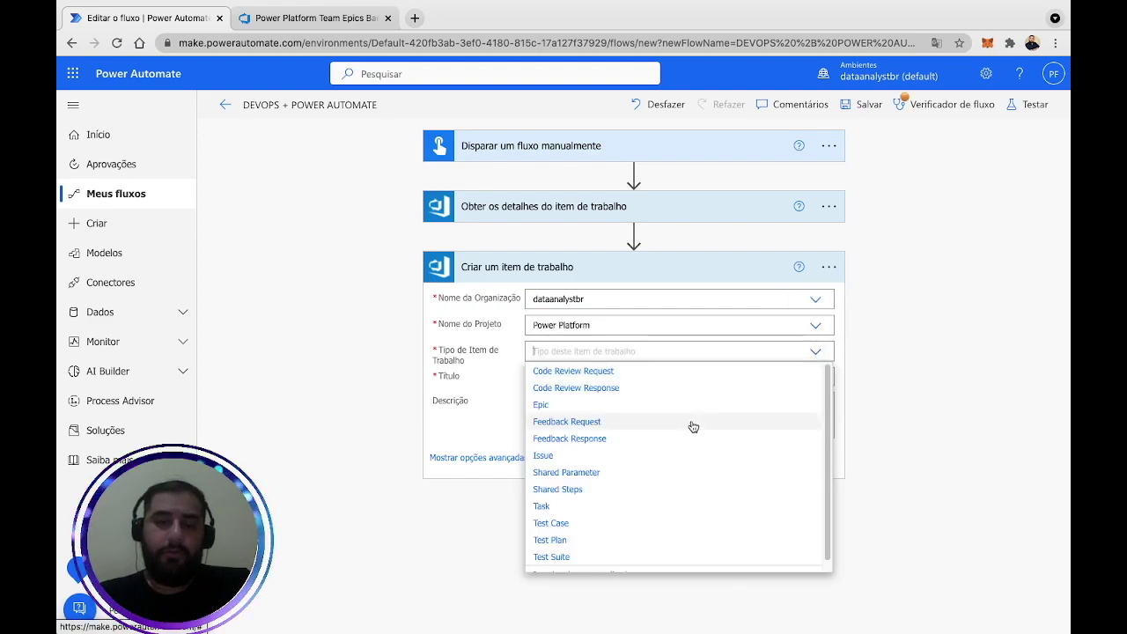
scroll(616, 484, down, 1)
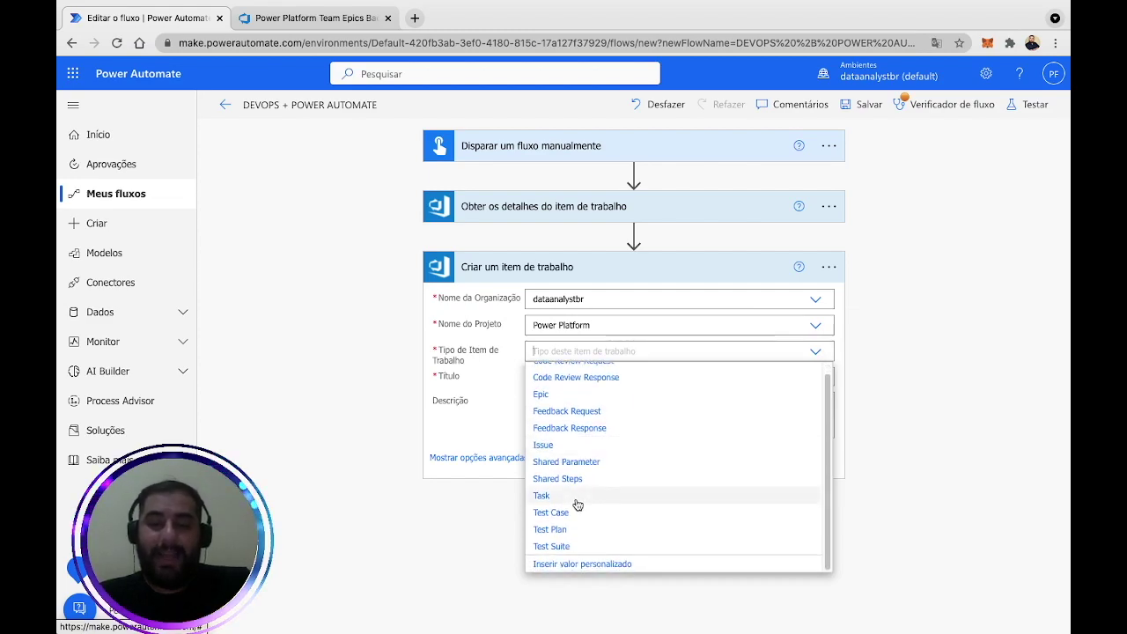
click(576, 502)
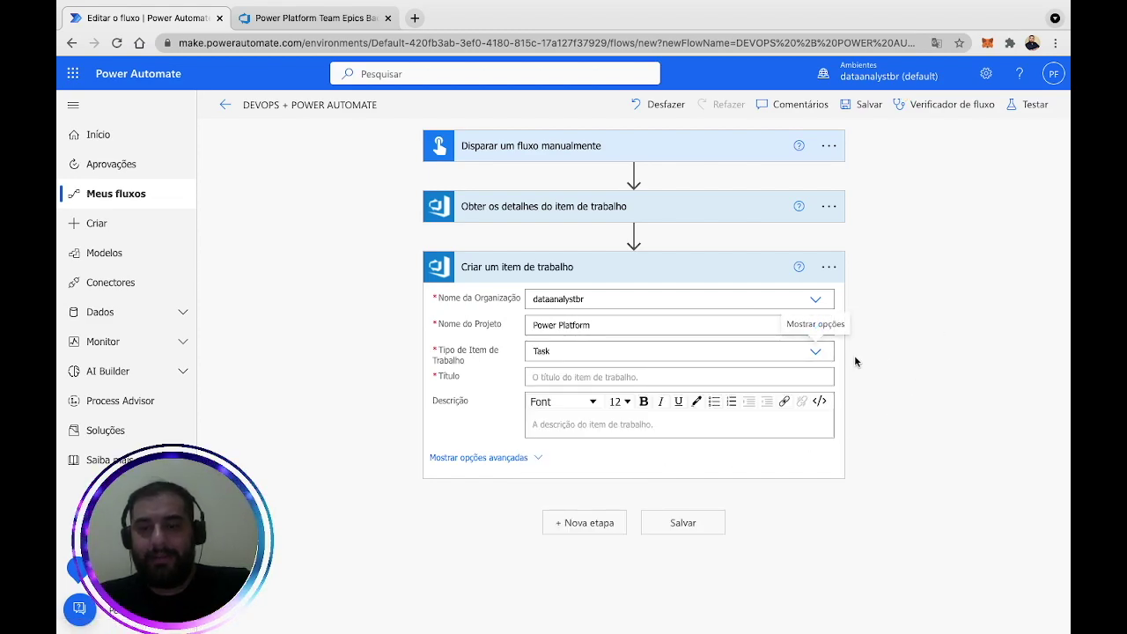
Title the work item 'Gravar Video Aula ' followed by the expression utcNow('dd-MM-yyyy').
click(767, 377)
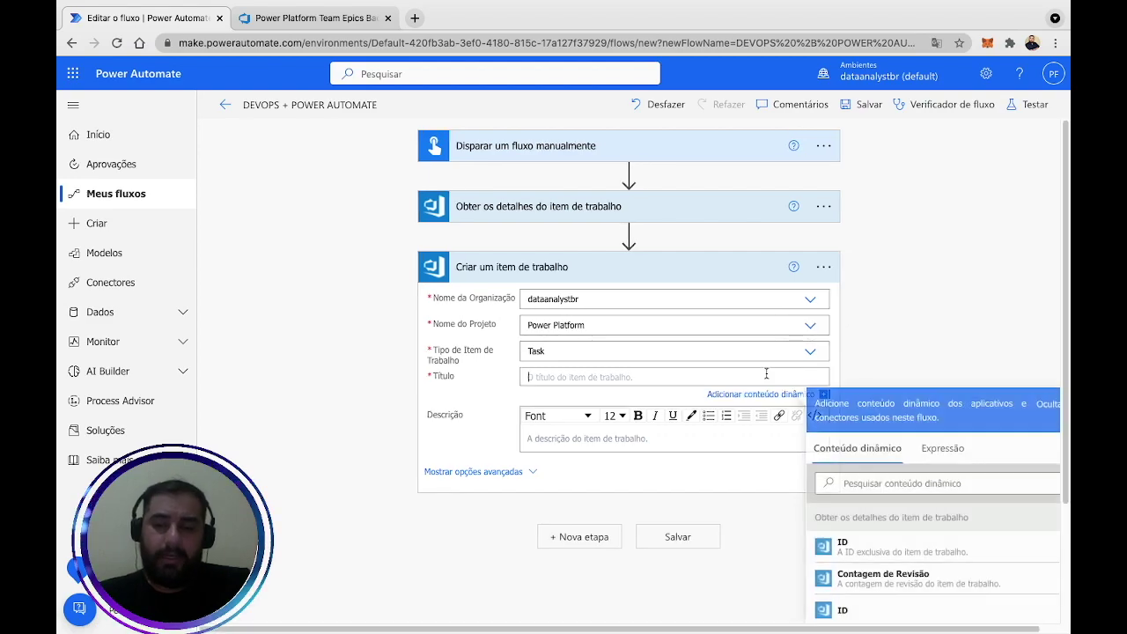
text(Gravar)
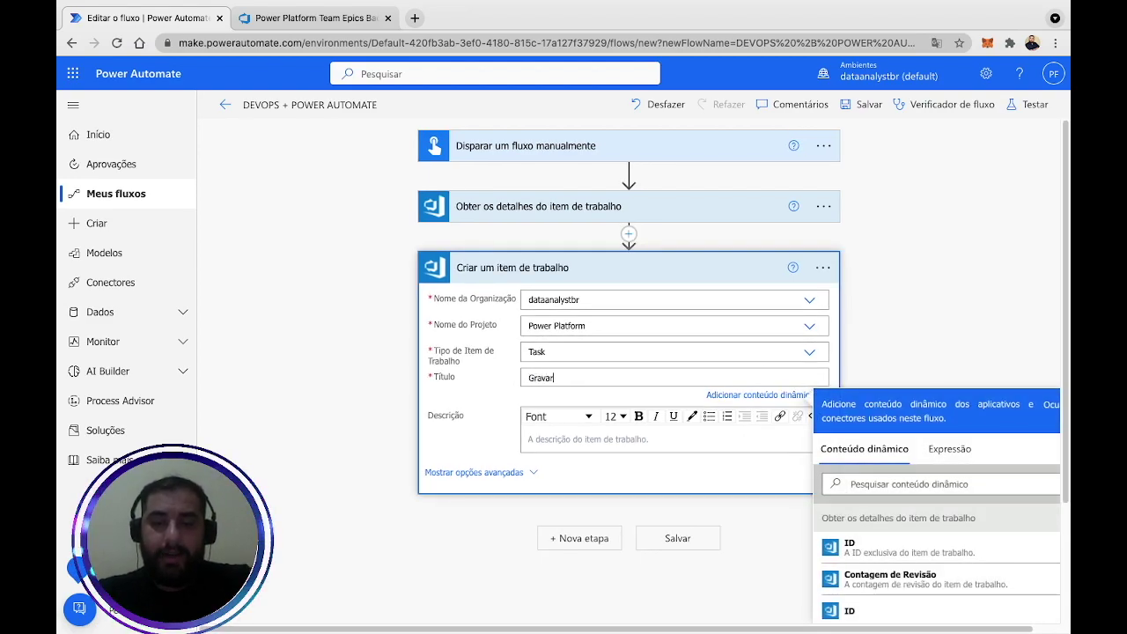
text( Video Aula)
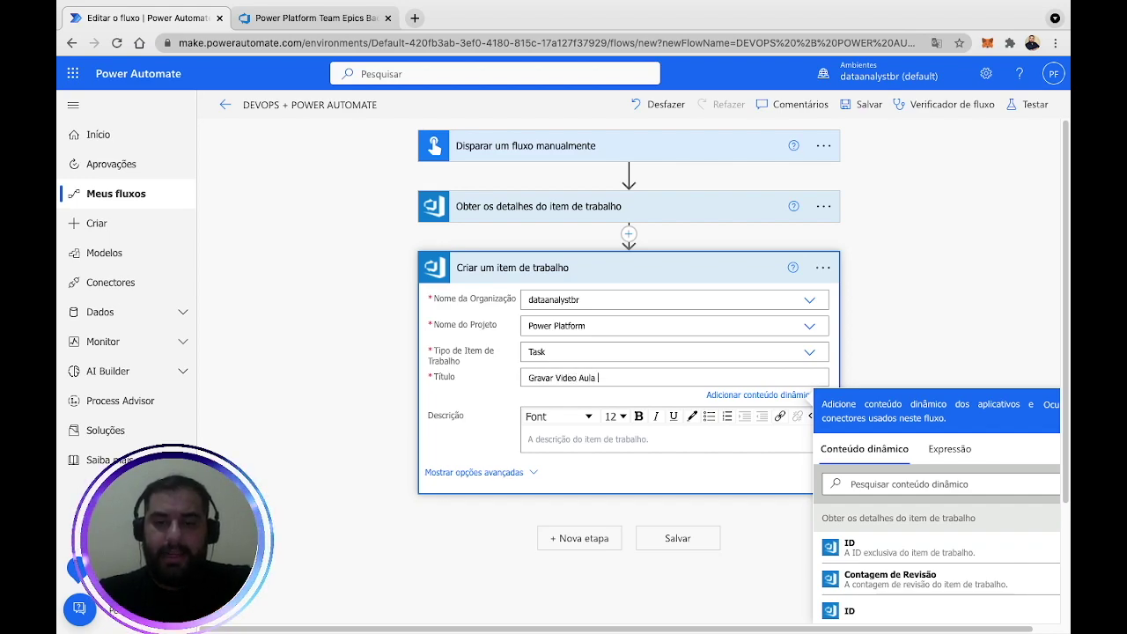
click(949, 450)
click(922, 493)
text(utcNow())
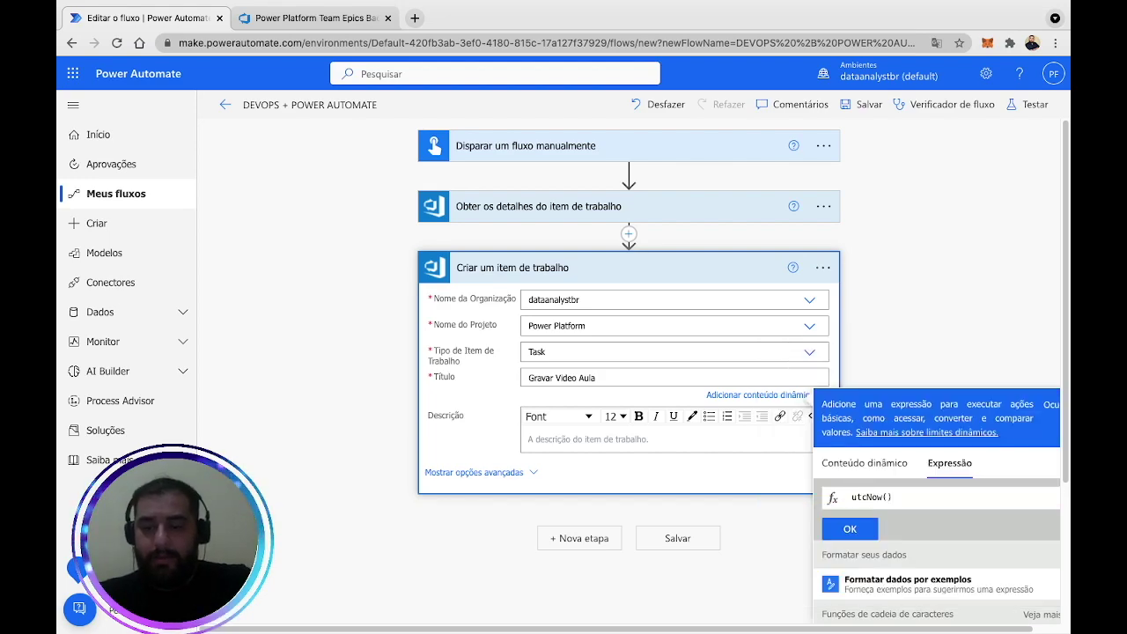
text(')
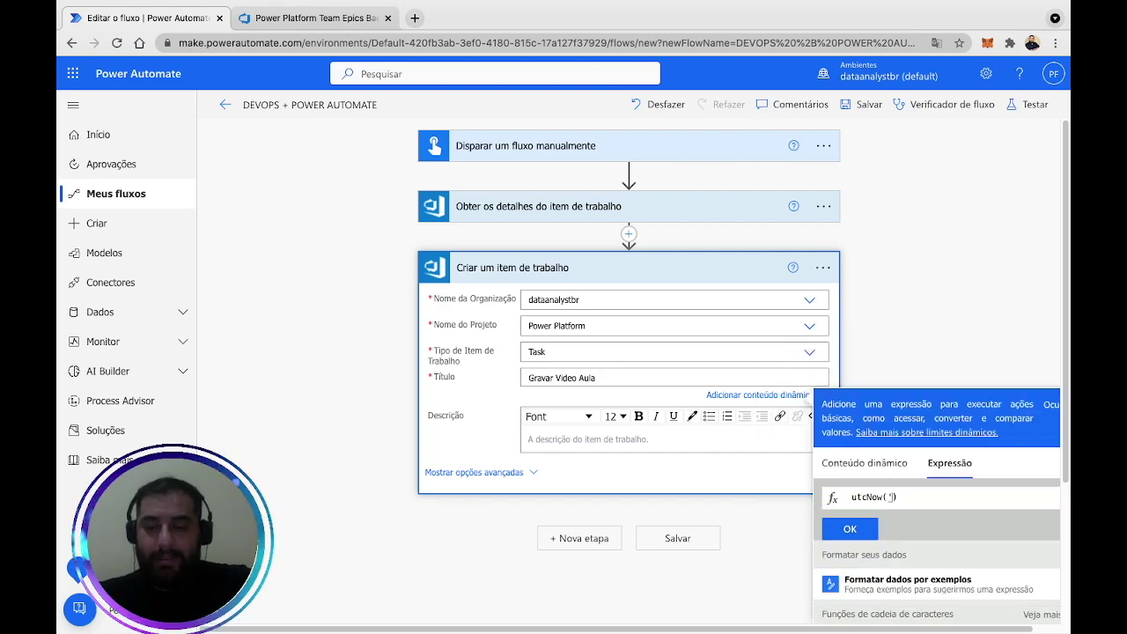
text(dd-MM-yy)
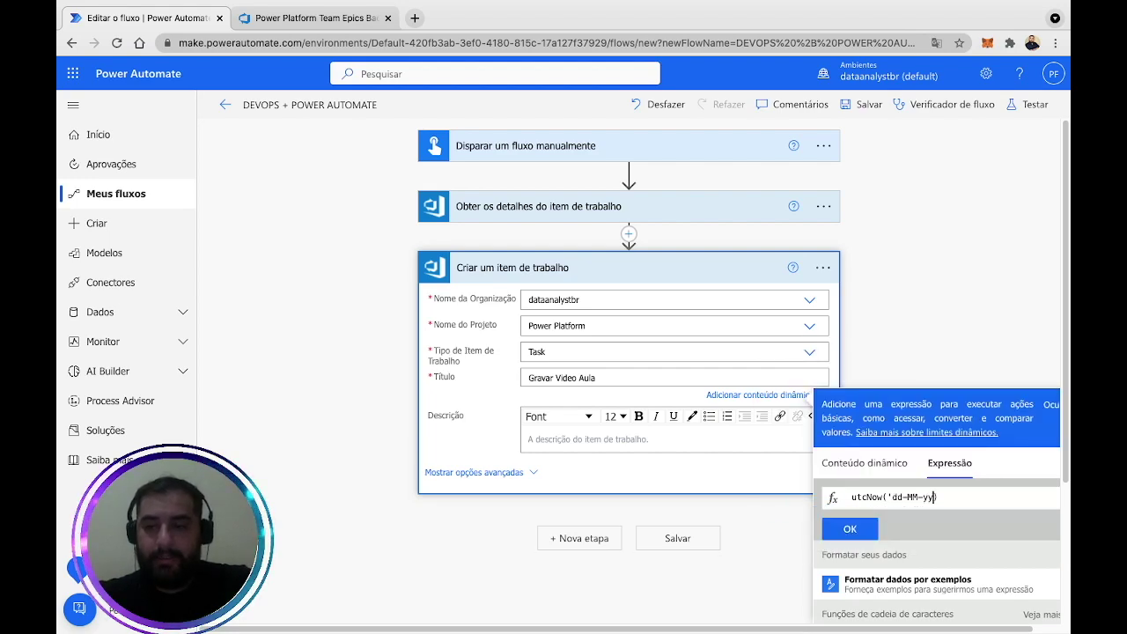
text(yy')
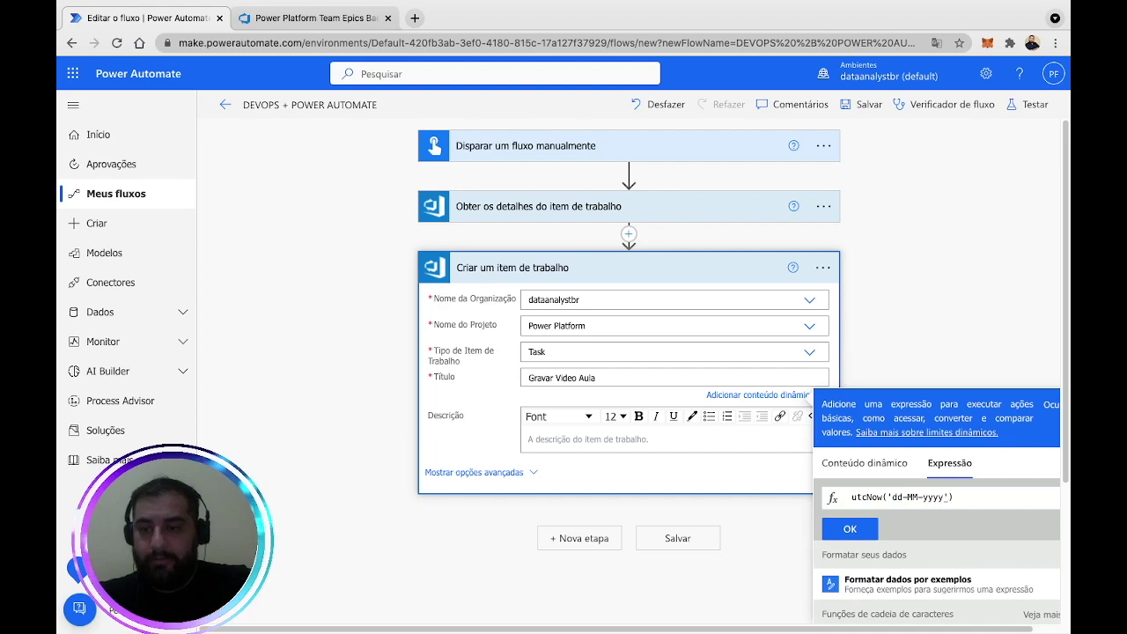
click(849, 529)
click(953, 315)
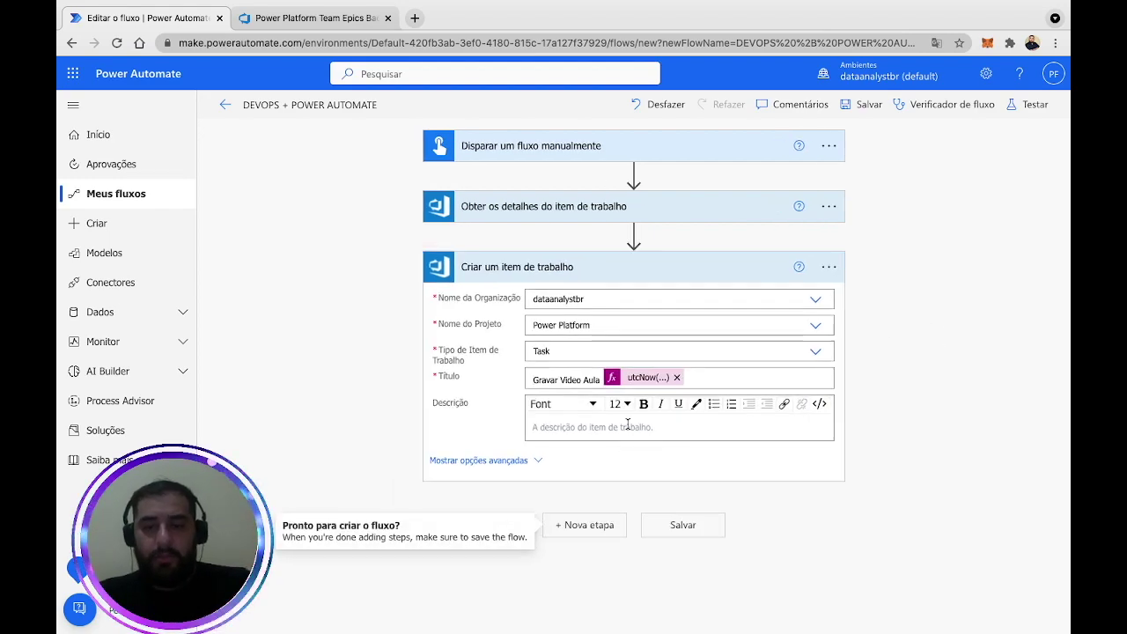
Fill the Descrição field with the test text 'tstststststststs'.
click(627, 427)
text(tsts)
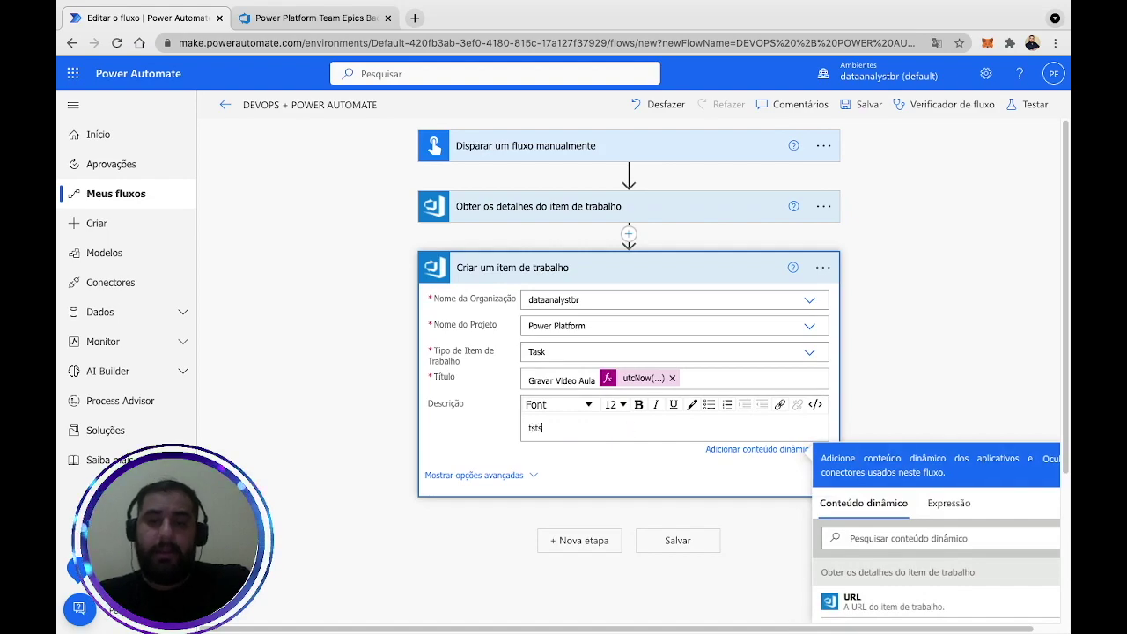
text(tstststststs)
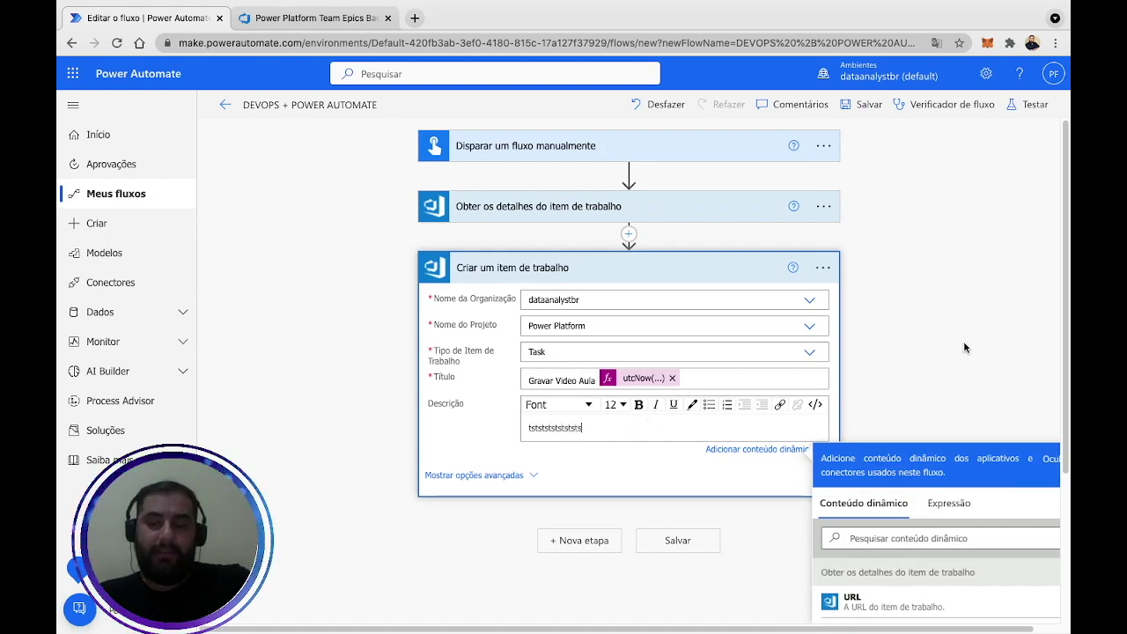
click(932, 315)
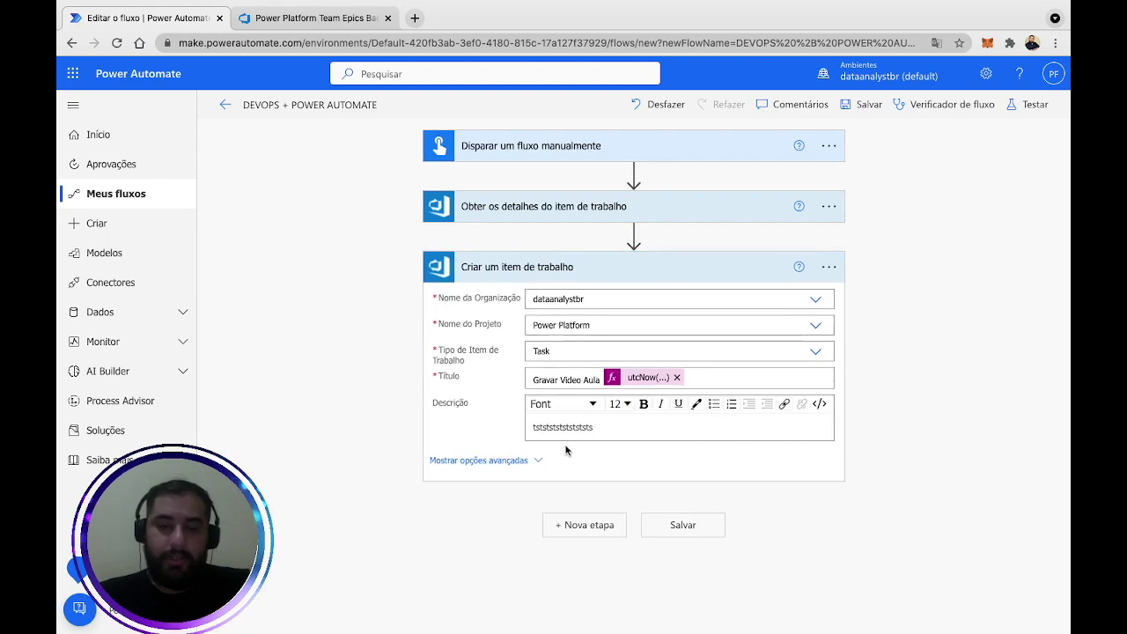
Start an 'Ef' custom field under Outros Campos, then delete that row.
scroll(975, 335, down, 3)
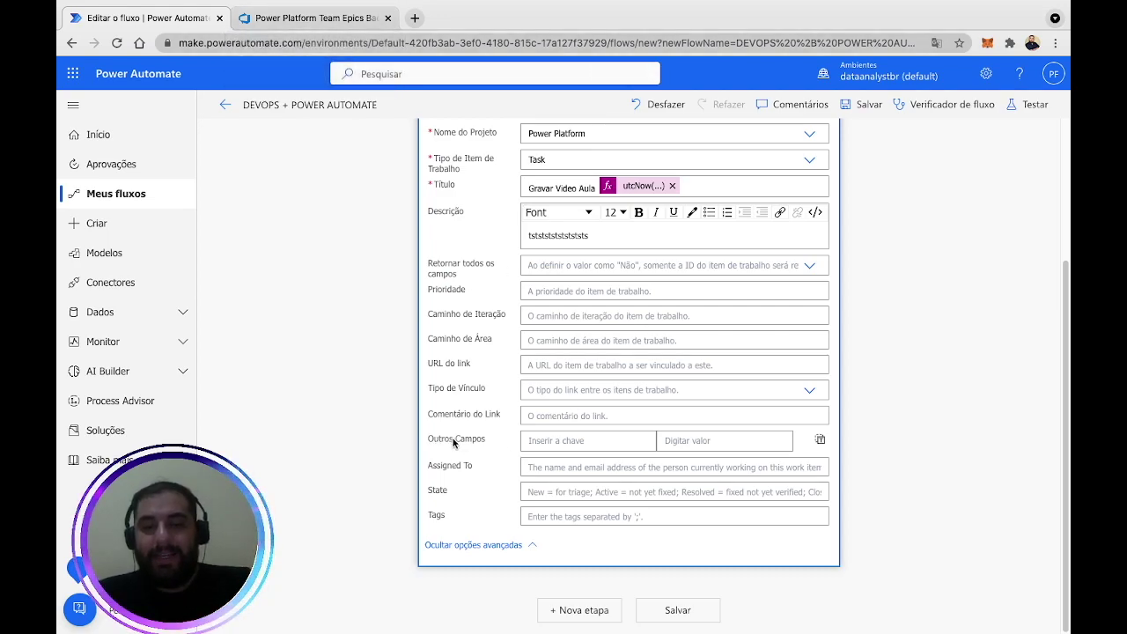
click(586, 443)
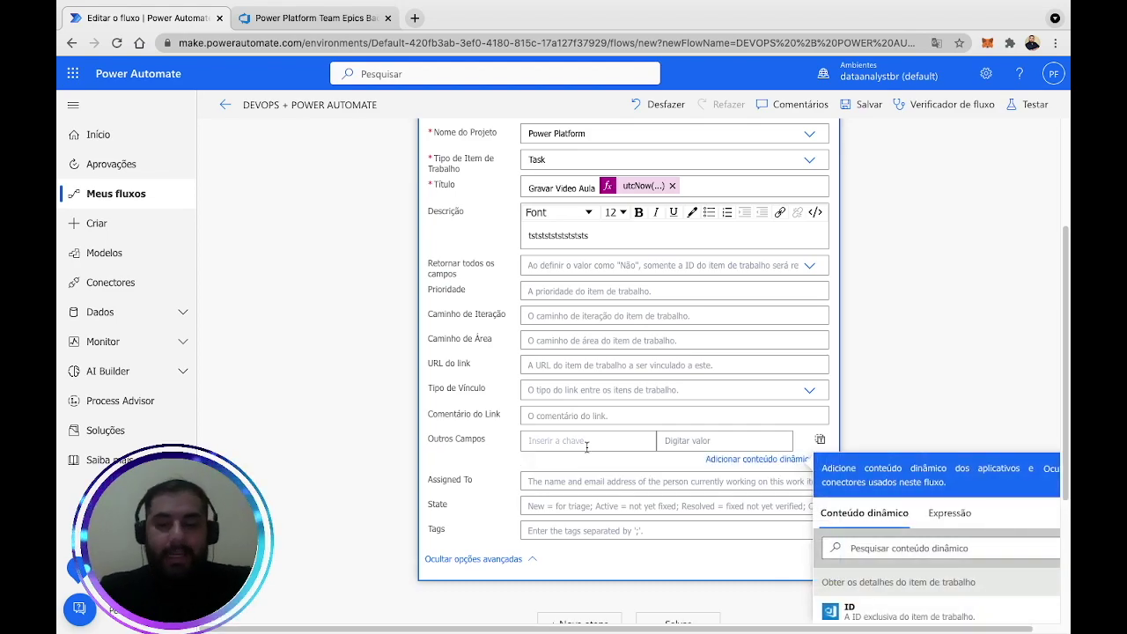
text(Effort)
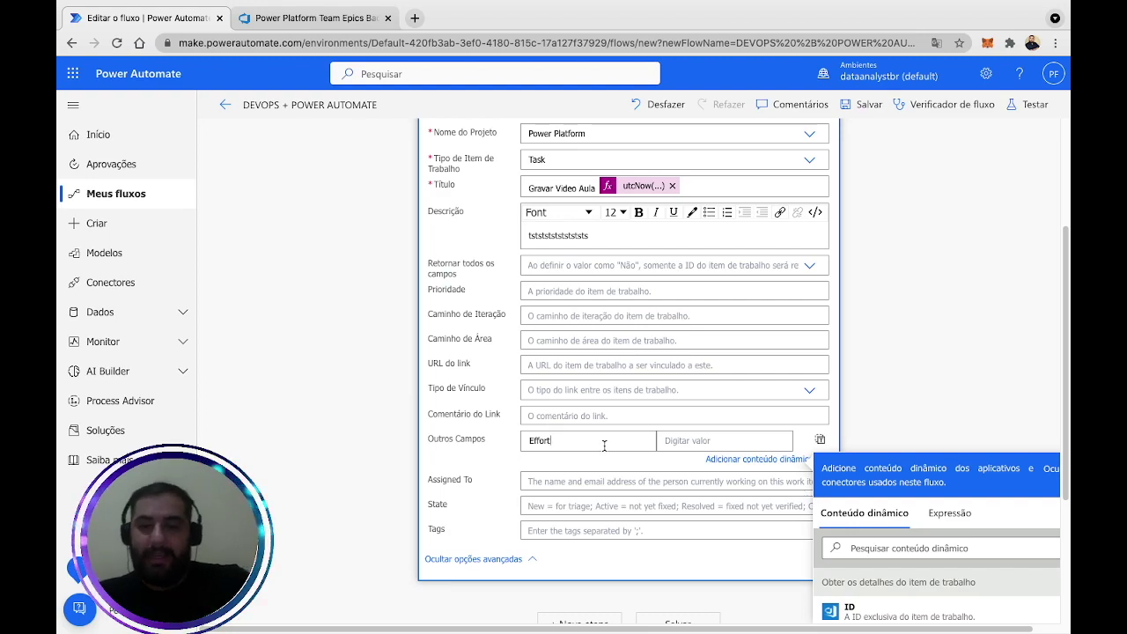
click(699, 440)
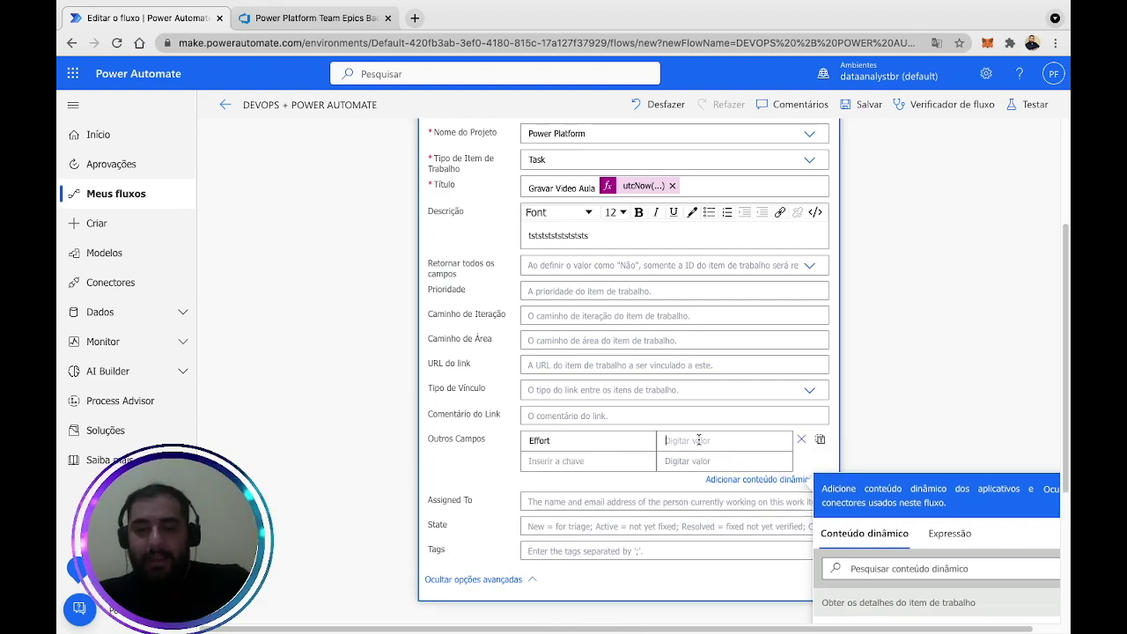
click(799, 439)
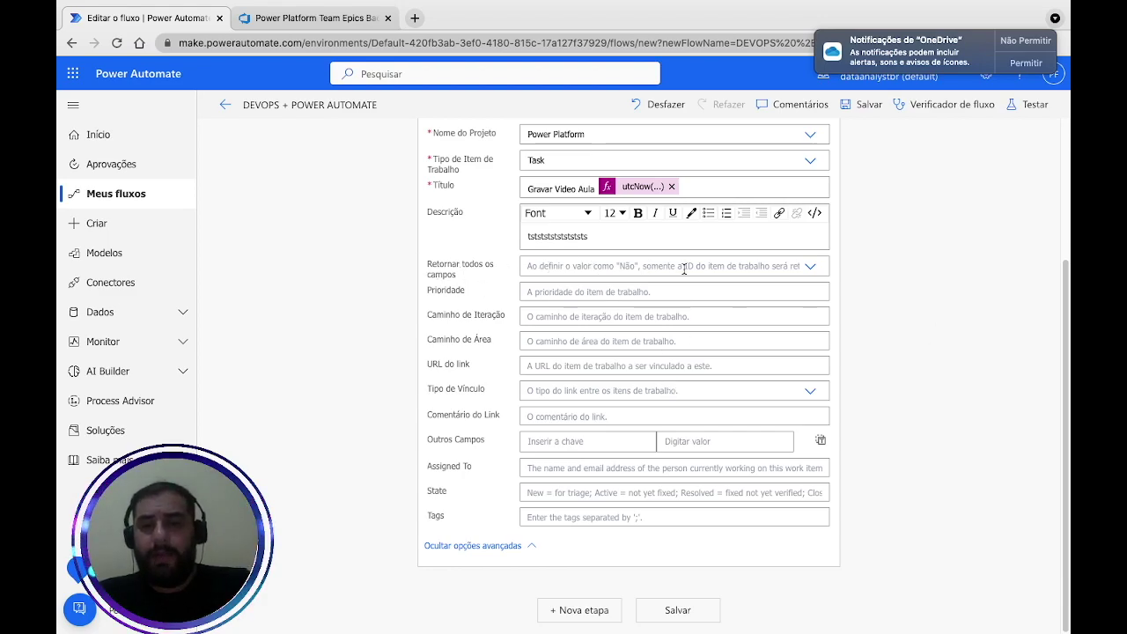
Dismiss the OneDrive notification prompt and leave Prioridade empty.
click(1027, 45)
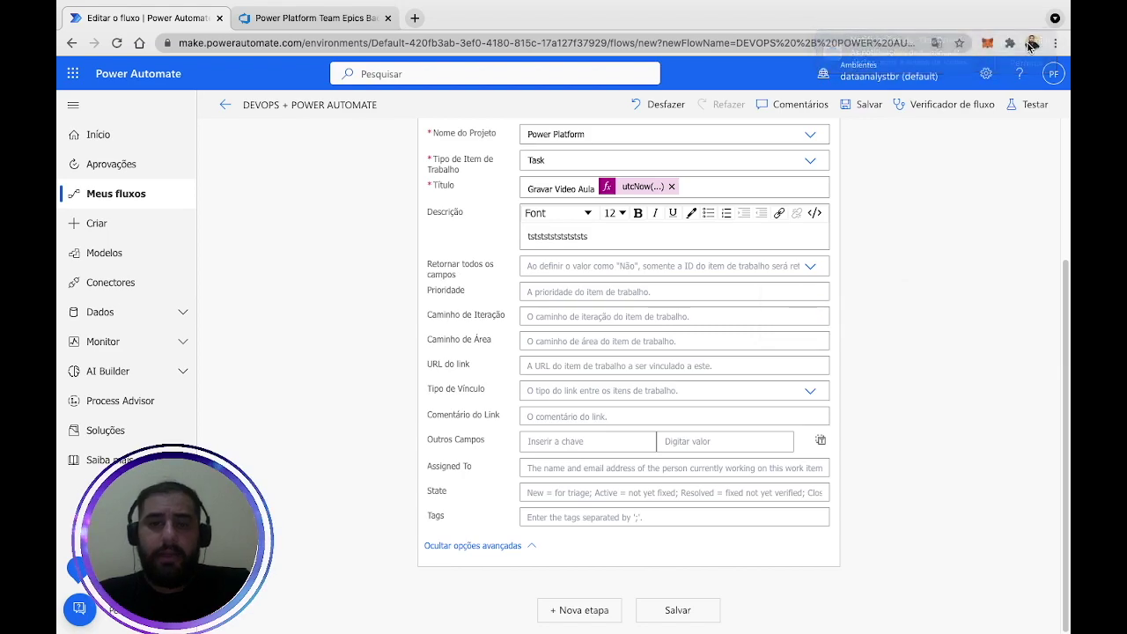
click(583, 291)
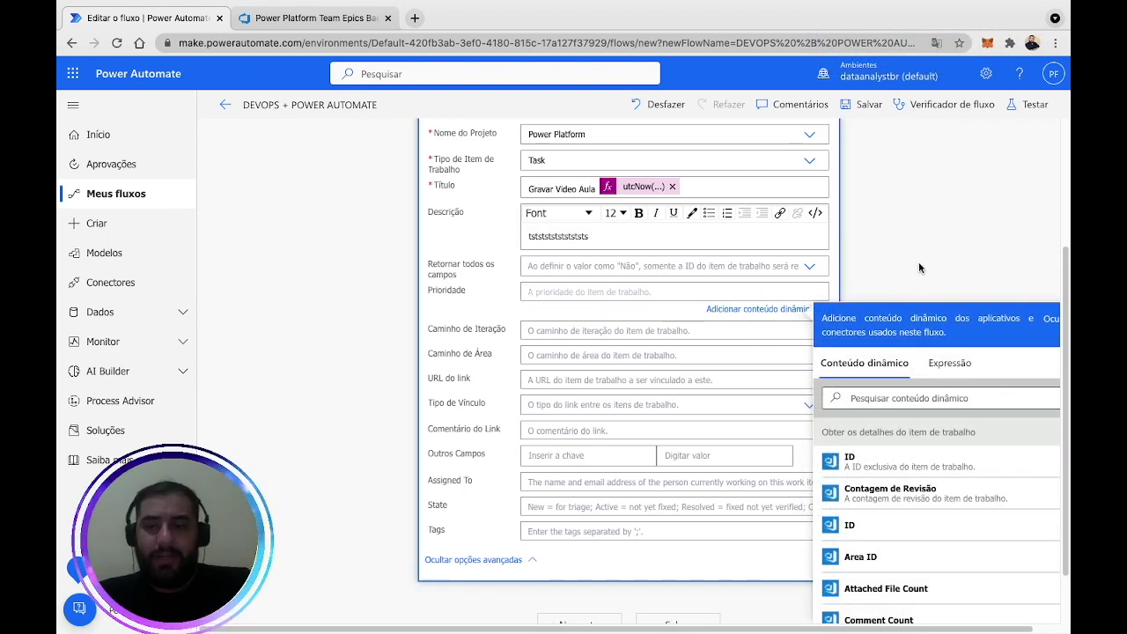
click(514, 357)
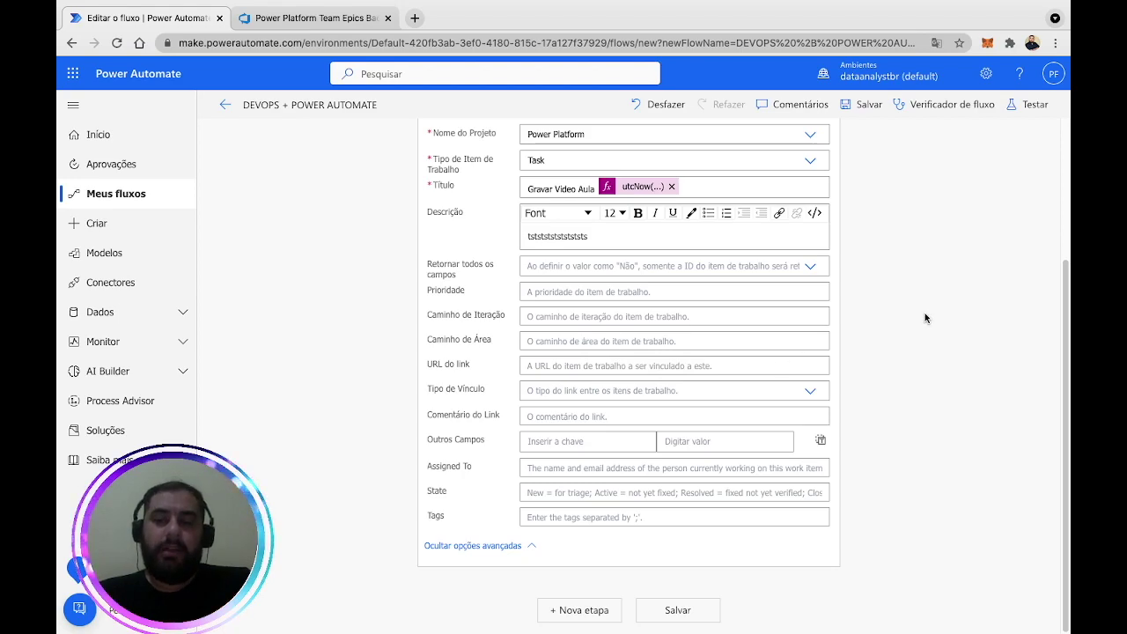
Fill 'URL do link' with the fetched work item's URL dynamic token.
click(538, 365)
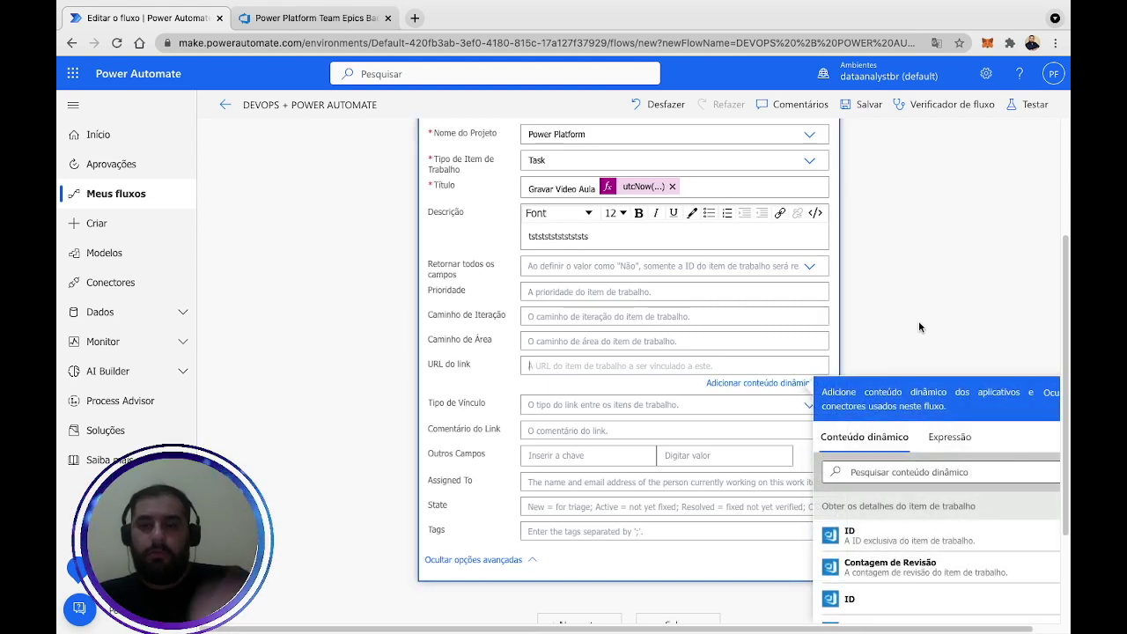
scroll(919, 326, down, 1)
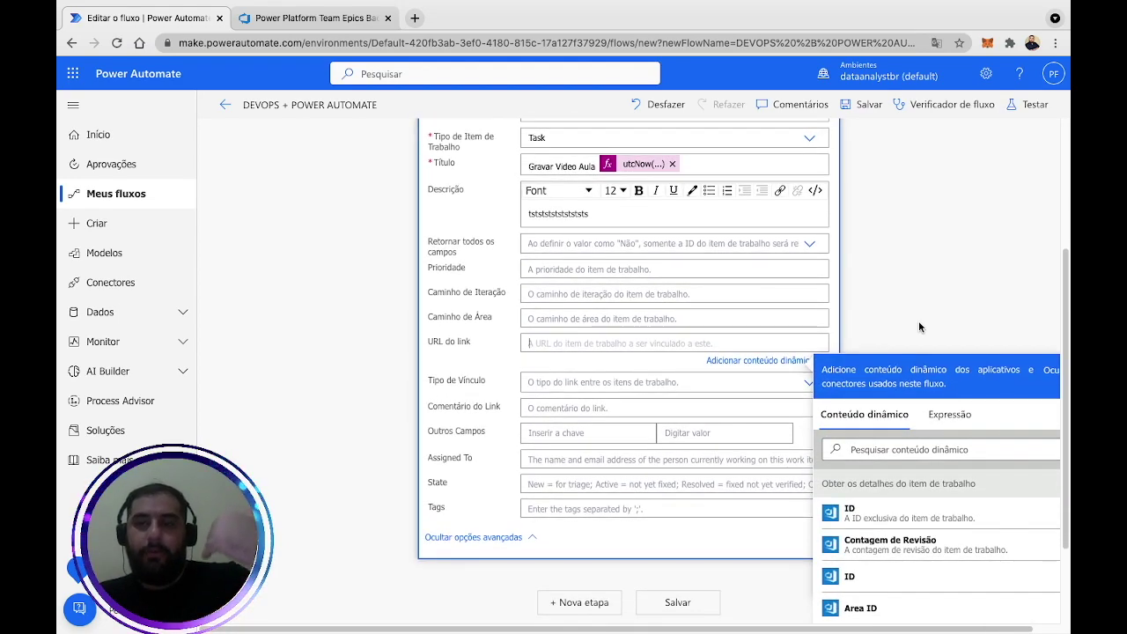
scroll(919, 322, down, 2)
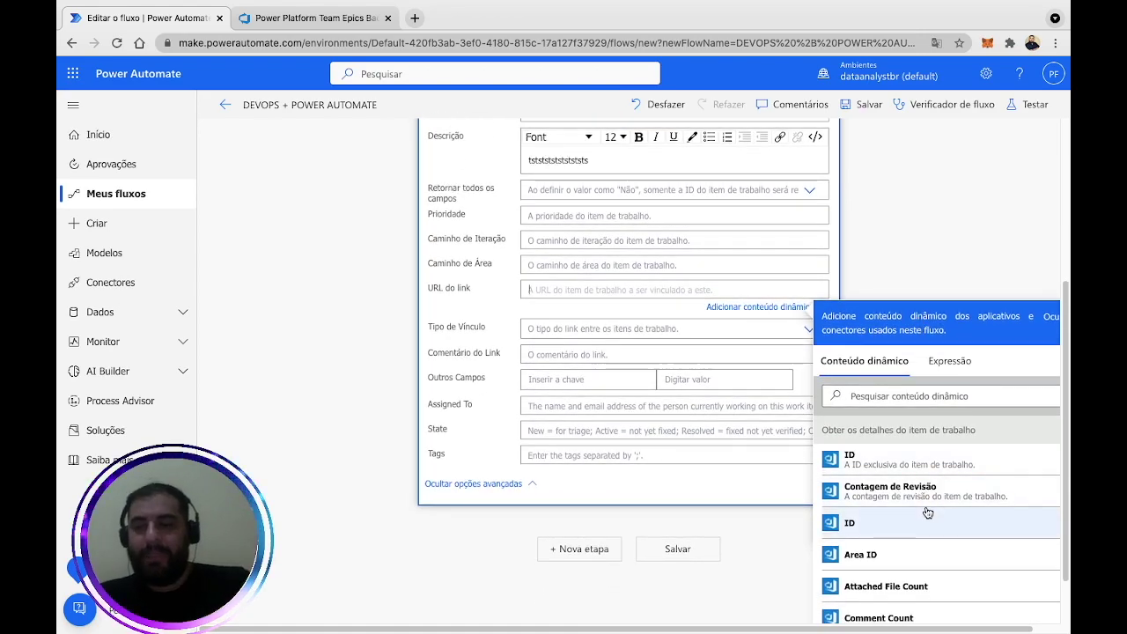
scroll(908, 237, up, 3)
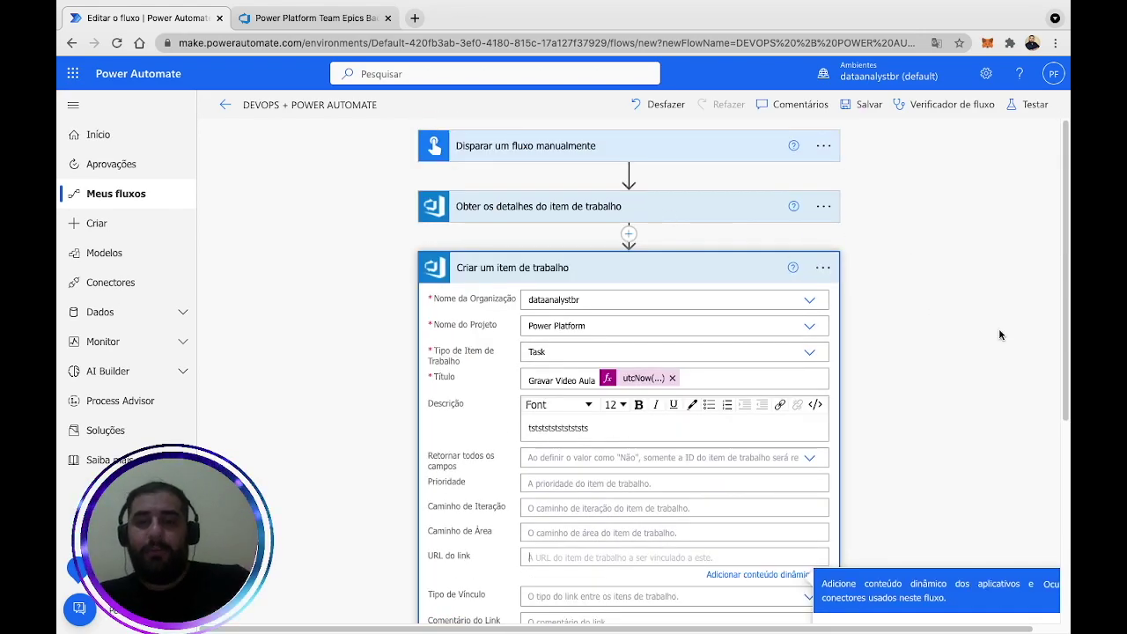
scroll(999, 334, down, 4)
scroll(940, 452, down, 2)
scroll(947, 451, down, 5)
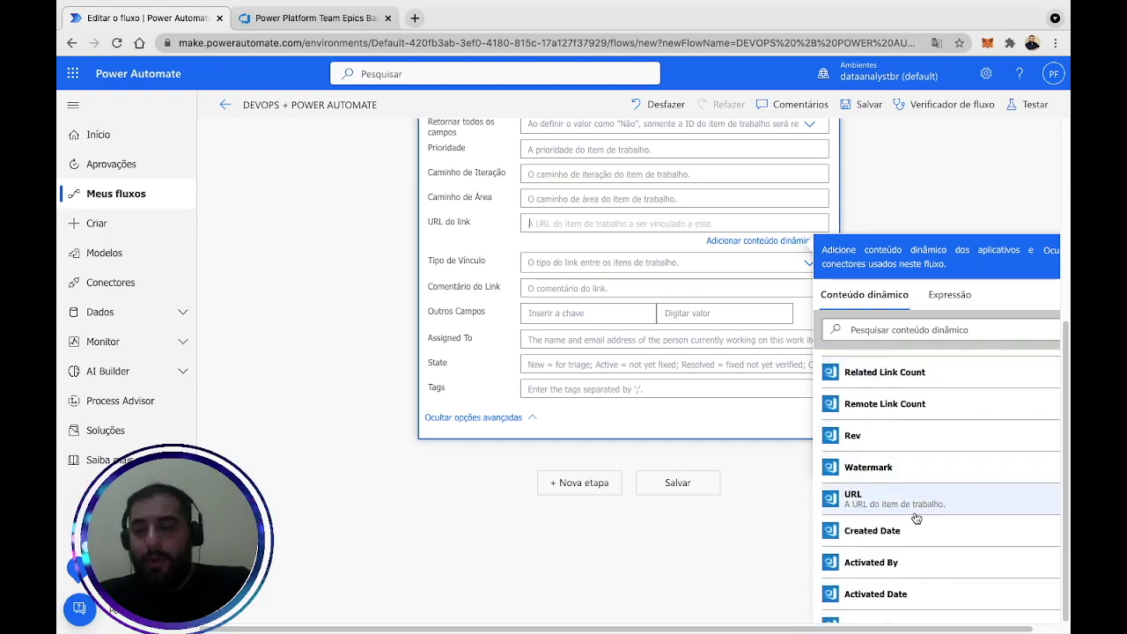
click(916, 516)
click(926, 166)
scroll(820, 271, up, 2)
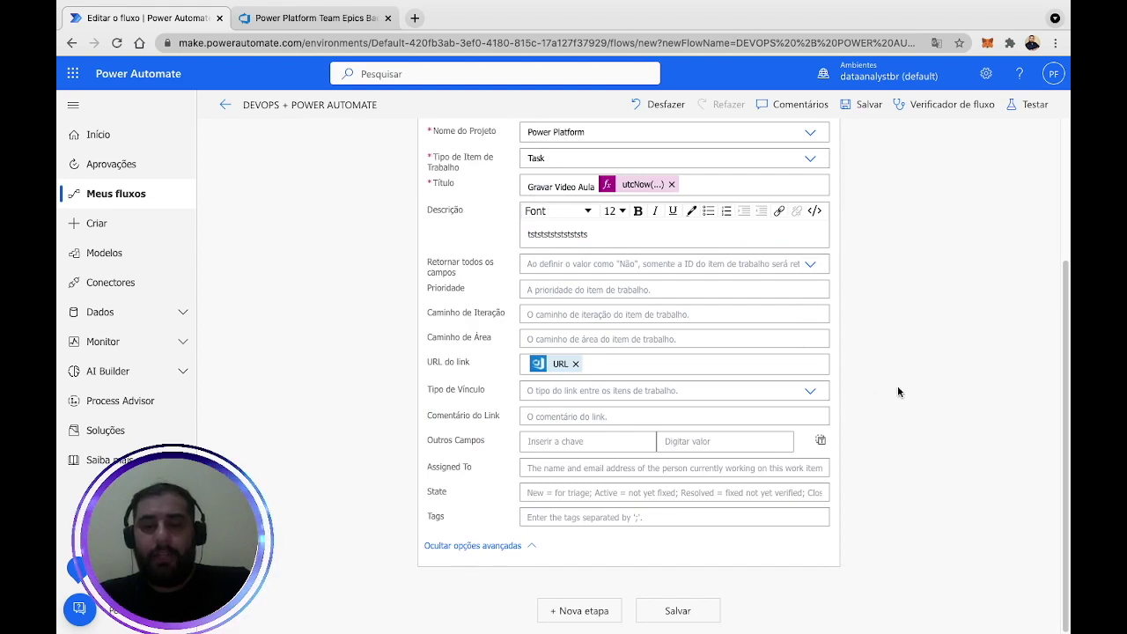
scroll(825, 393, up, 1)
scroll(825, 392, down, 1)
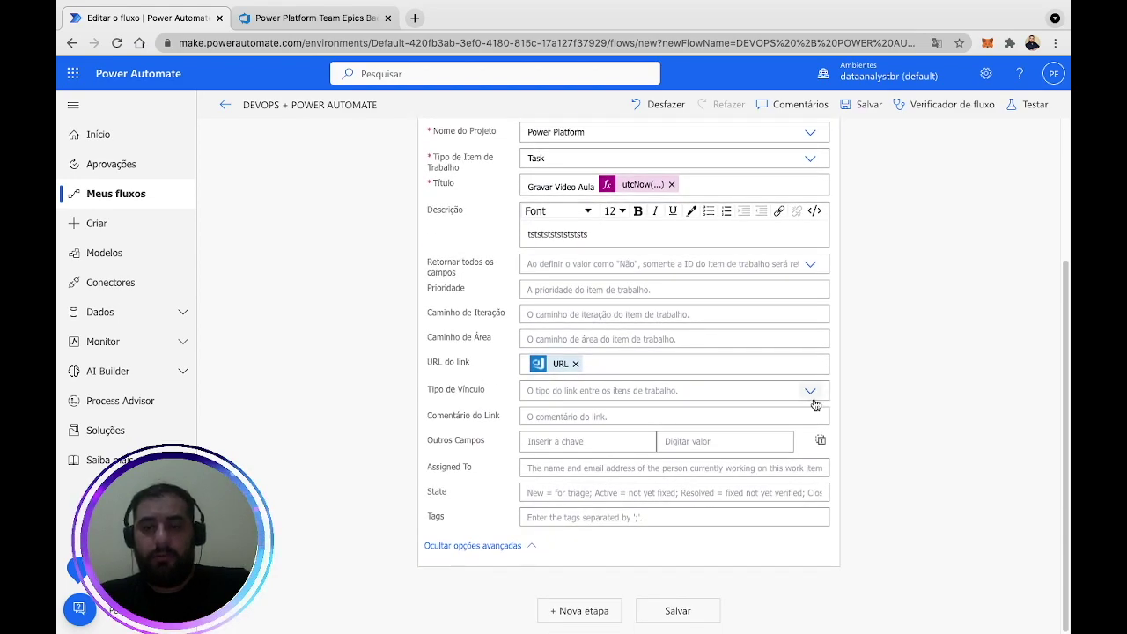
Set Tipo de Vínculo to Hierarchy-reverse.
click(815, 401)
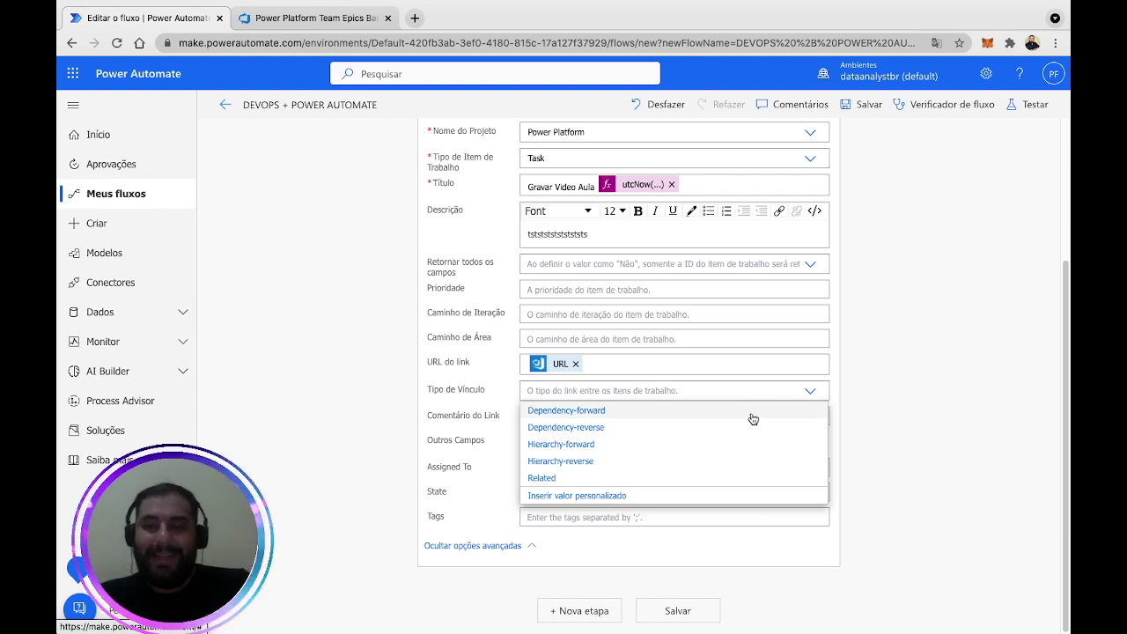
click(586, 462)
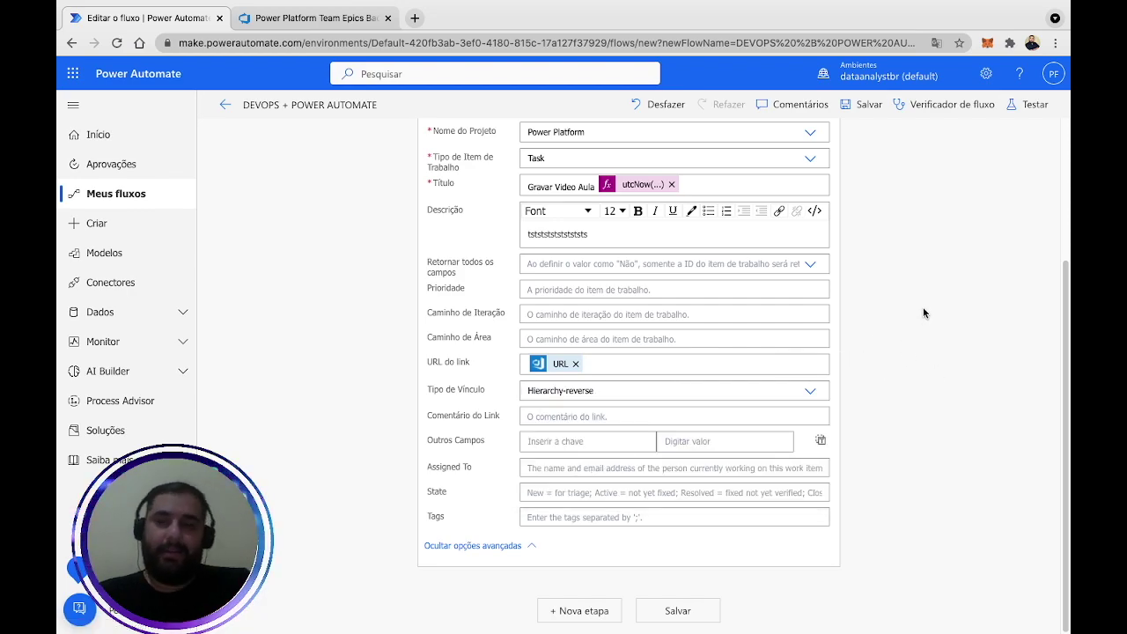
scroll(954, 290, down, 3)
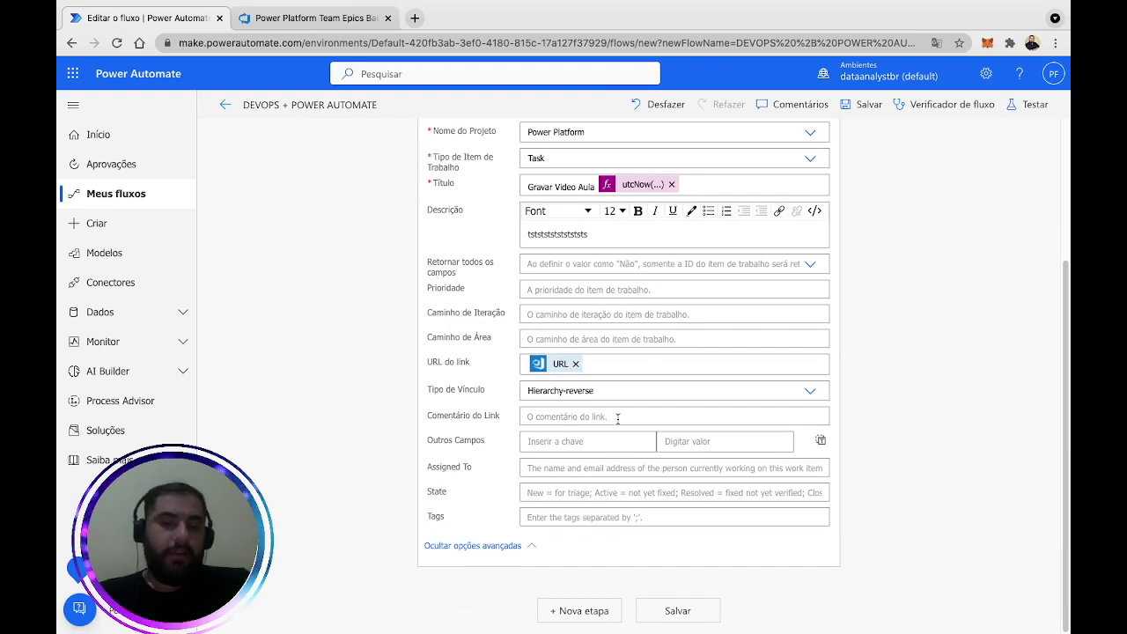
click(546, 469)
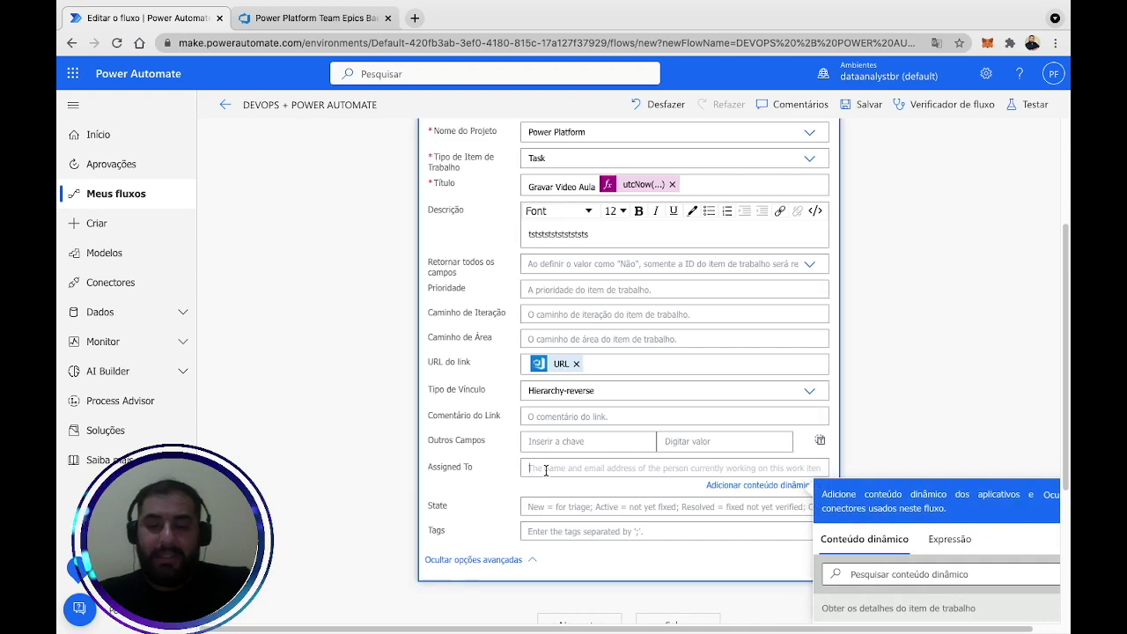
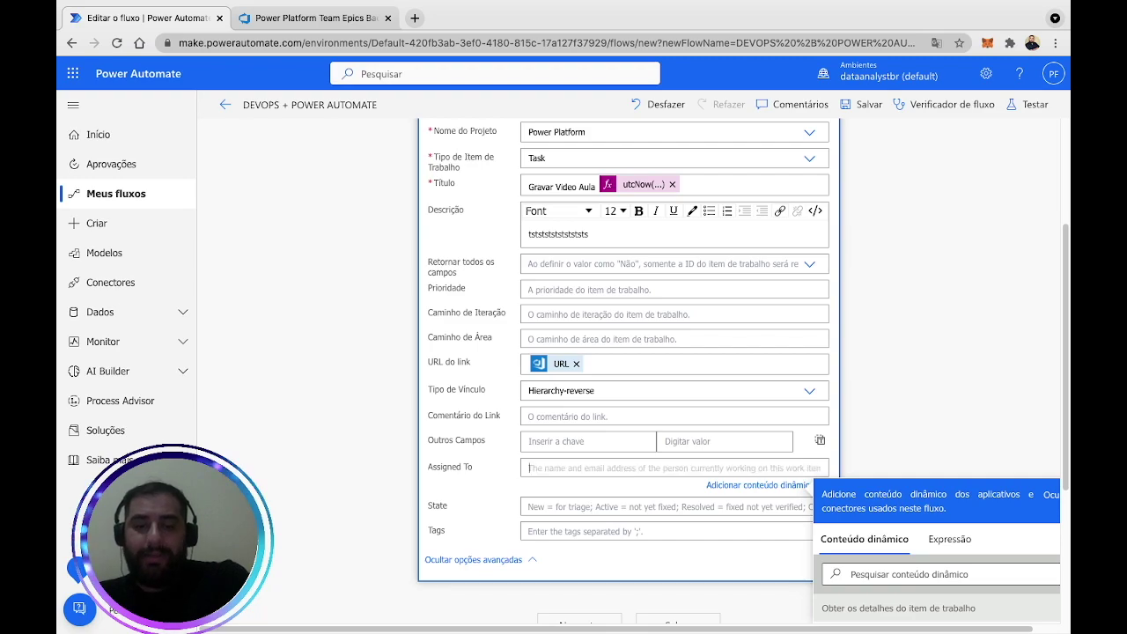
click(930, 376)
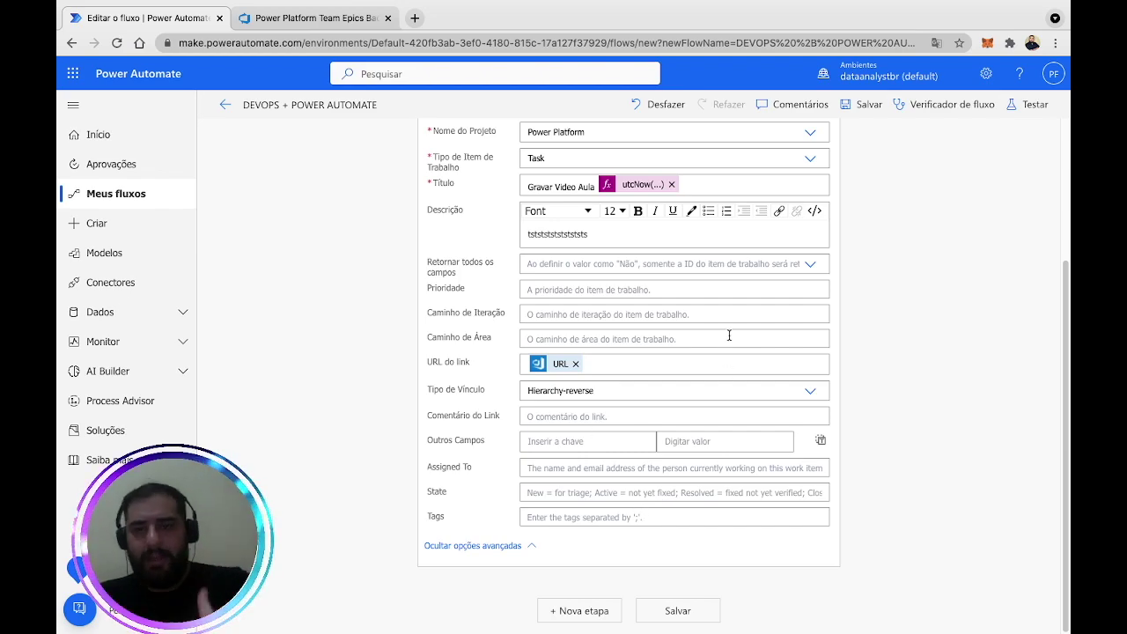
scroll(729, 335, up, 2)
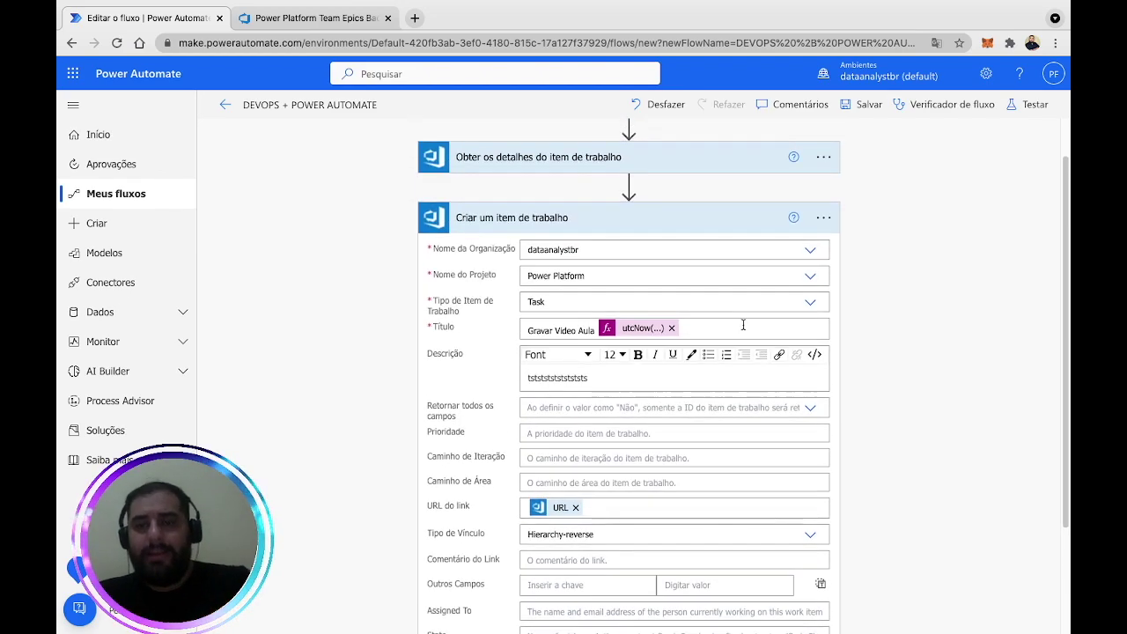
Save the flow and briefly check the Azure DevOps backlog.
click(861, 104)
click(286, 19)
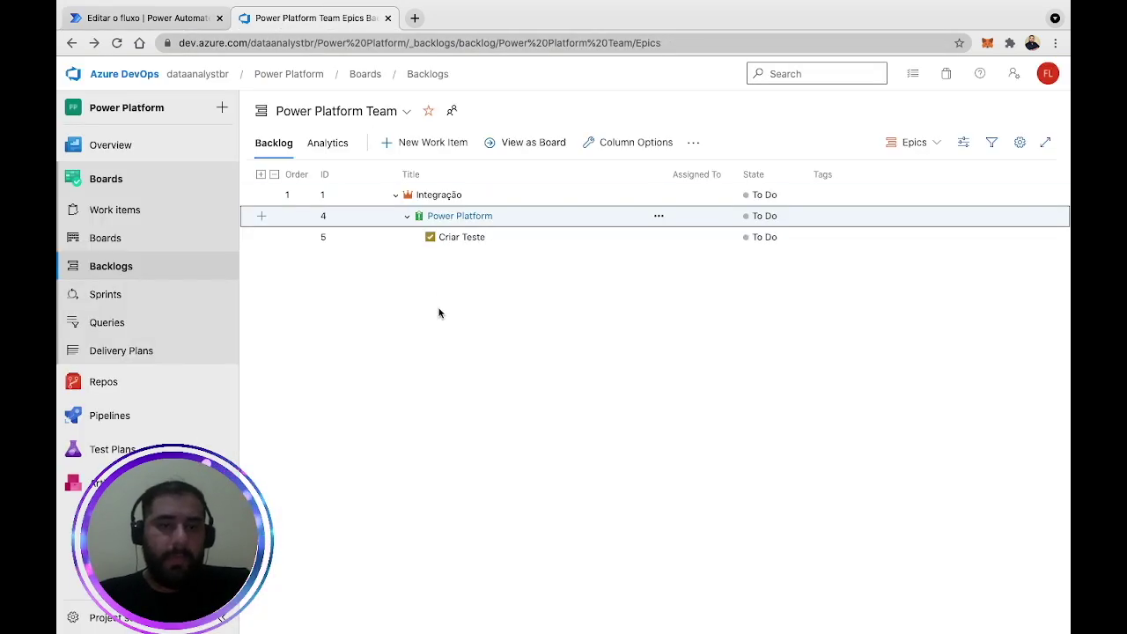
click(205, 19)
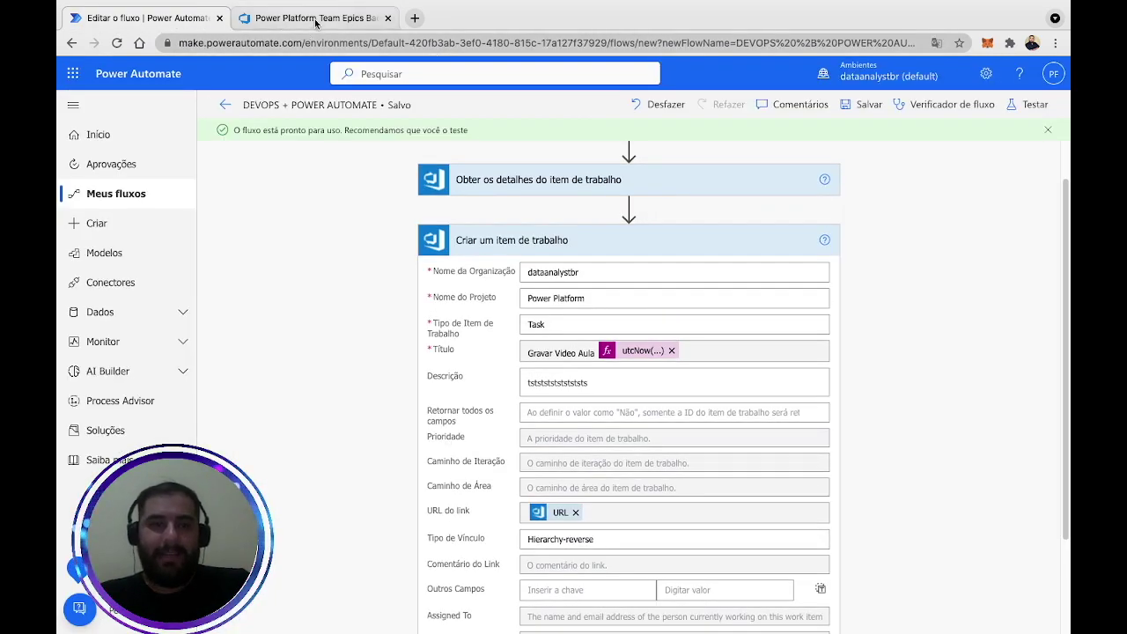
click(310, 18)
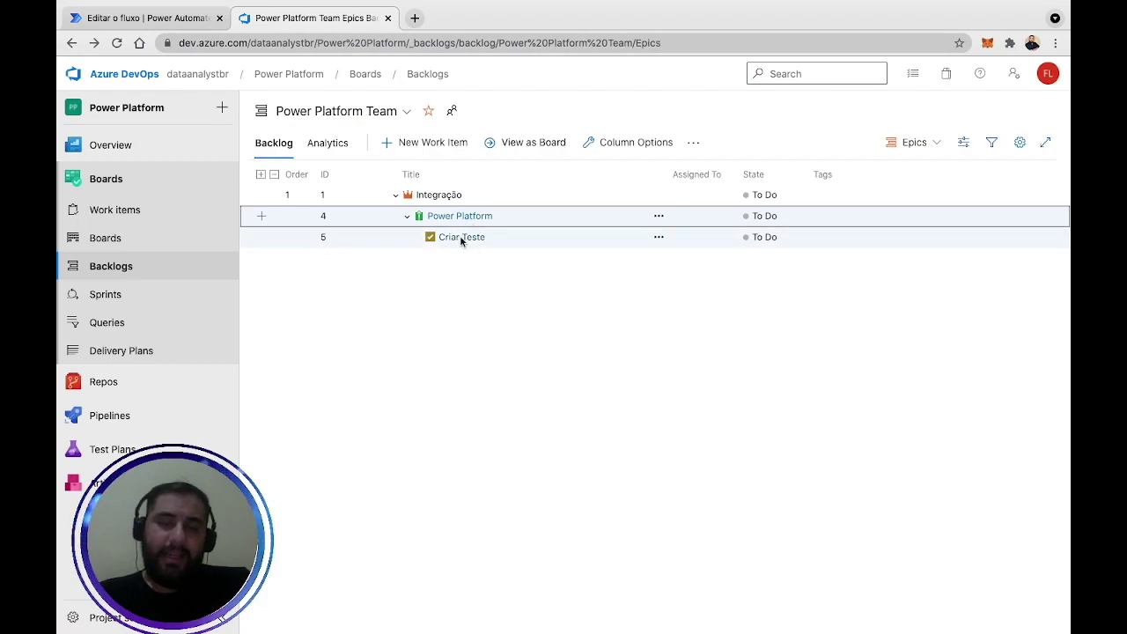
click(182, 18)
Run a manual test of the flow and view the run results.
click(1020, 107)
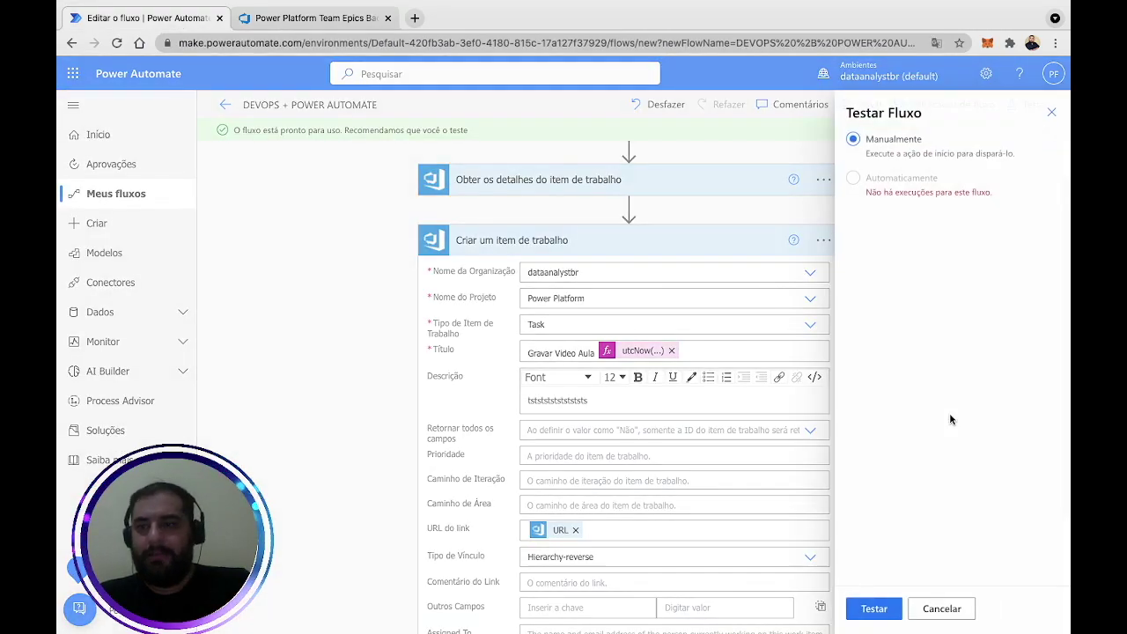
click(871, 608)
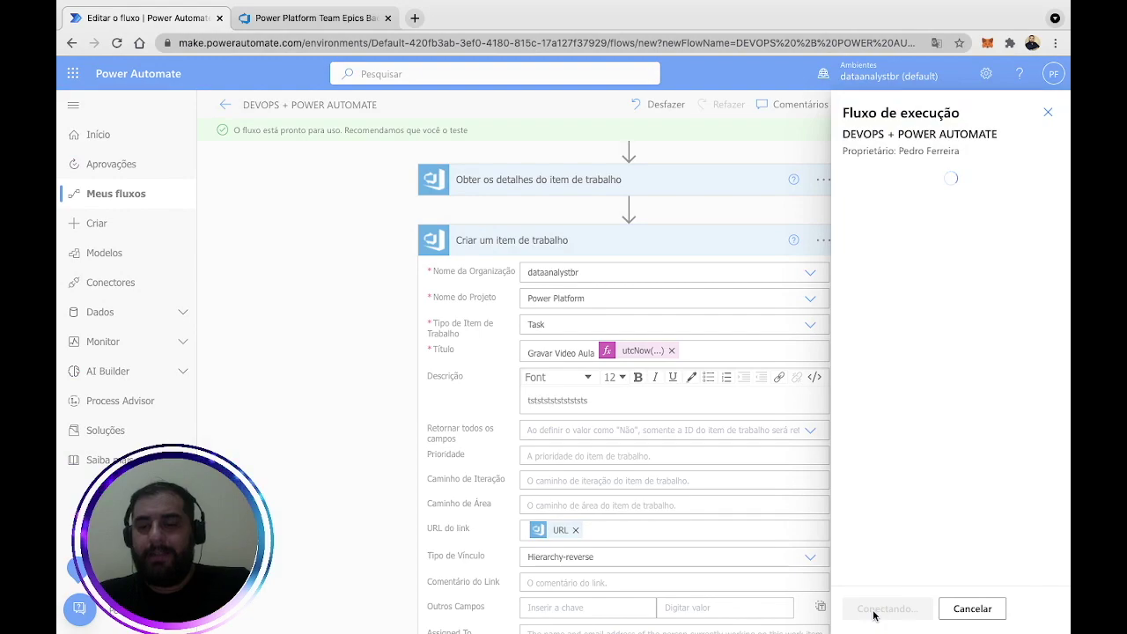
click(876, 609)
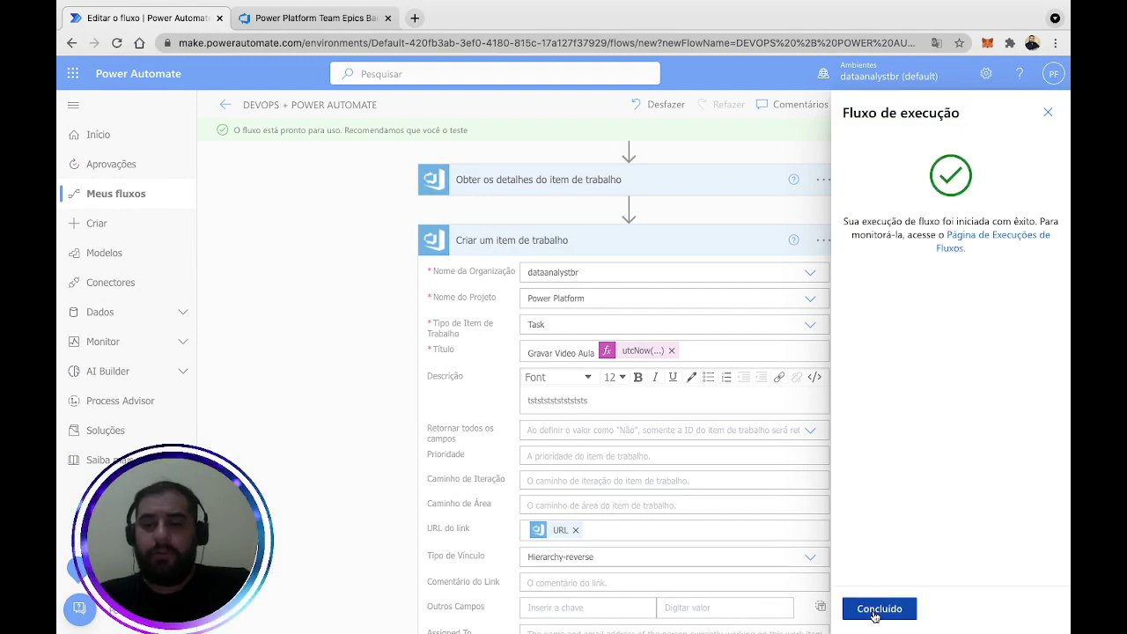
click(876, 609)
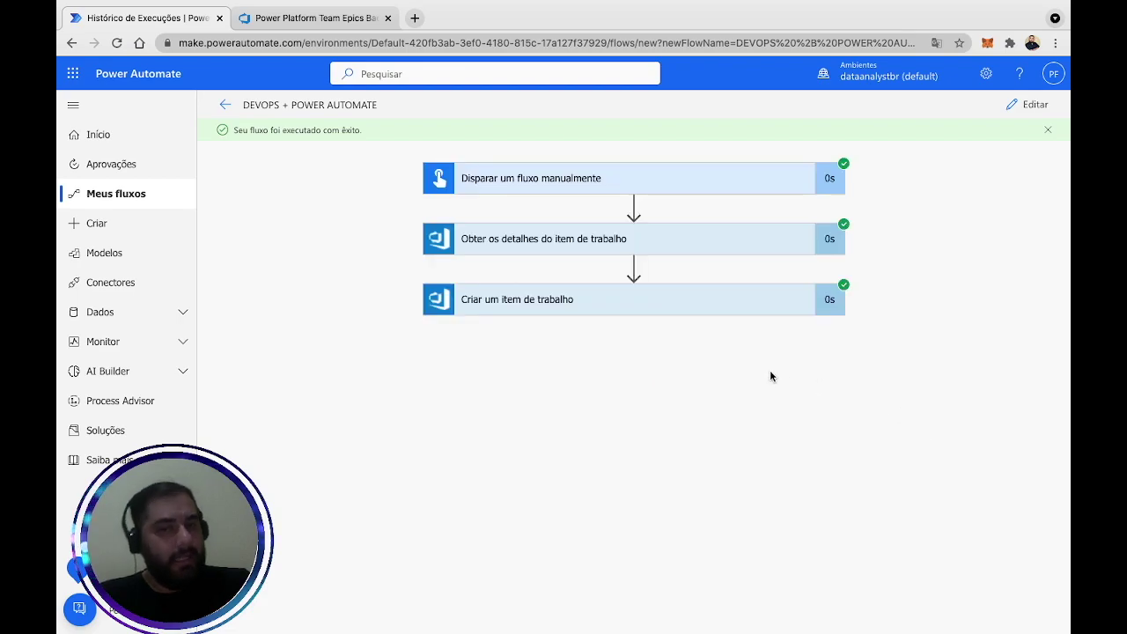
Reload the backlog, expand Integração and Power Platform, and open 'Gravar Video Aula 11-01-2023'.
click(329, 25)
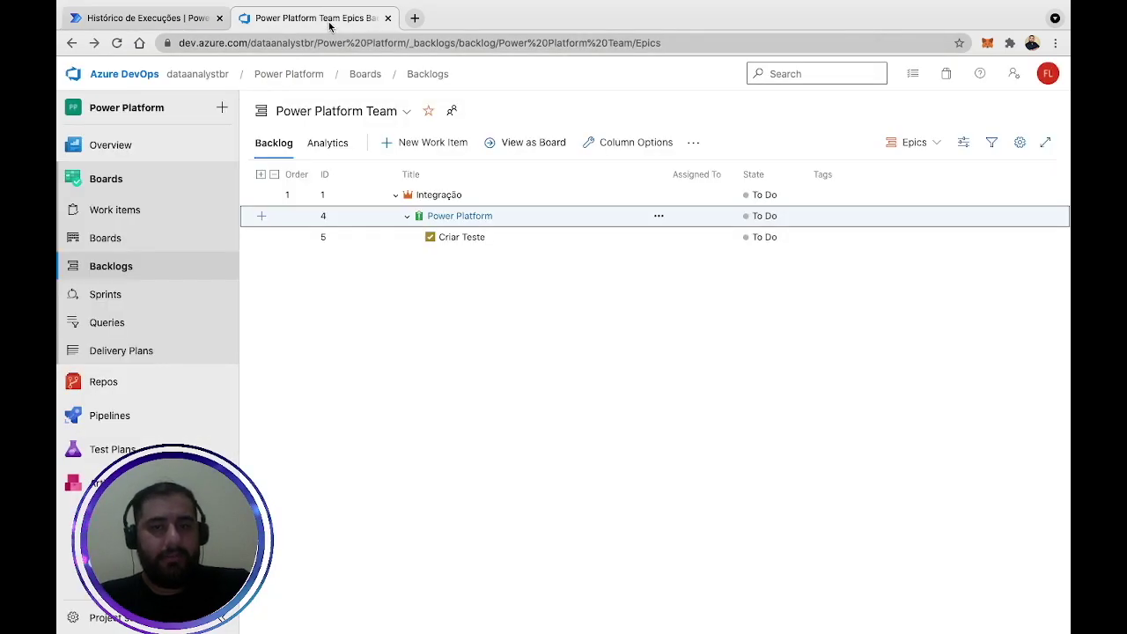
click(121, 45)
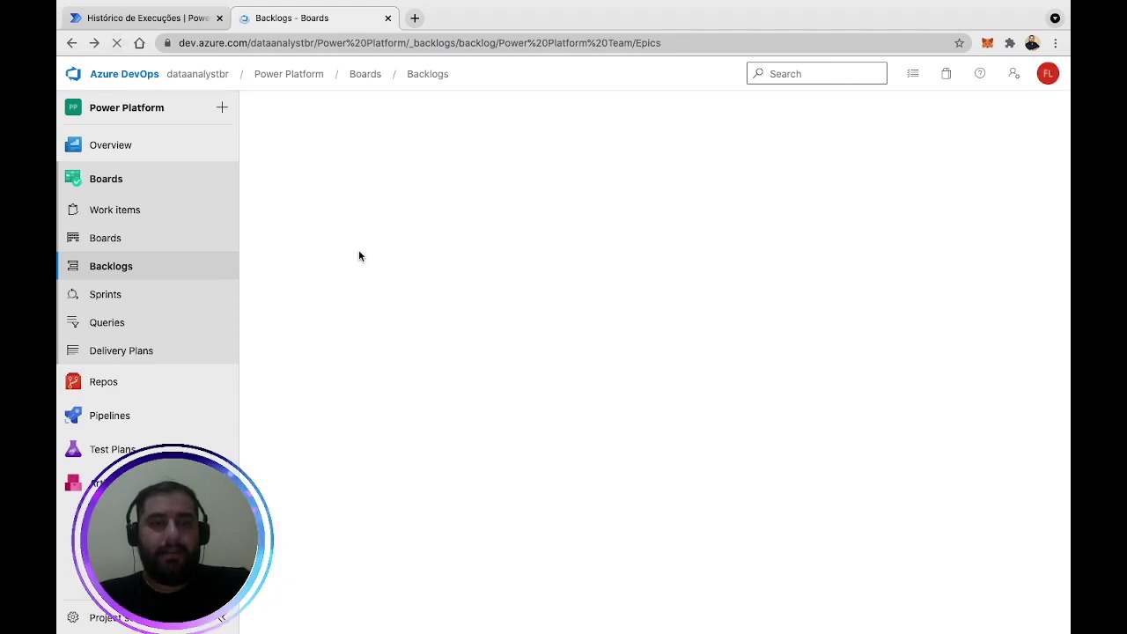
click(395, 195)
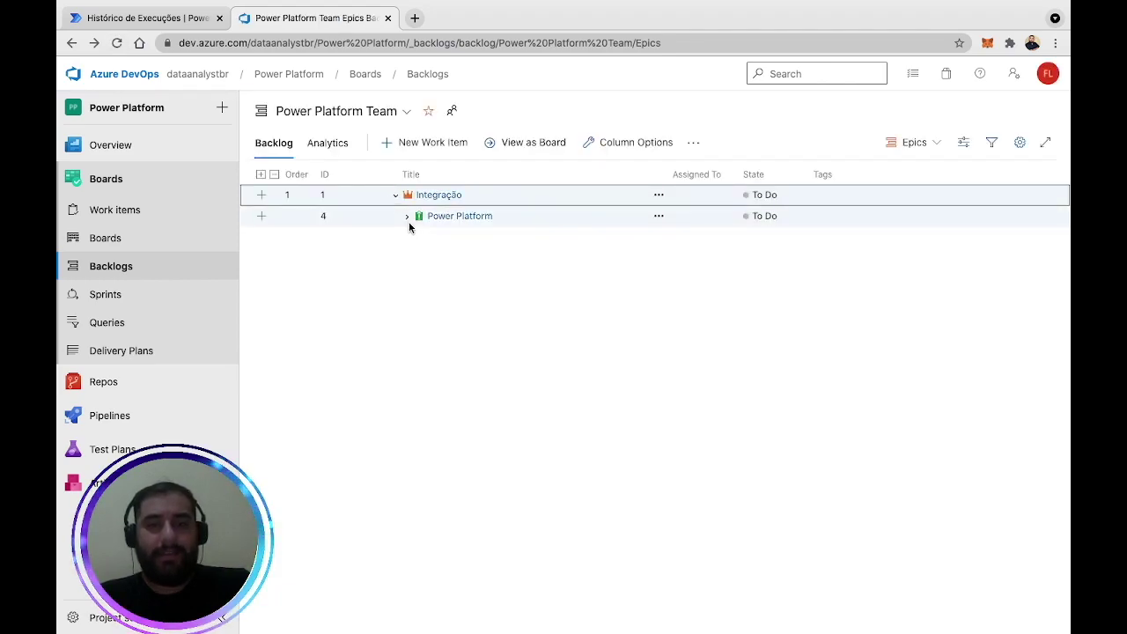
click(408, 217)
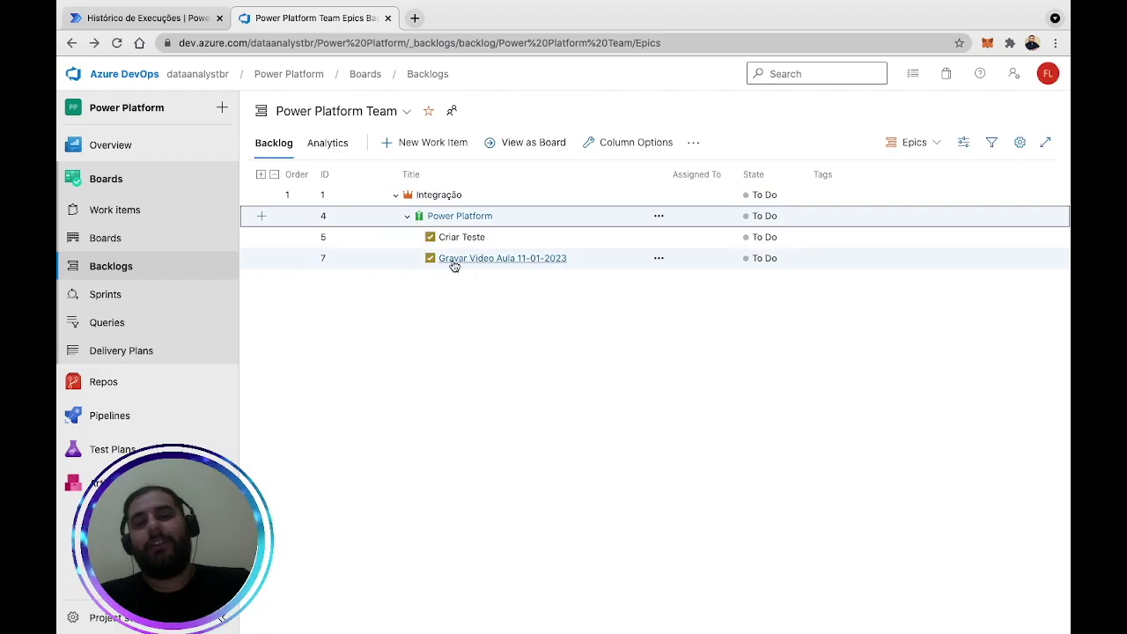
click(535, 264)
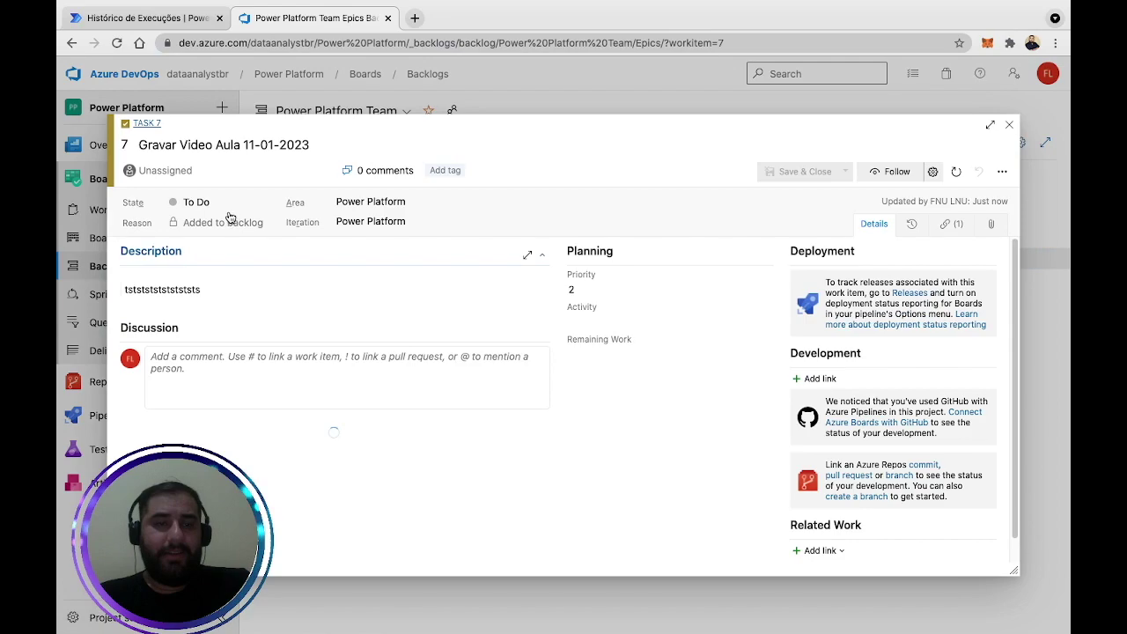
Assign Task 7 to the suggested user.
click(177, 172)
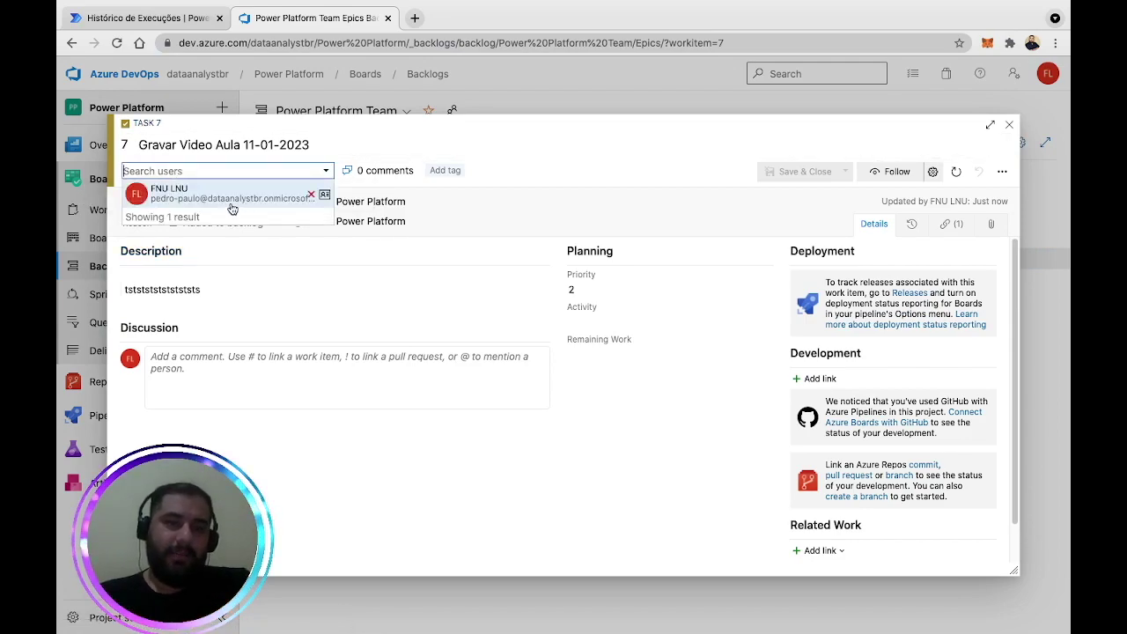
click(229, 196)
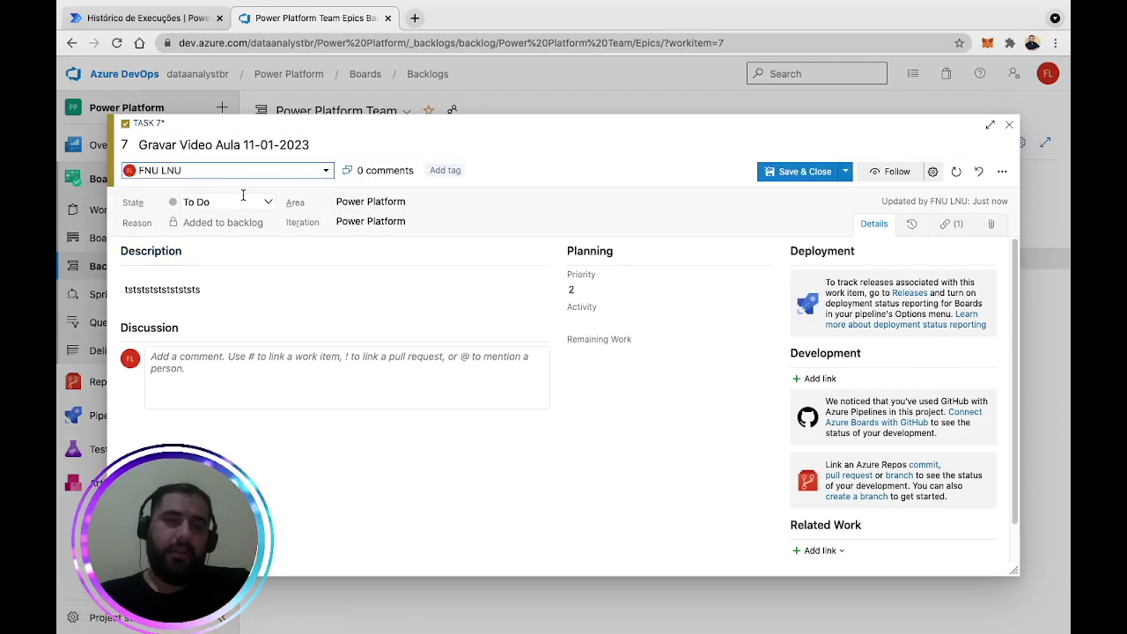
click(322, 177)
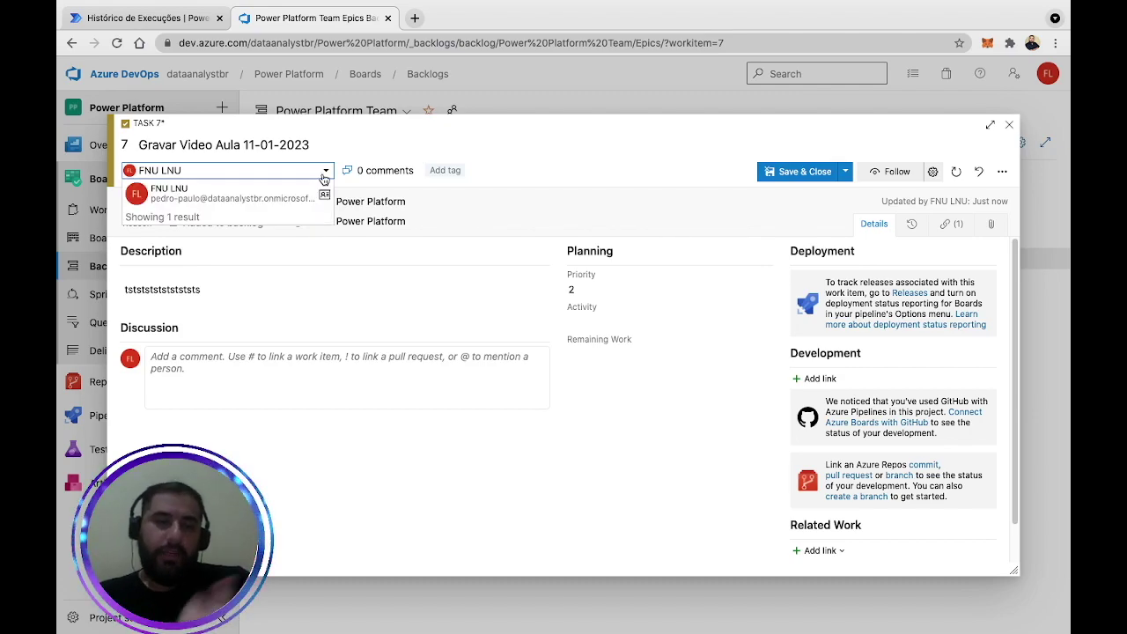
click(310, 199)
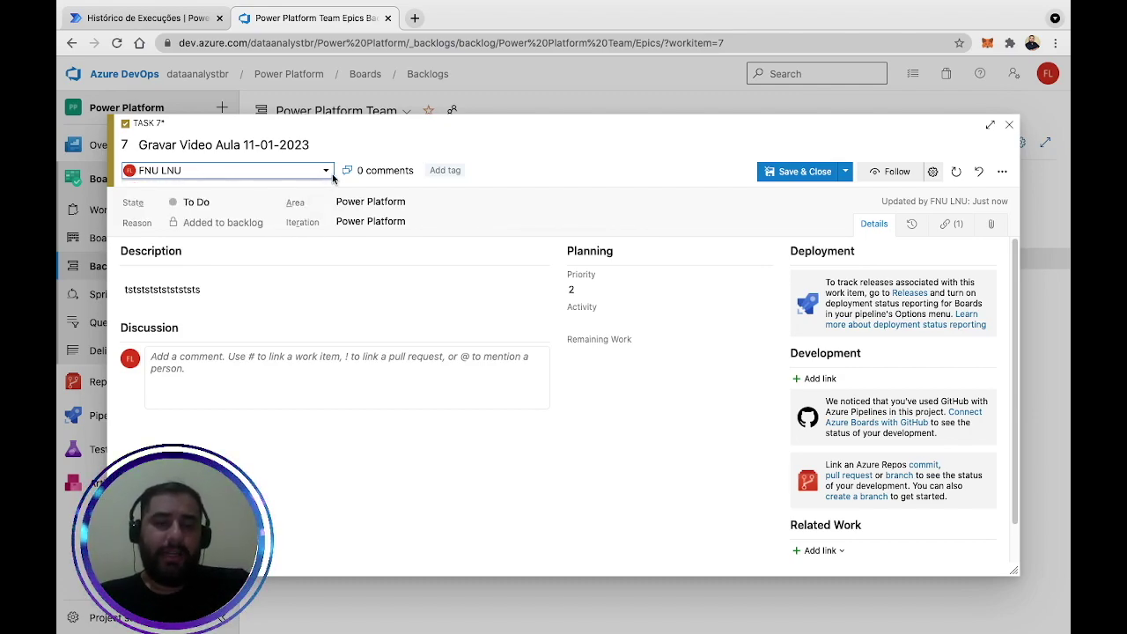
click(613, 126)
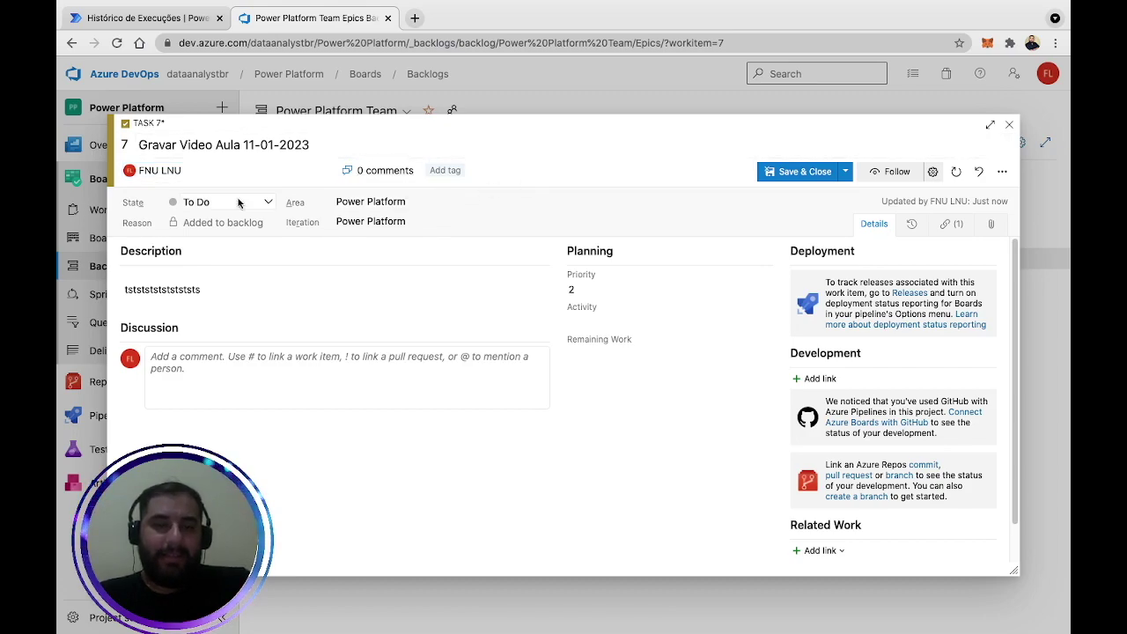
Set Task 7's Iteration to Power Platform\Sprint 1, leaving priority and area unchanged.
click(431, 222)
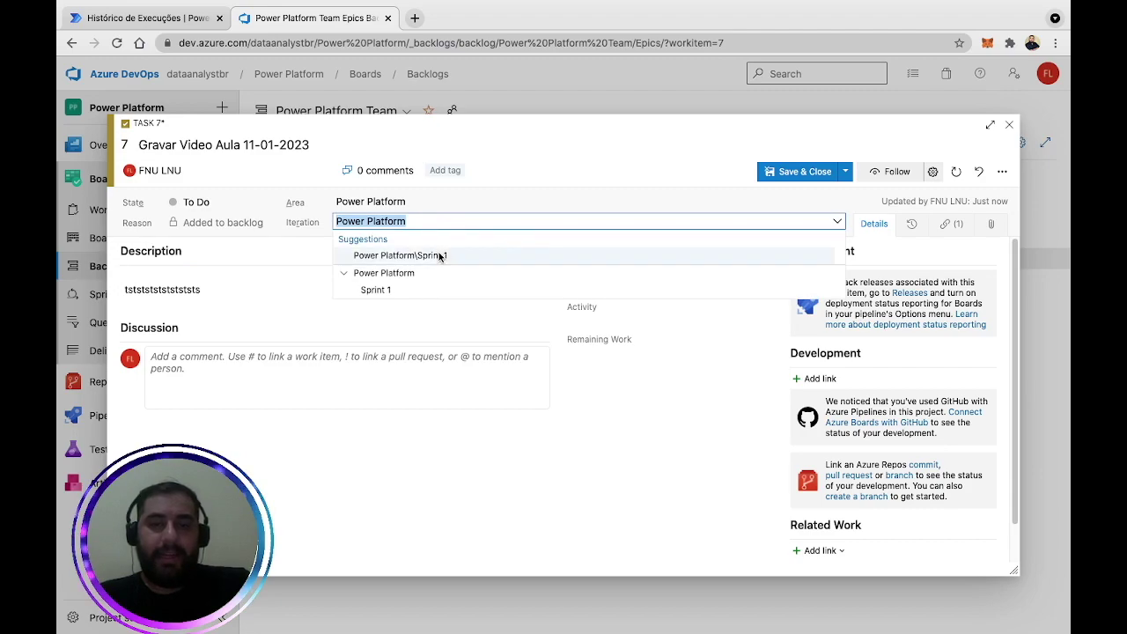
click(438, 255)
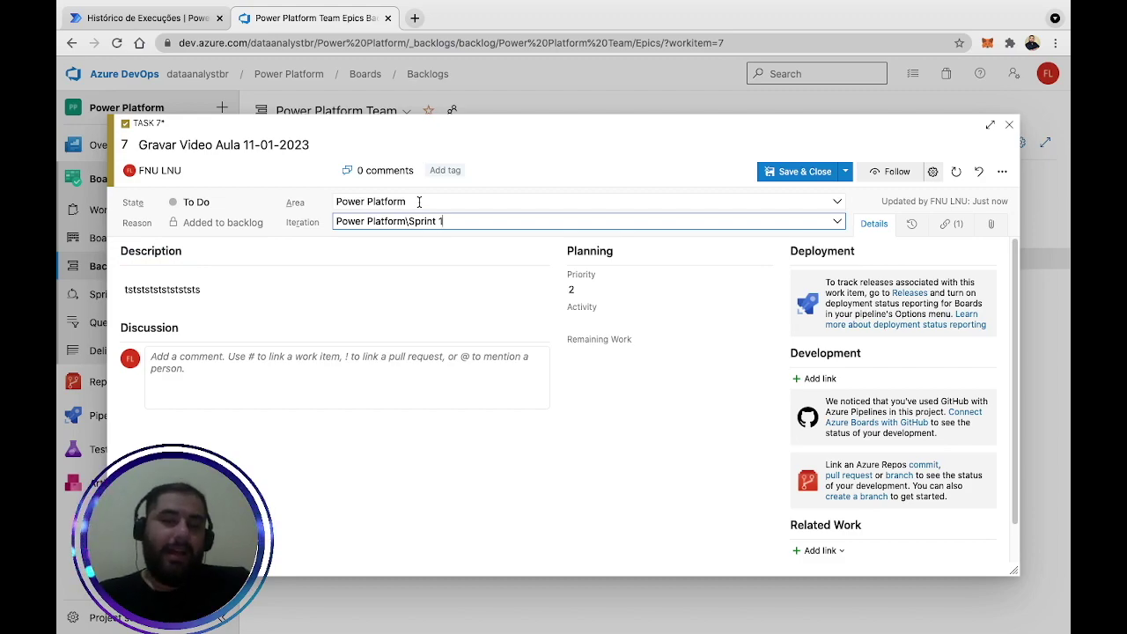
click(205, 285)
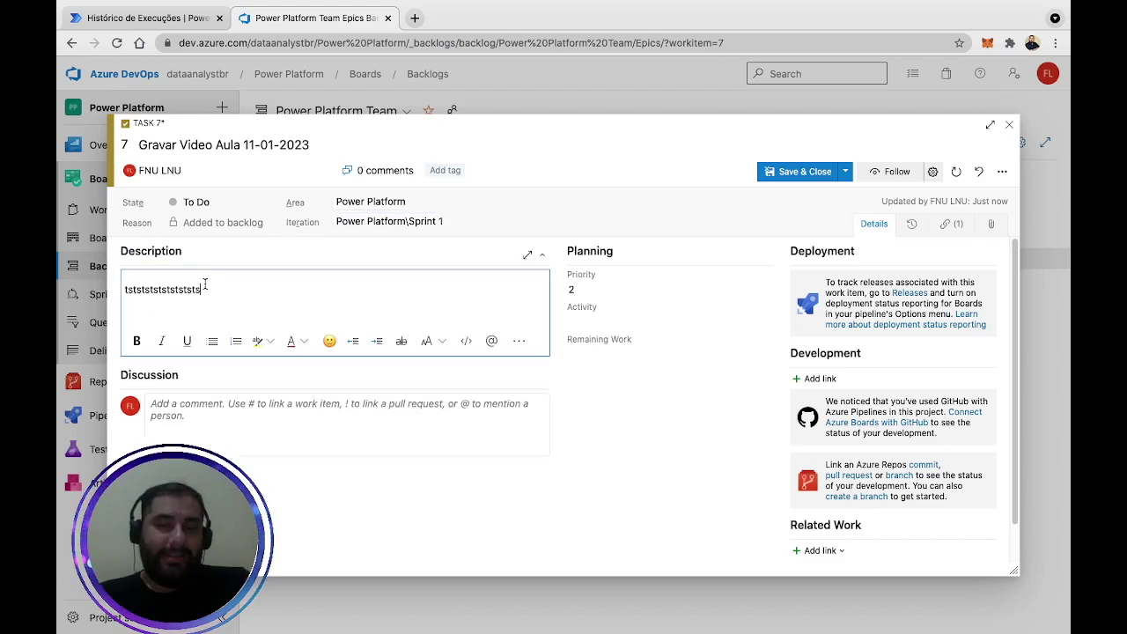
click(596, 292)
click(666, 209)
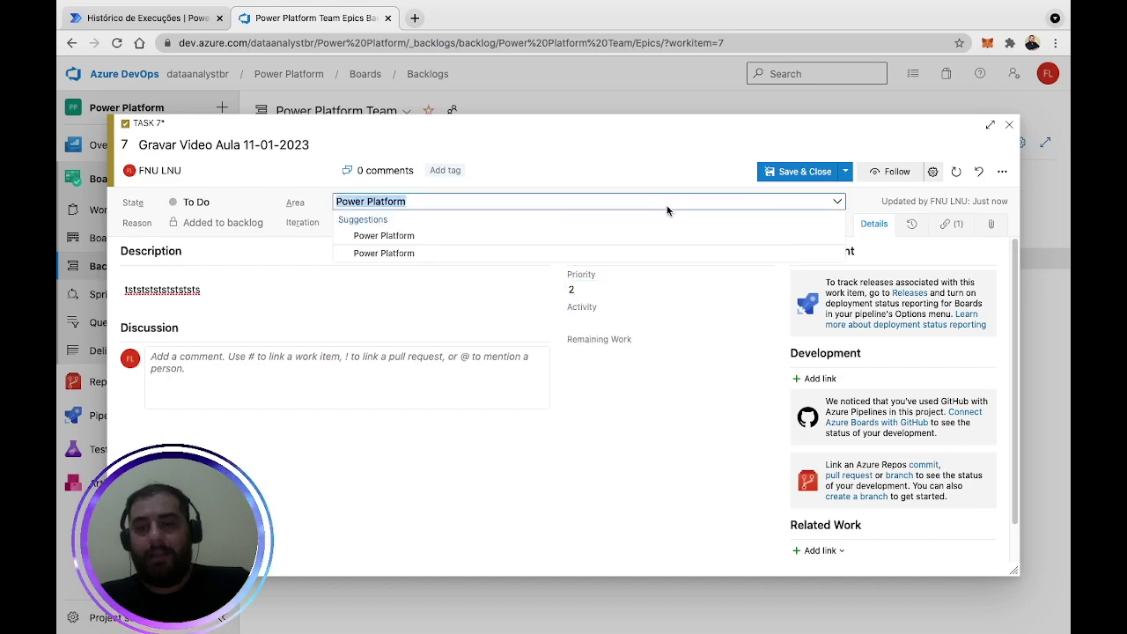
click(669, 170)
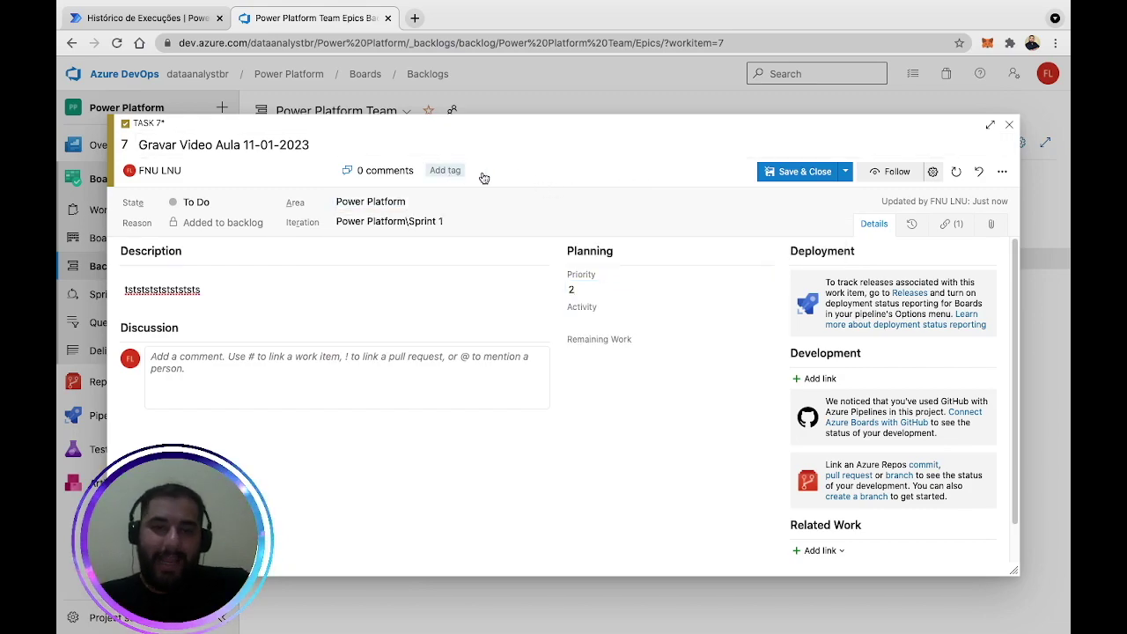
Check the flow editor, then Save & Close Task 7 and open the Integração epic.
click(150, 25)
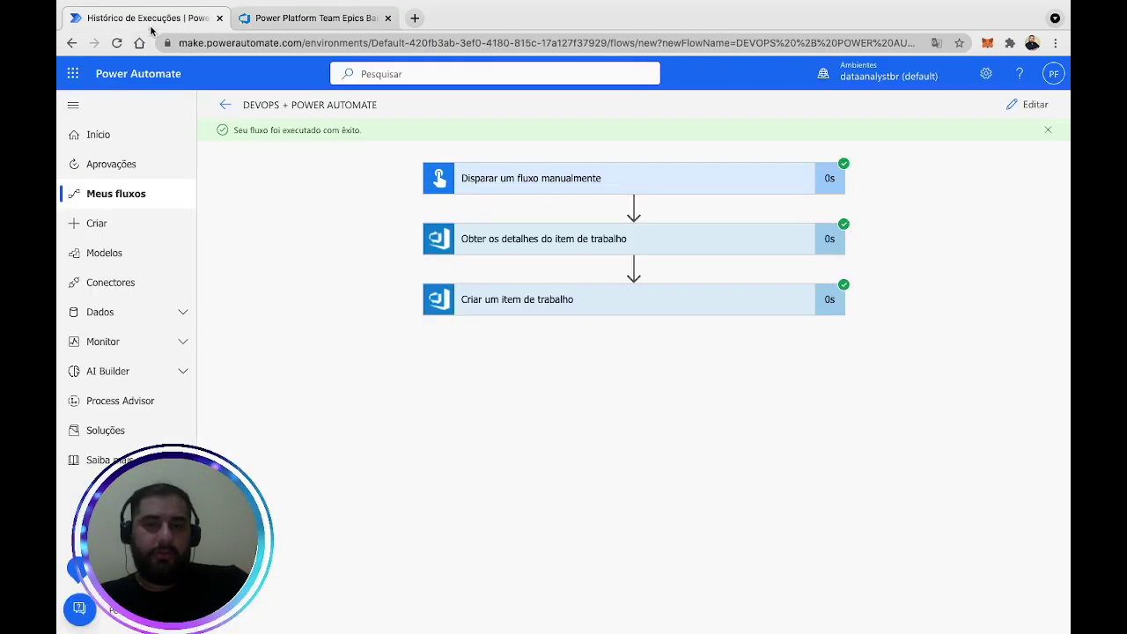
click(1013, 111)
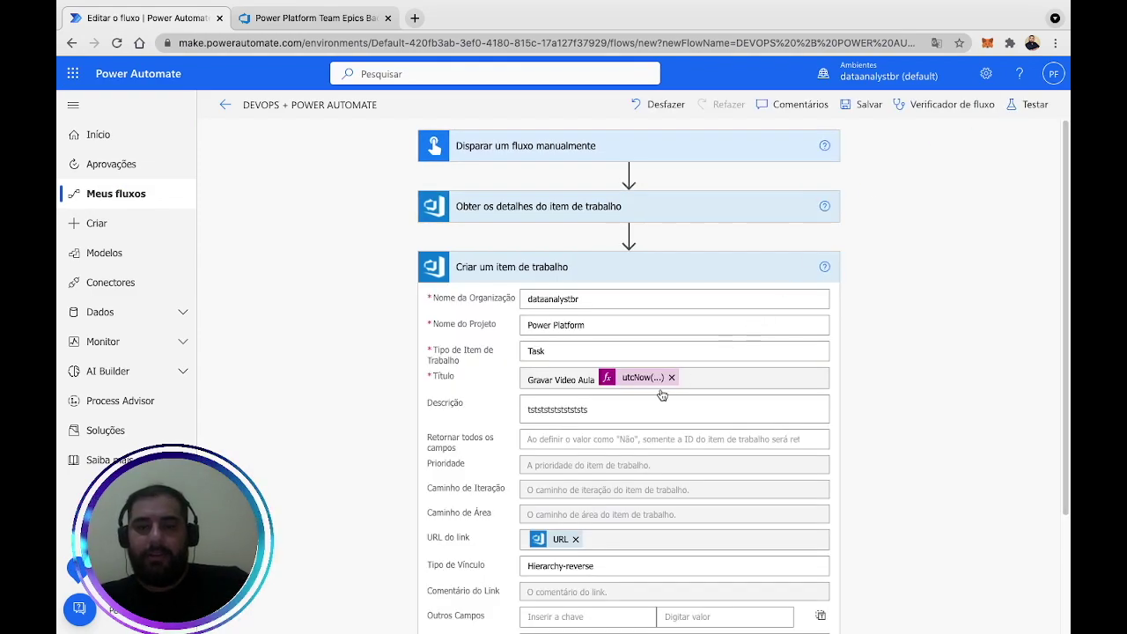
scroll(663, 394, down, 2)
scroll(662, 387, down, 2)
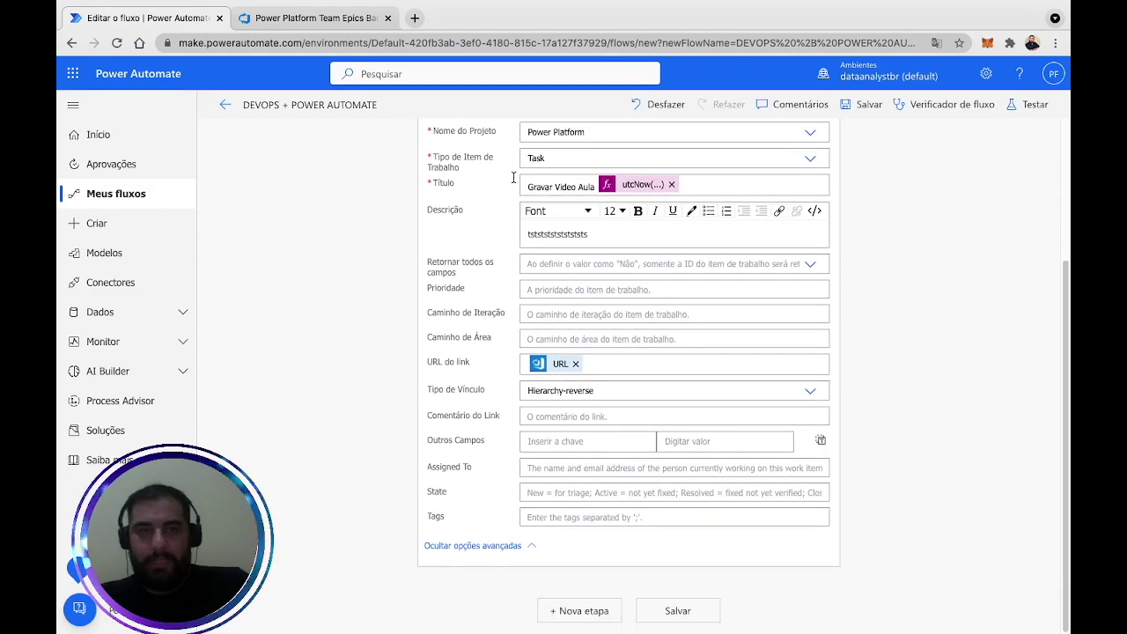
click(328, 24)
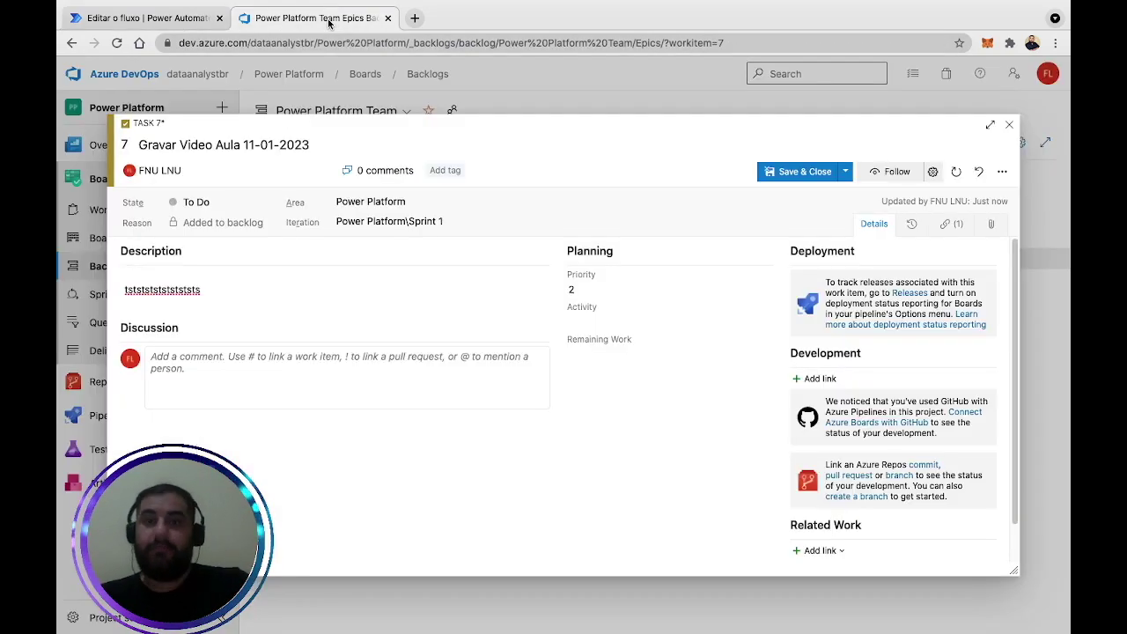
click(798, 171)
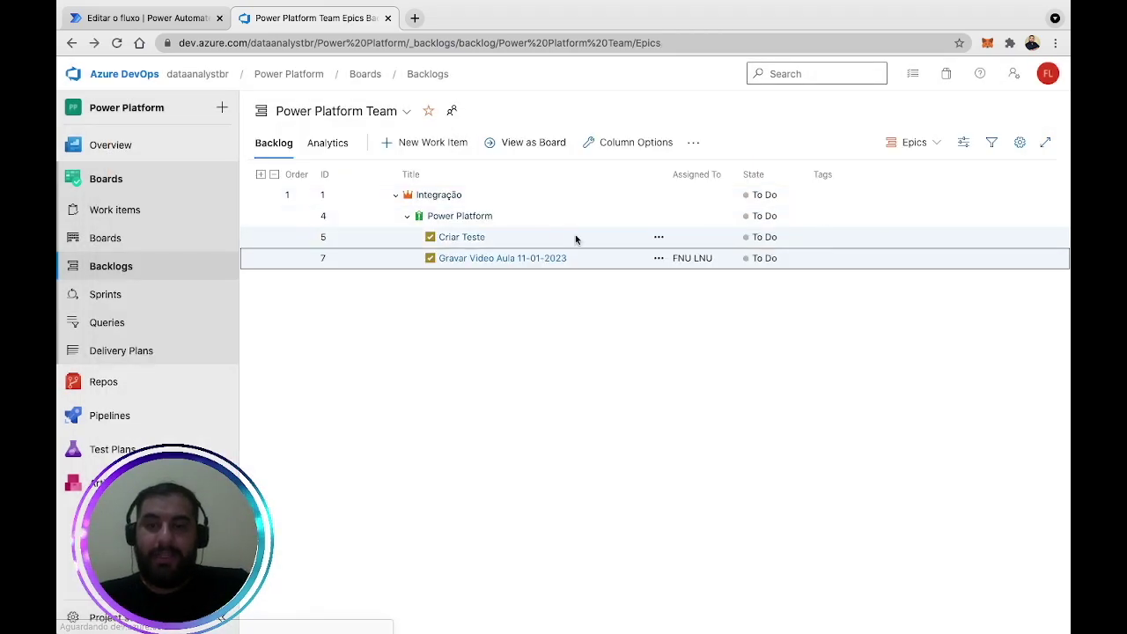
click(441, 195)
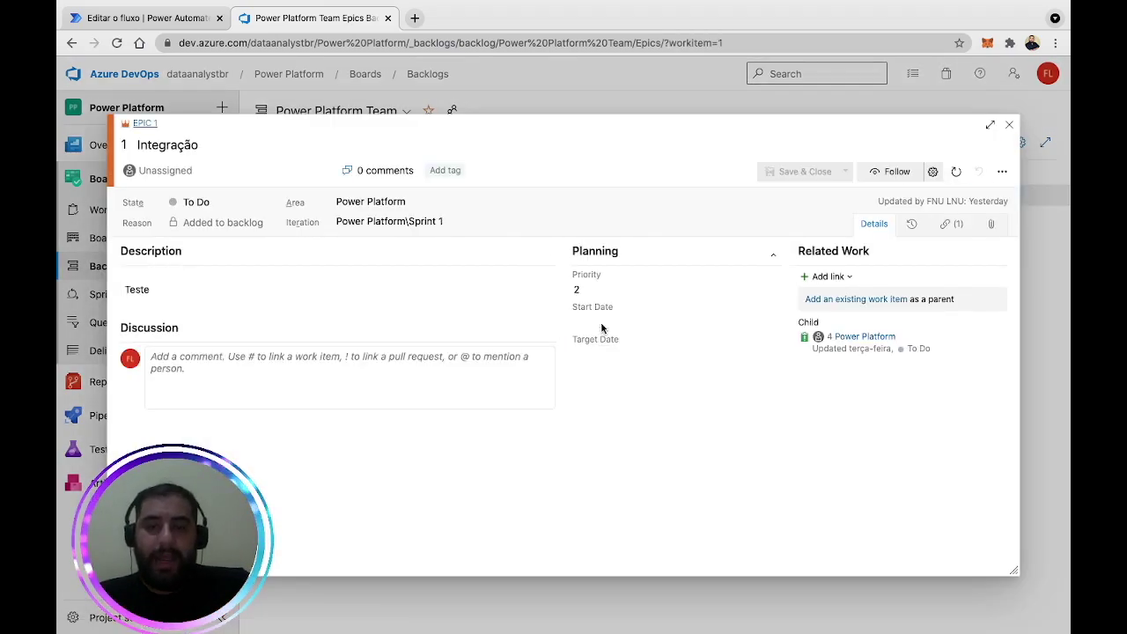
Inspect the Integração epic's Start Date and Power Platform issue's Effort, then return to the flow.
click(598, 323)
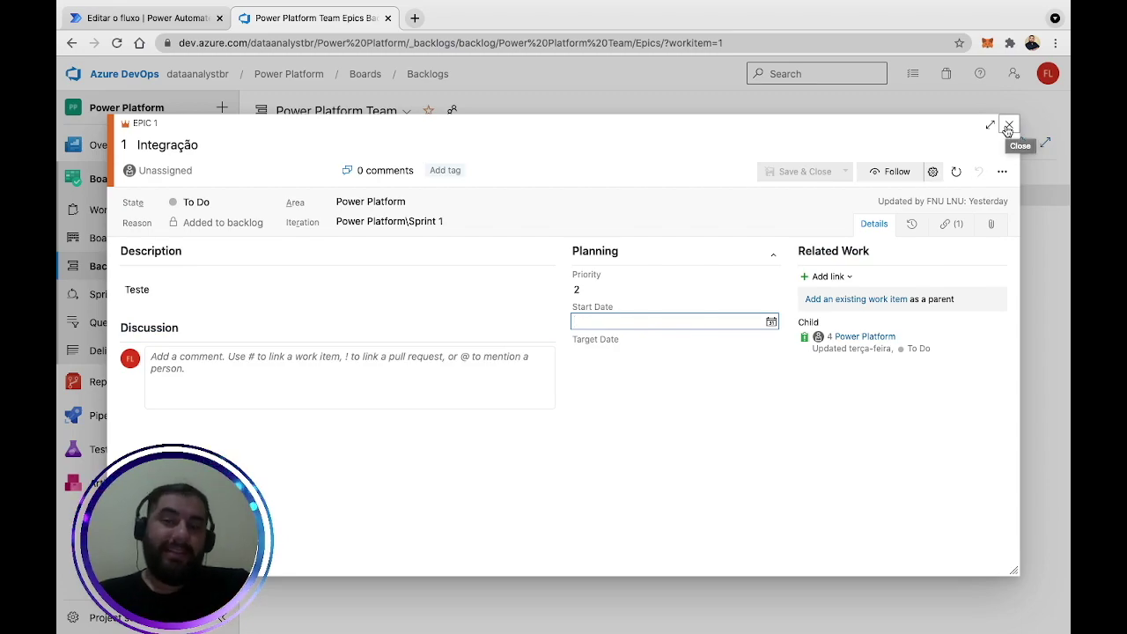
click(1009, 126)
click(464, 221)
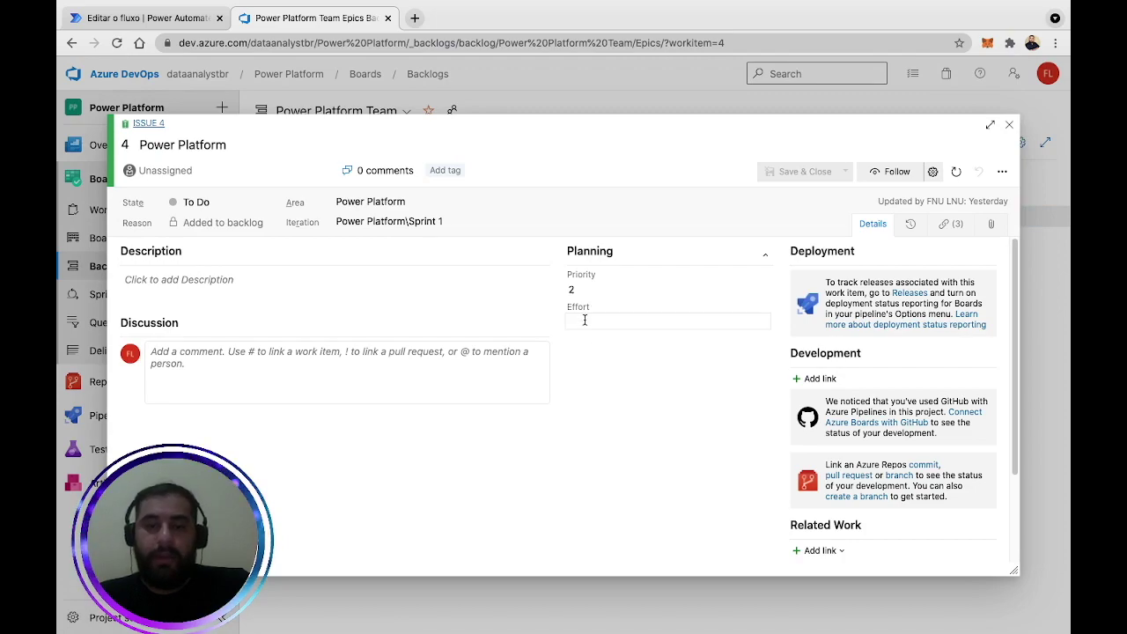
click(584, 320)
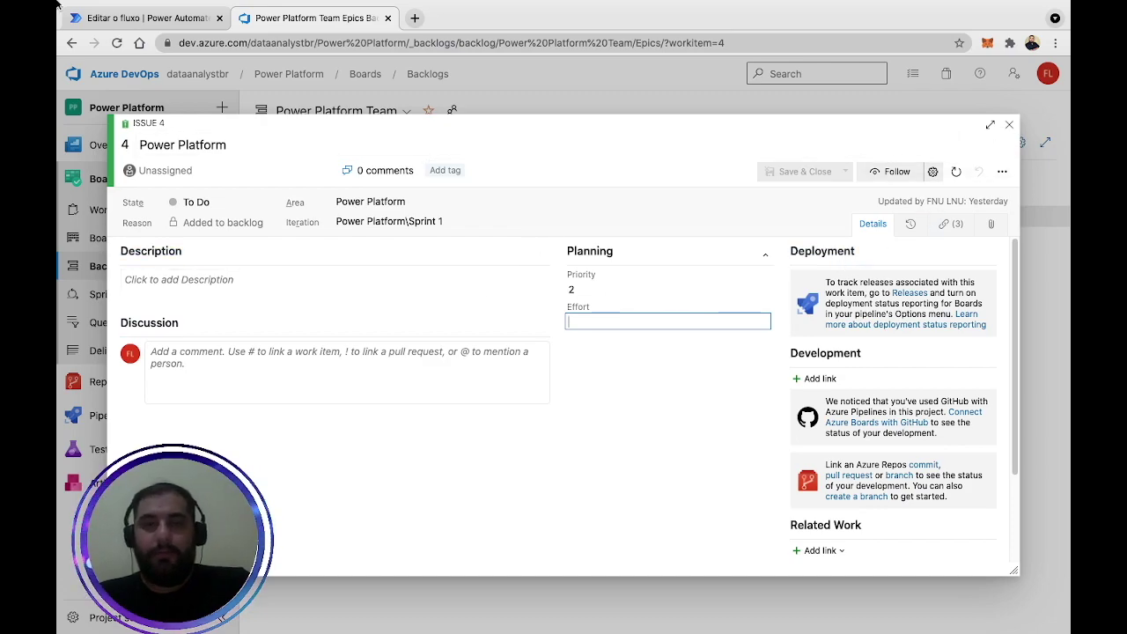
click(155, 23)
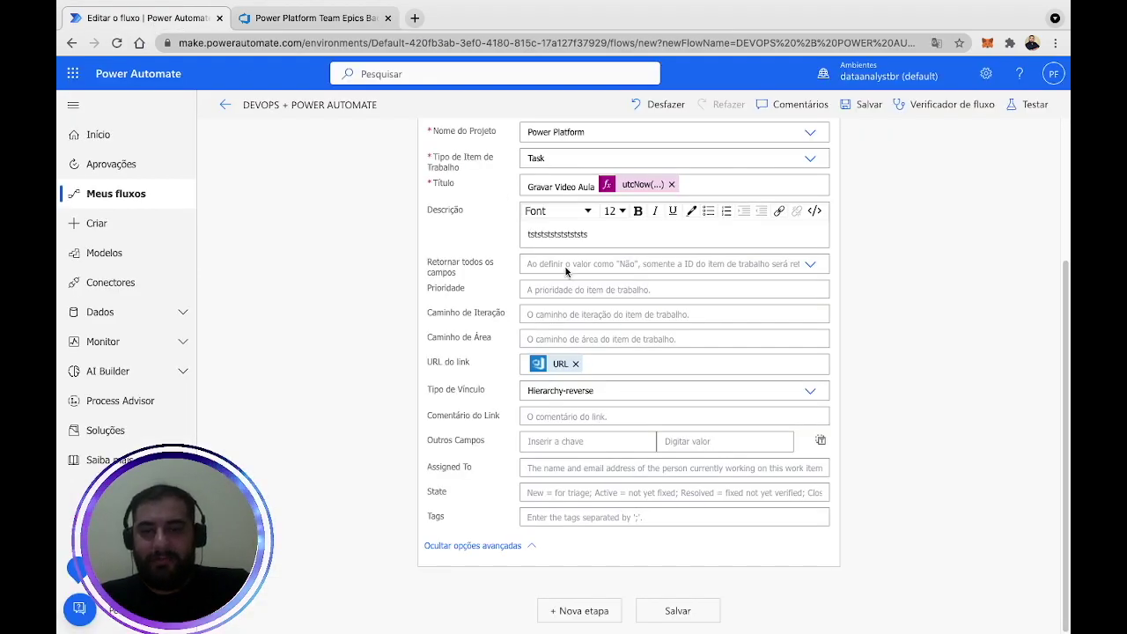
Change Tipo de Item de Trabalho from Task to Issue, briefly checking Issue 4 in Azure DevOps.
click(810, 157)
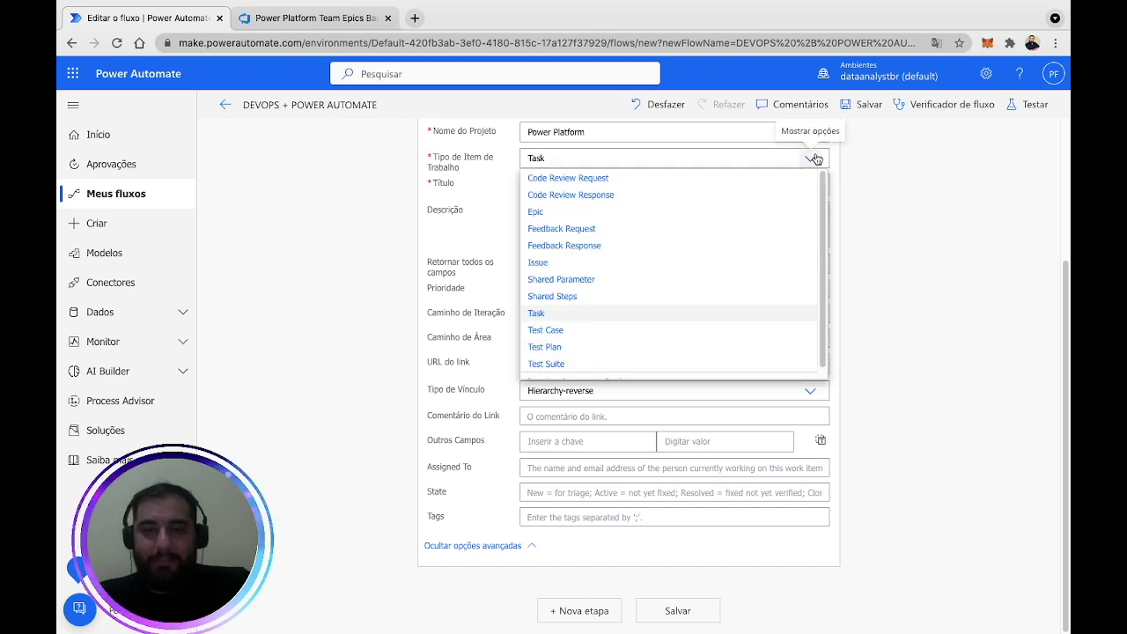
click(588, 261)
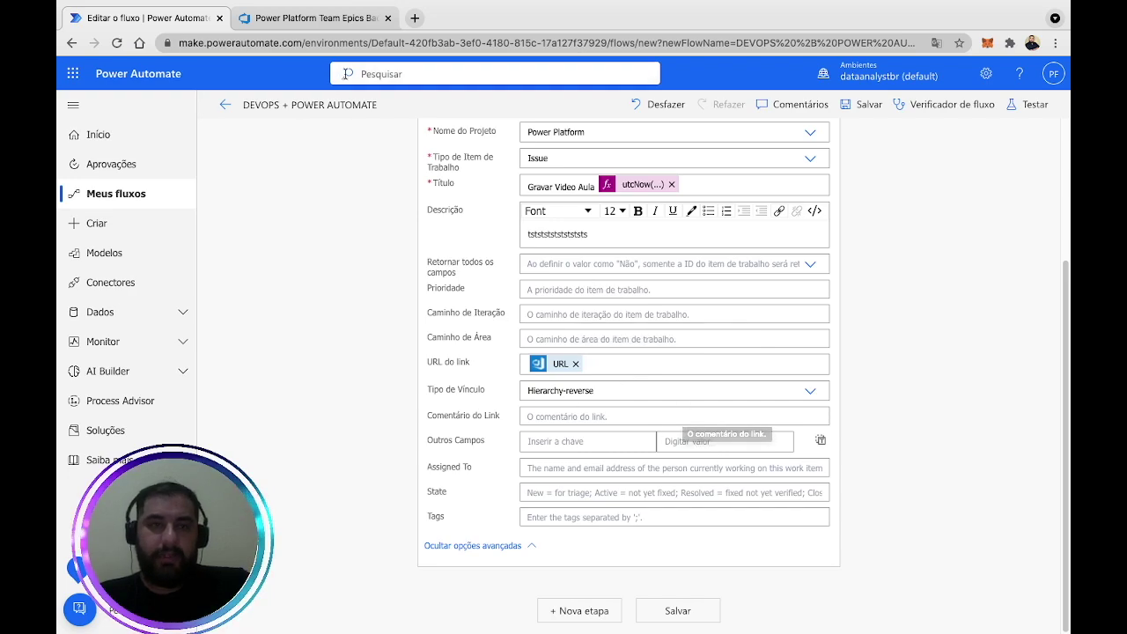
click(339, 23)
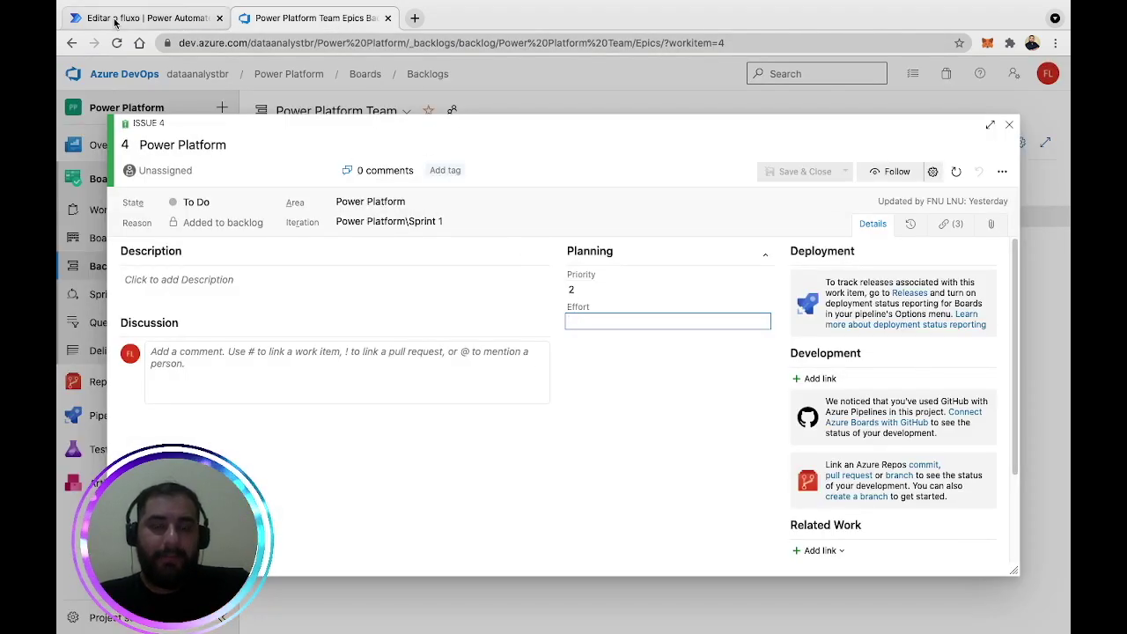
click(104, 18)
Add and then delete an Effort = 1 custom field, and switch the work item type back to Task.
click(556, 437)
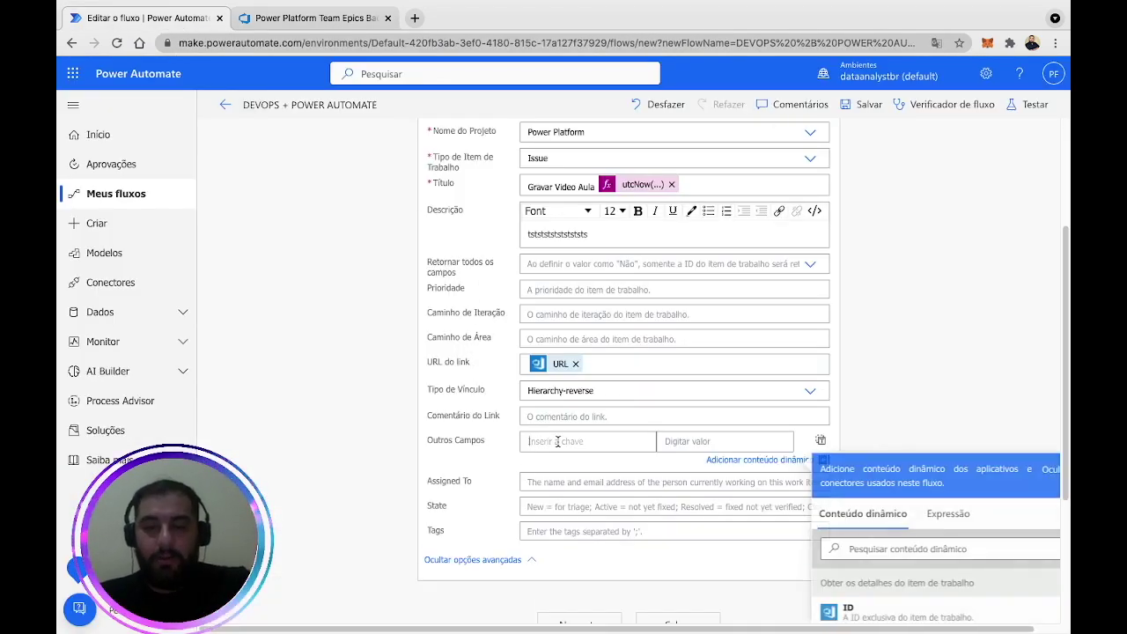
text(Ef)
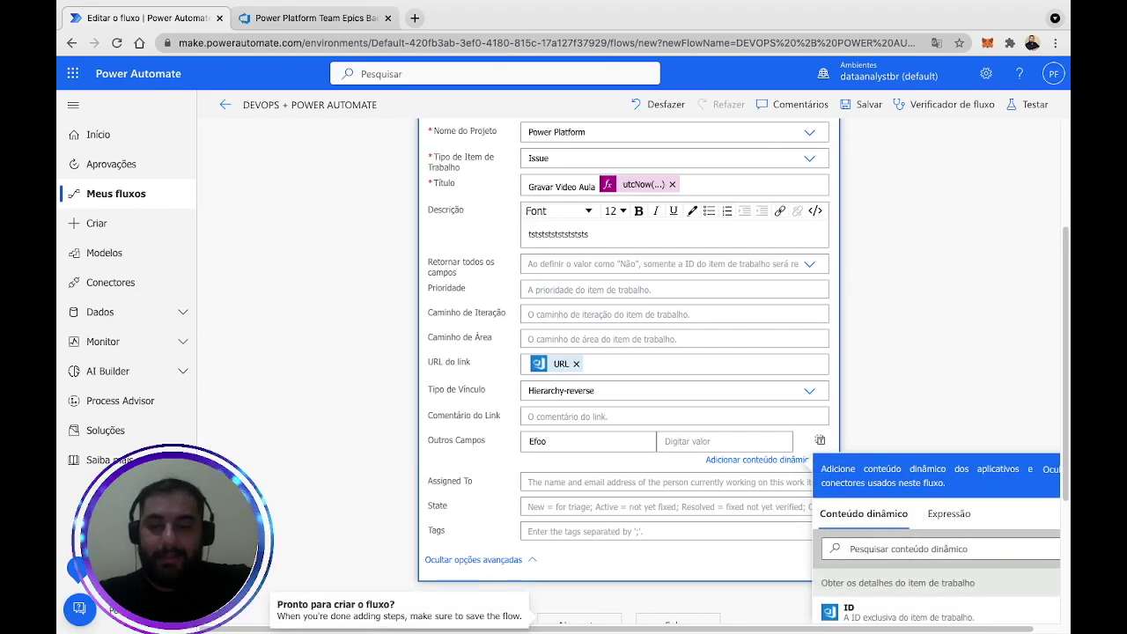
text(fort)
click(752, 443)
text(1)
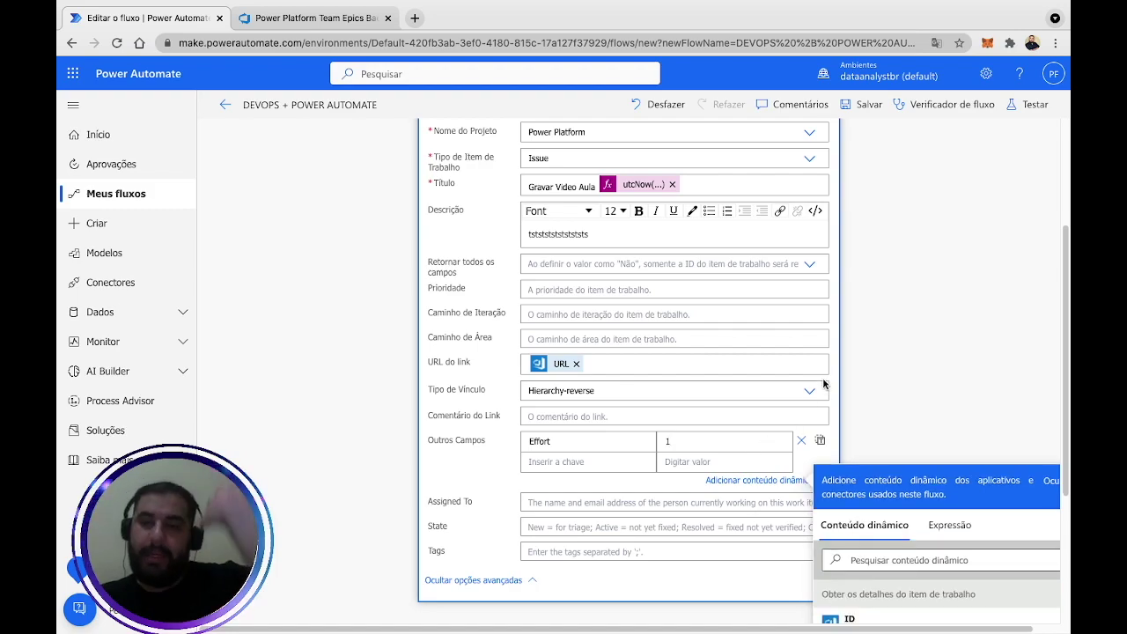
click(801, 442)
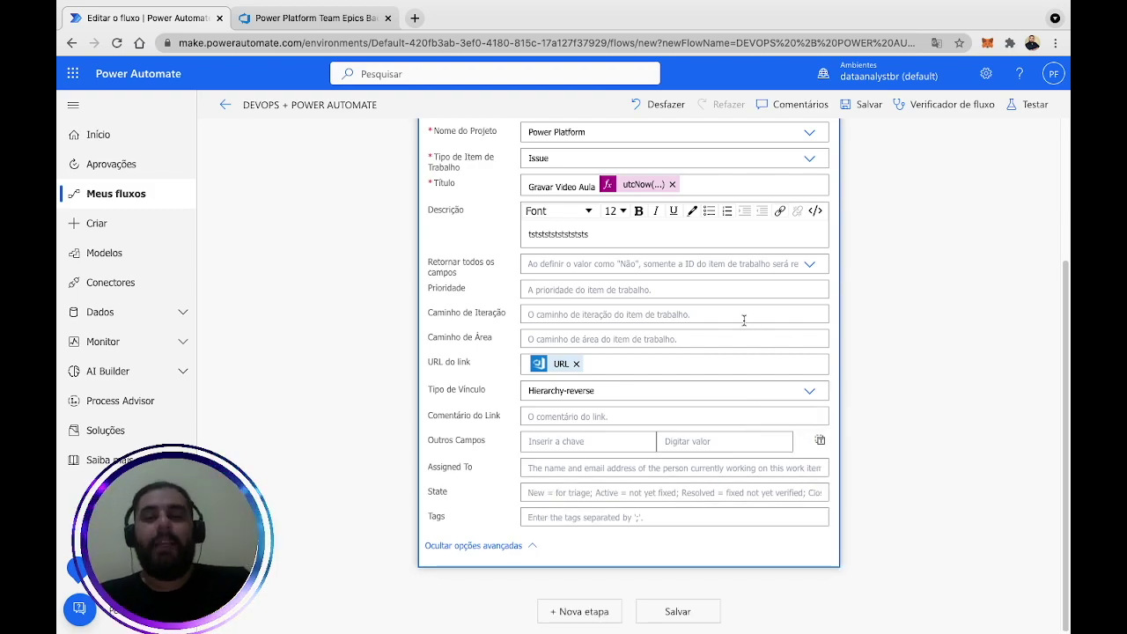
click(806, 158)
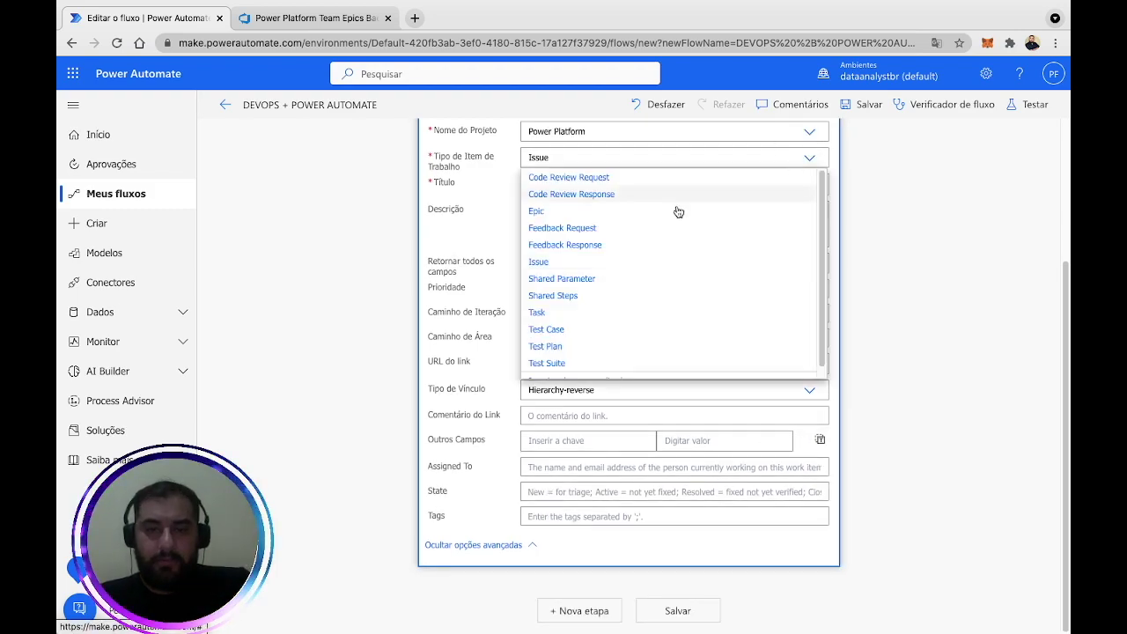
click(949, 219)
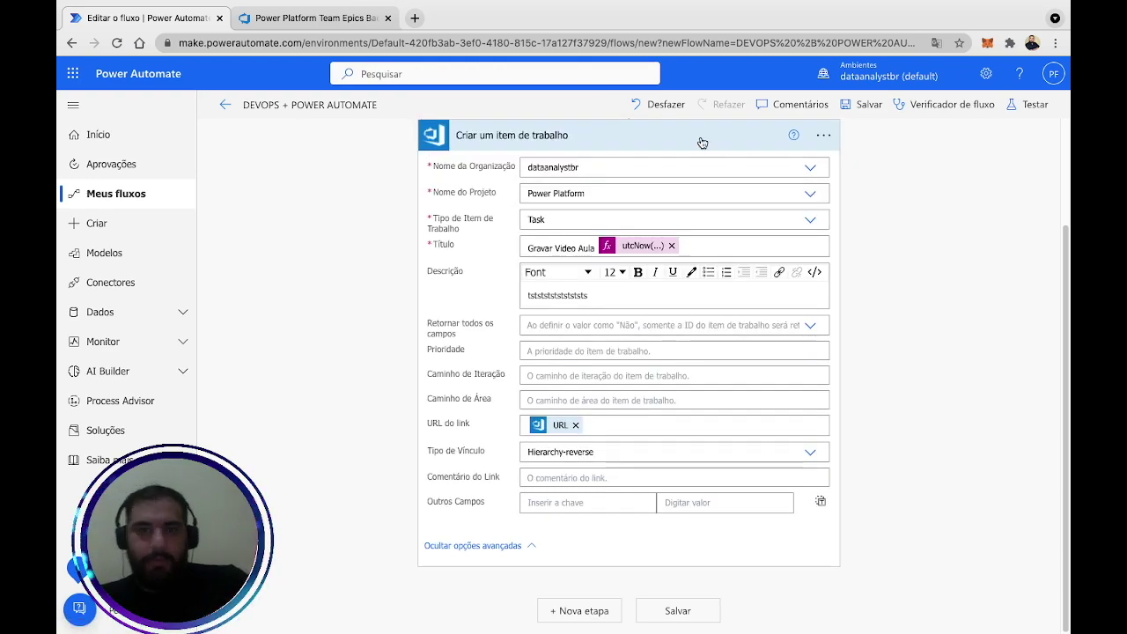